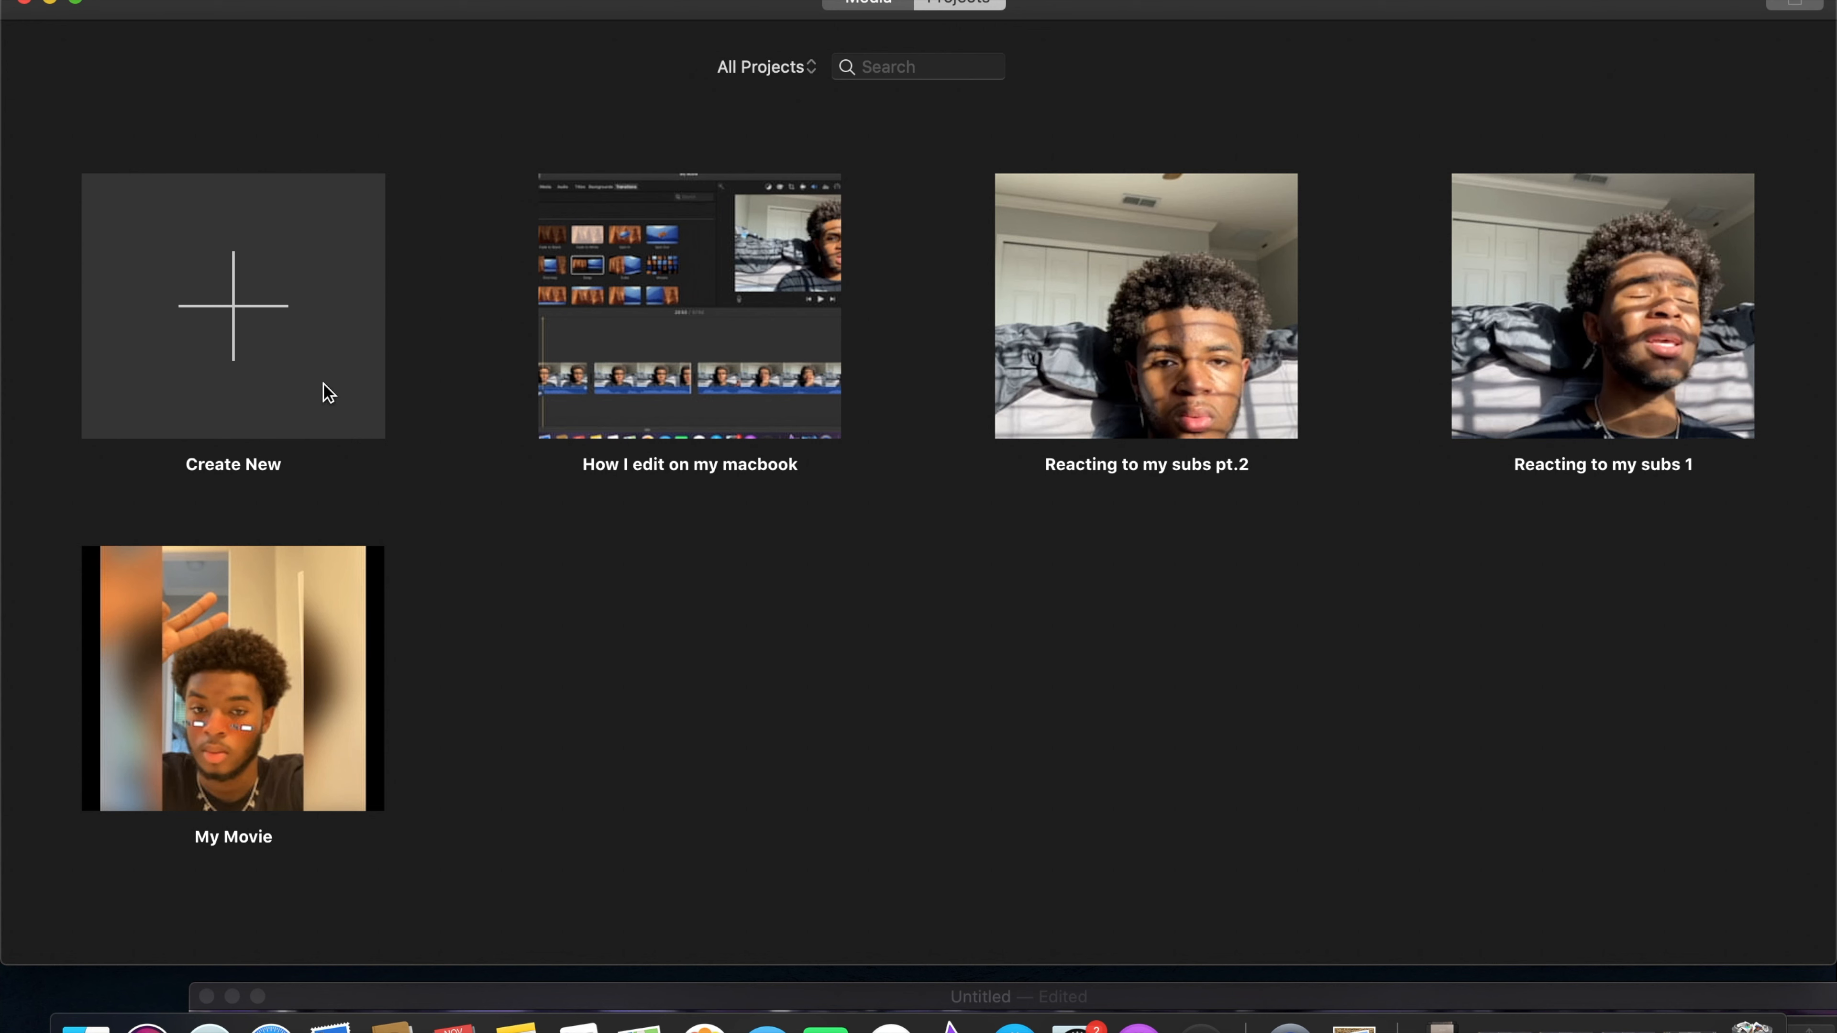
Create a new movie project and place the 4.0-second video from Photos at the start of the timeline.
{"action": "left_click", "coordinate": [179, 211]}
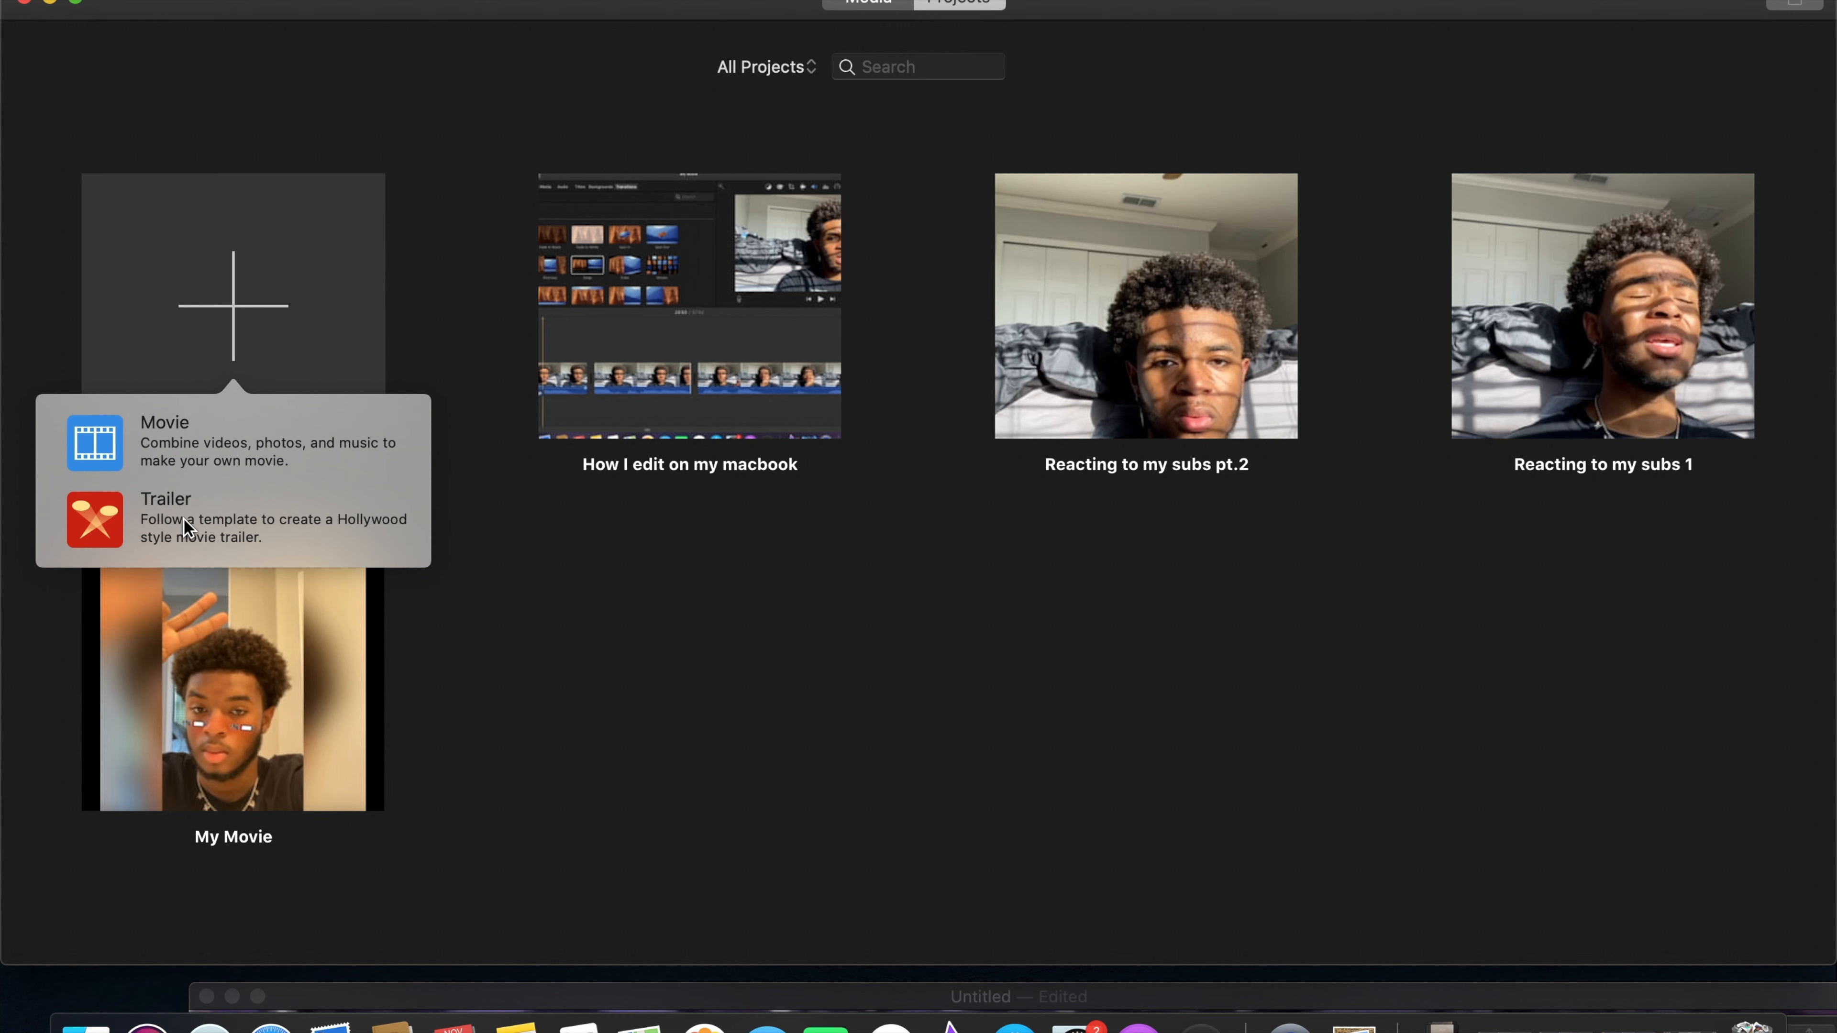
{"action": "left_click", "coordinate": [166, 423]}
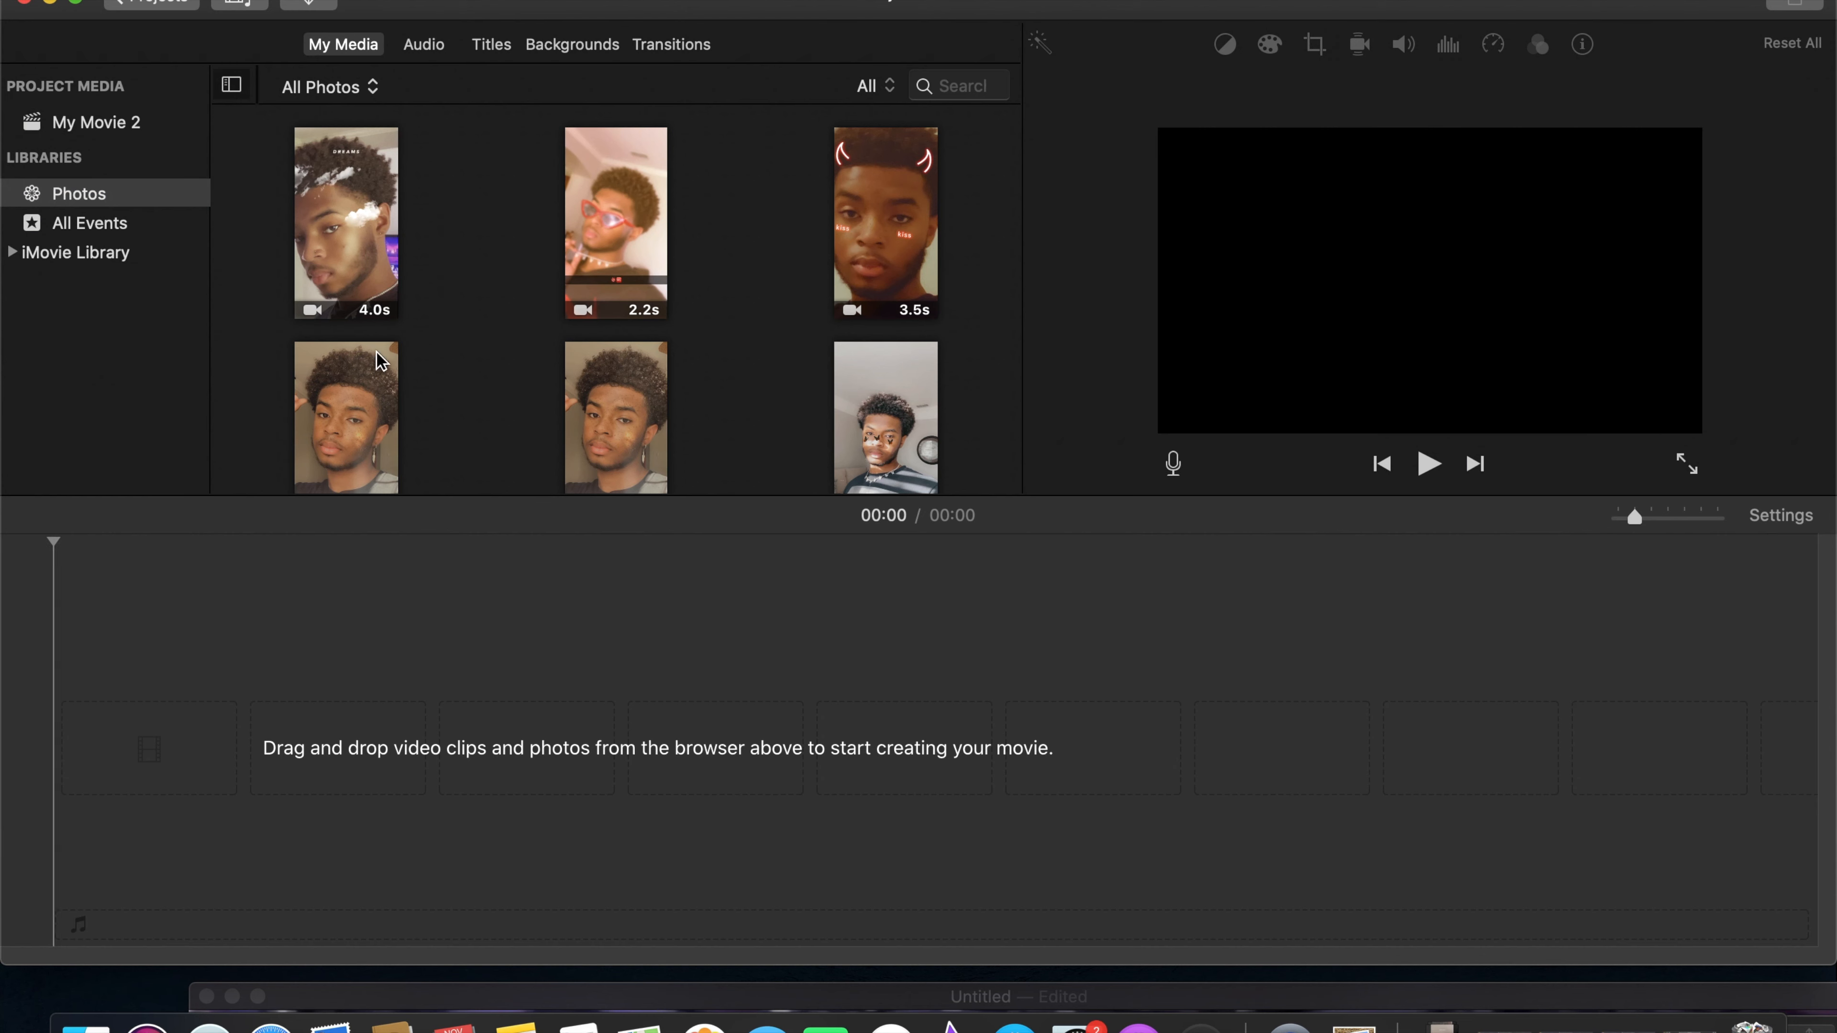
{"action": "left_click_drag", "start_coordinate": [374, 244], "coordinate": [228, 772]}
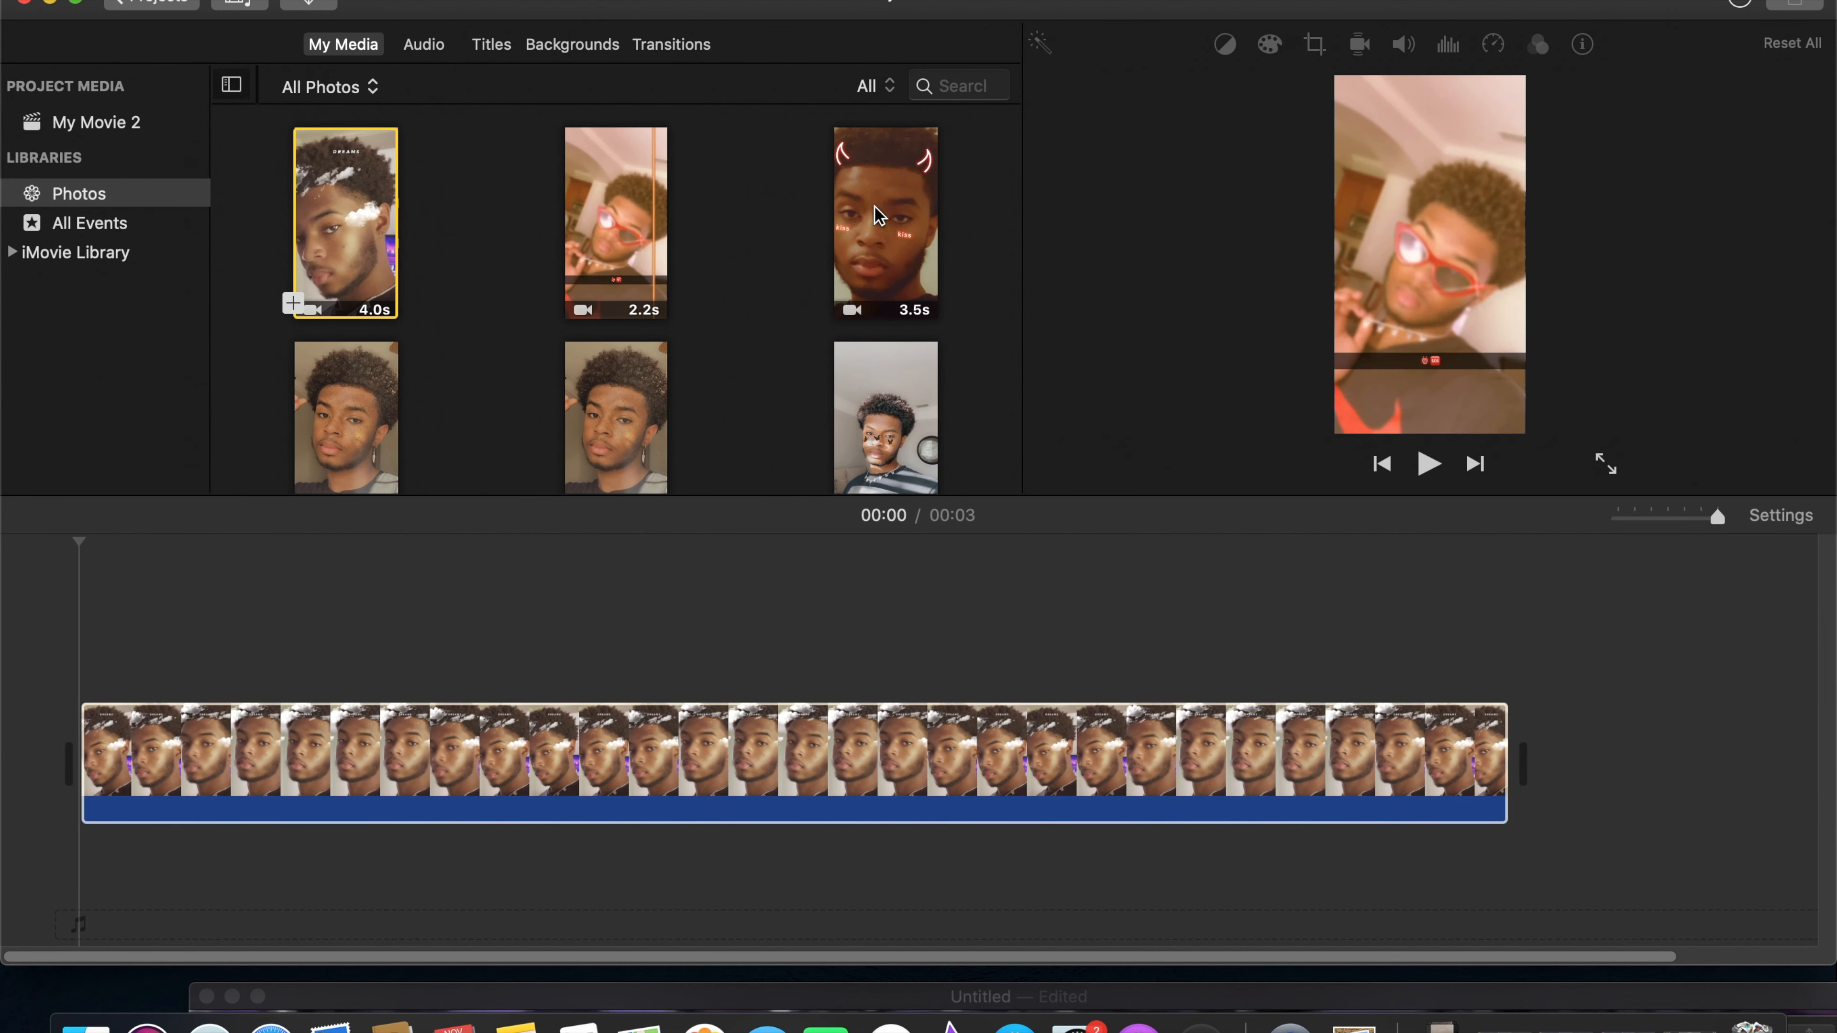
Overlay the 3.5-second video with the horns filter above the end of the first timeline clip.
{"action": "left_click_drag", "start_coordinate": [886, 230], "coordinate": [1162, 615]}
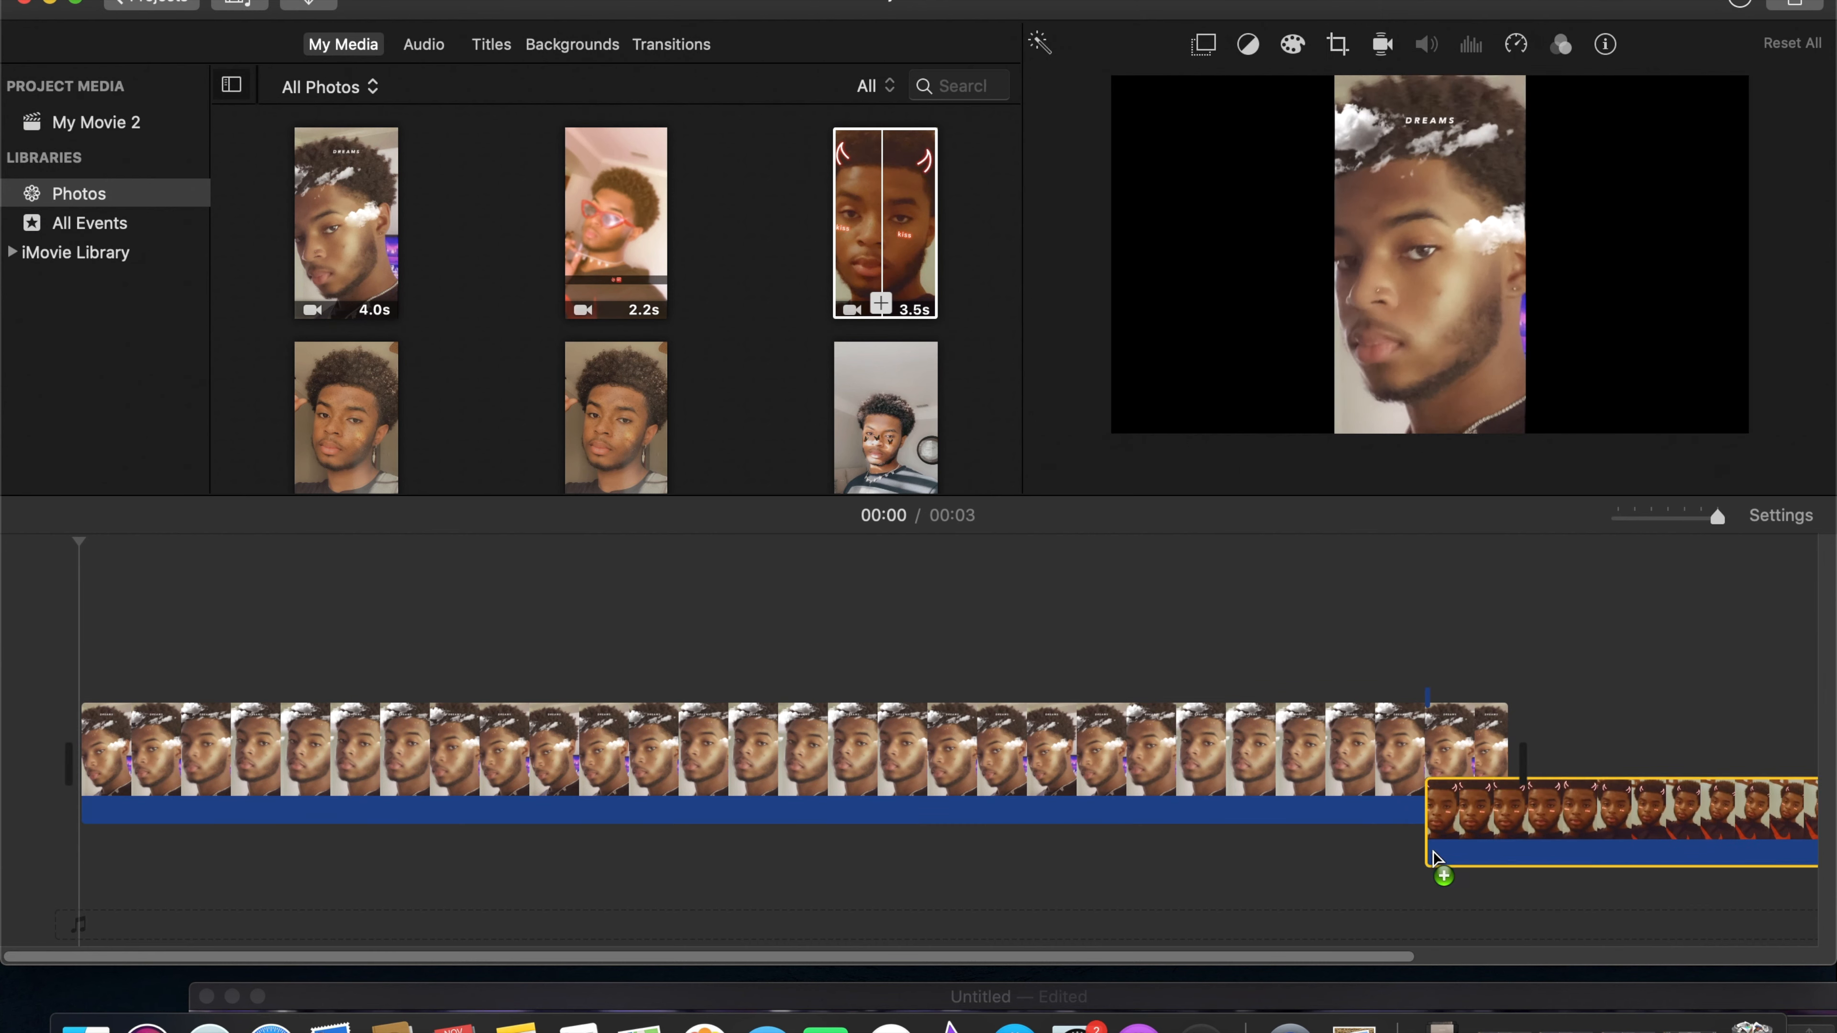
{"action": "left_click_drag", "start_coordinate": [891, 420], "coordinate": [1442, 700]}
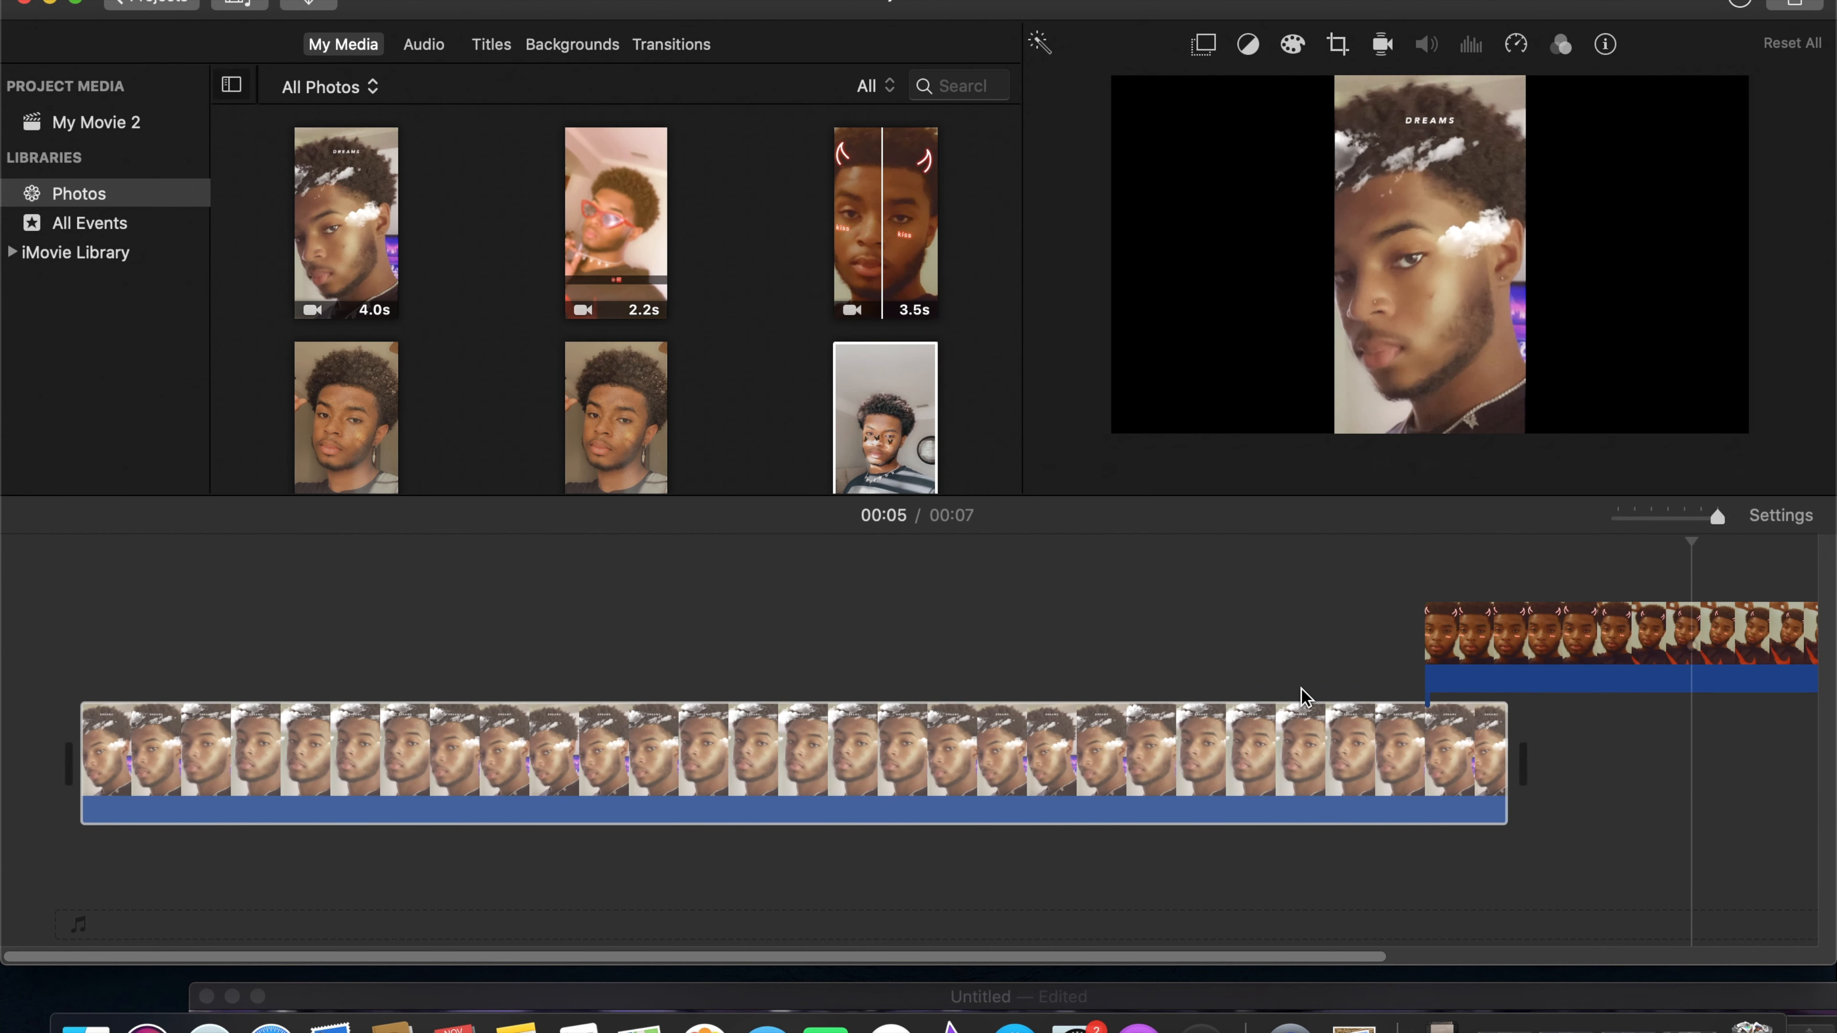
{"action": "key", "text": "Escape"}
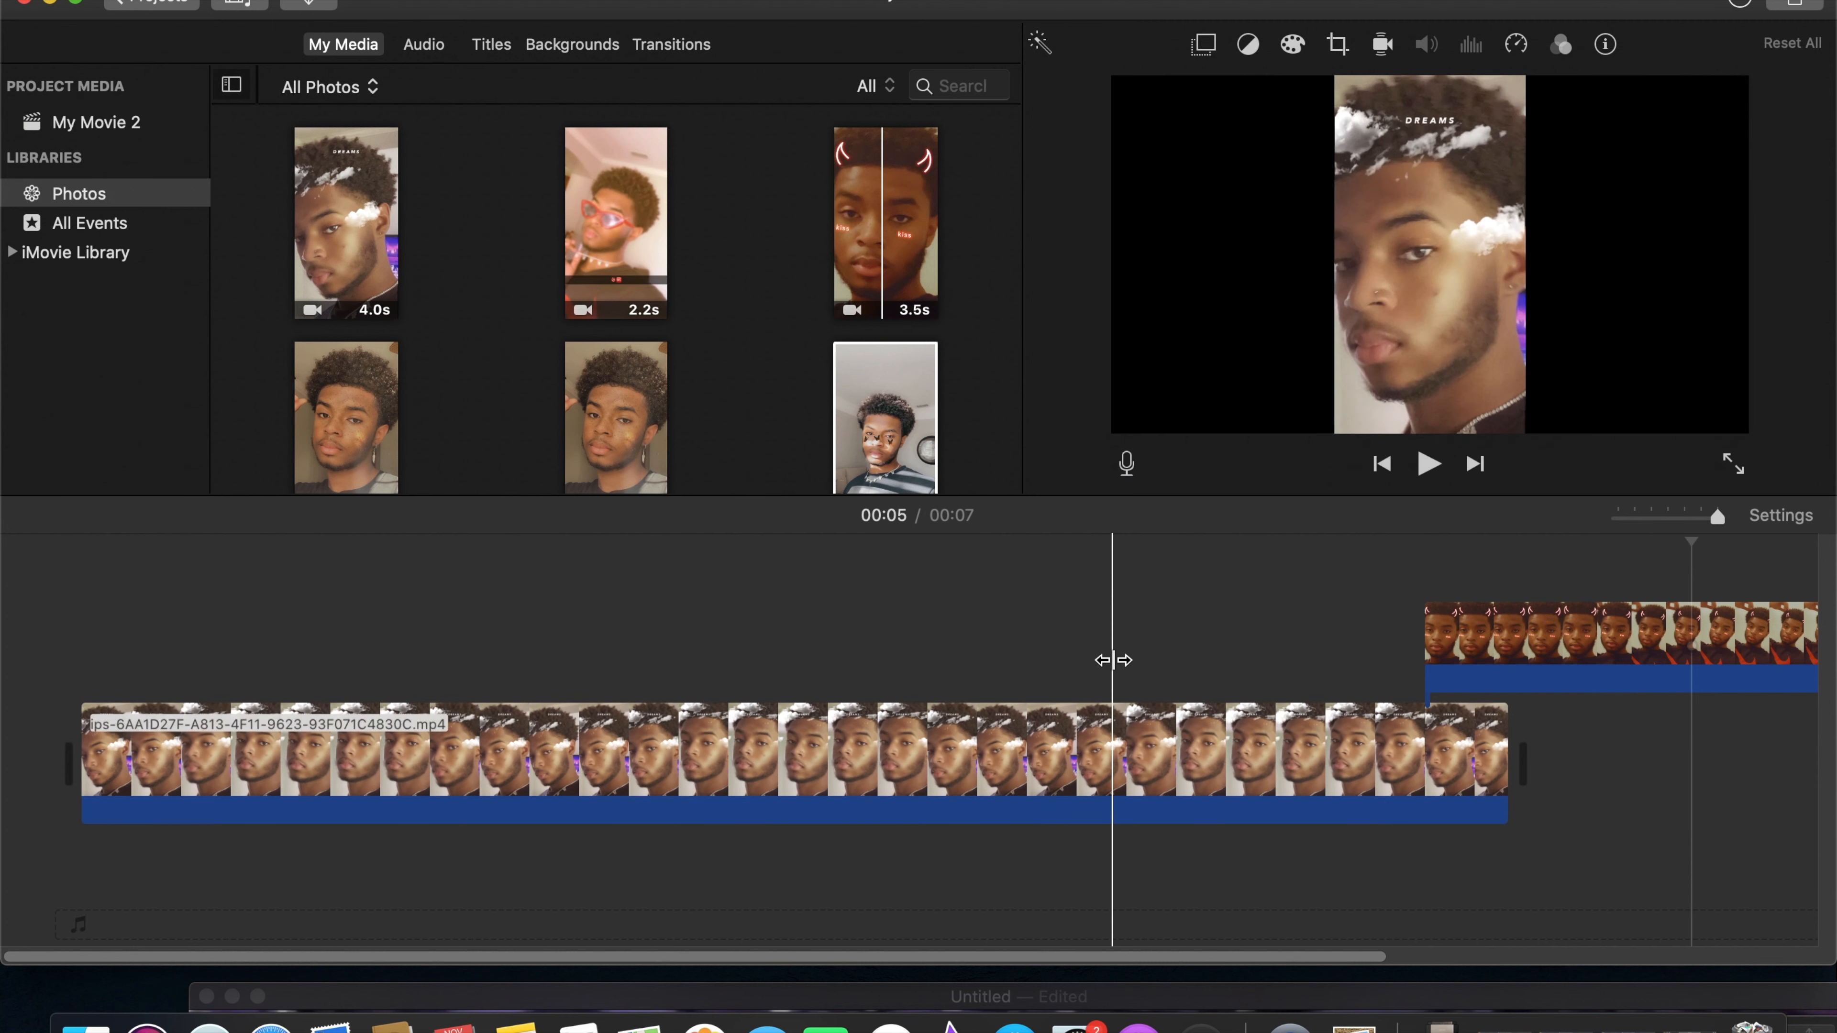
Play the first timeline clip from near its beginning and pause before the overlaid clip.
{"action": "left_click", "coordinate": [139, 721]}
{"action": "key", "text": "space"}
{"action": "key", "text": "space"}
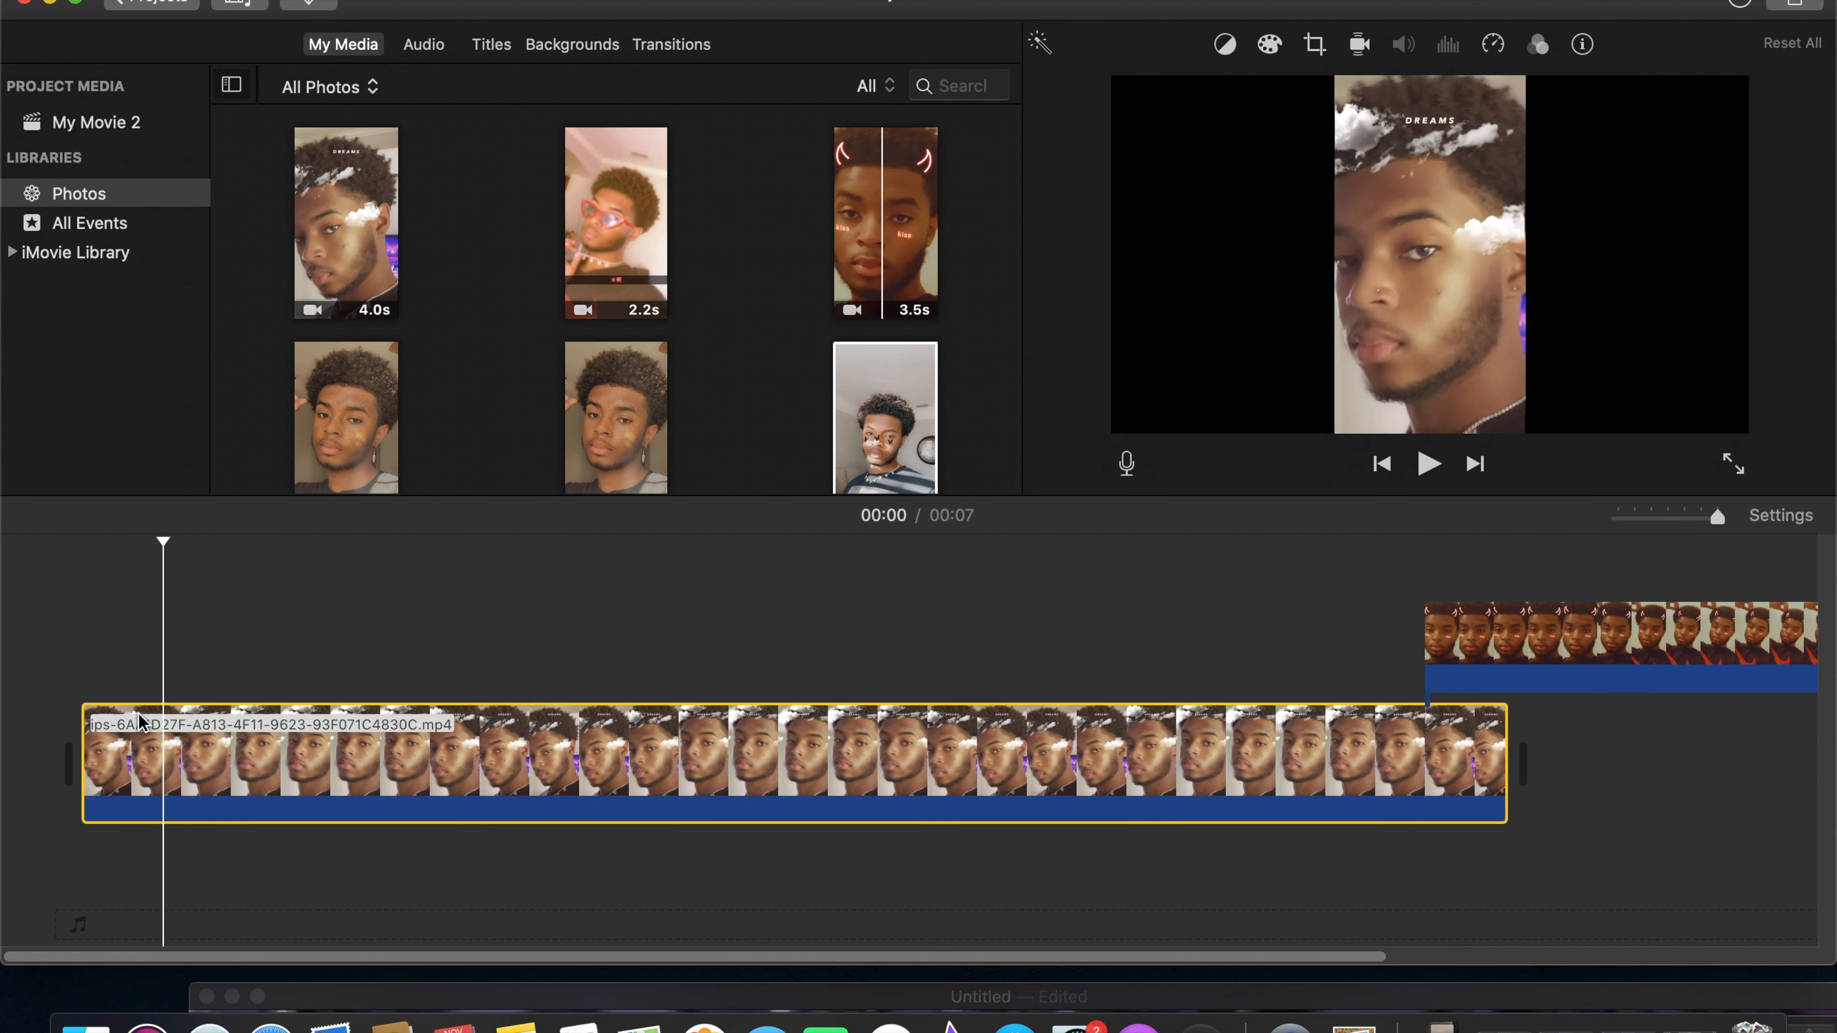
{"action": "key", "text": "space"}
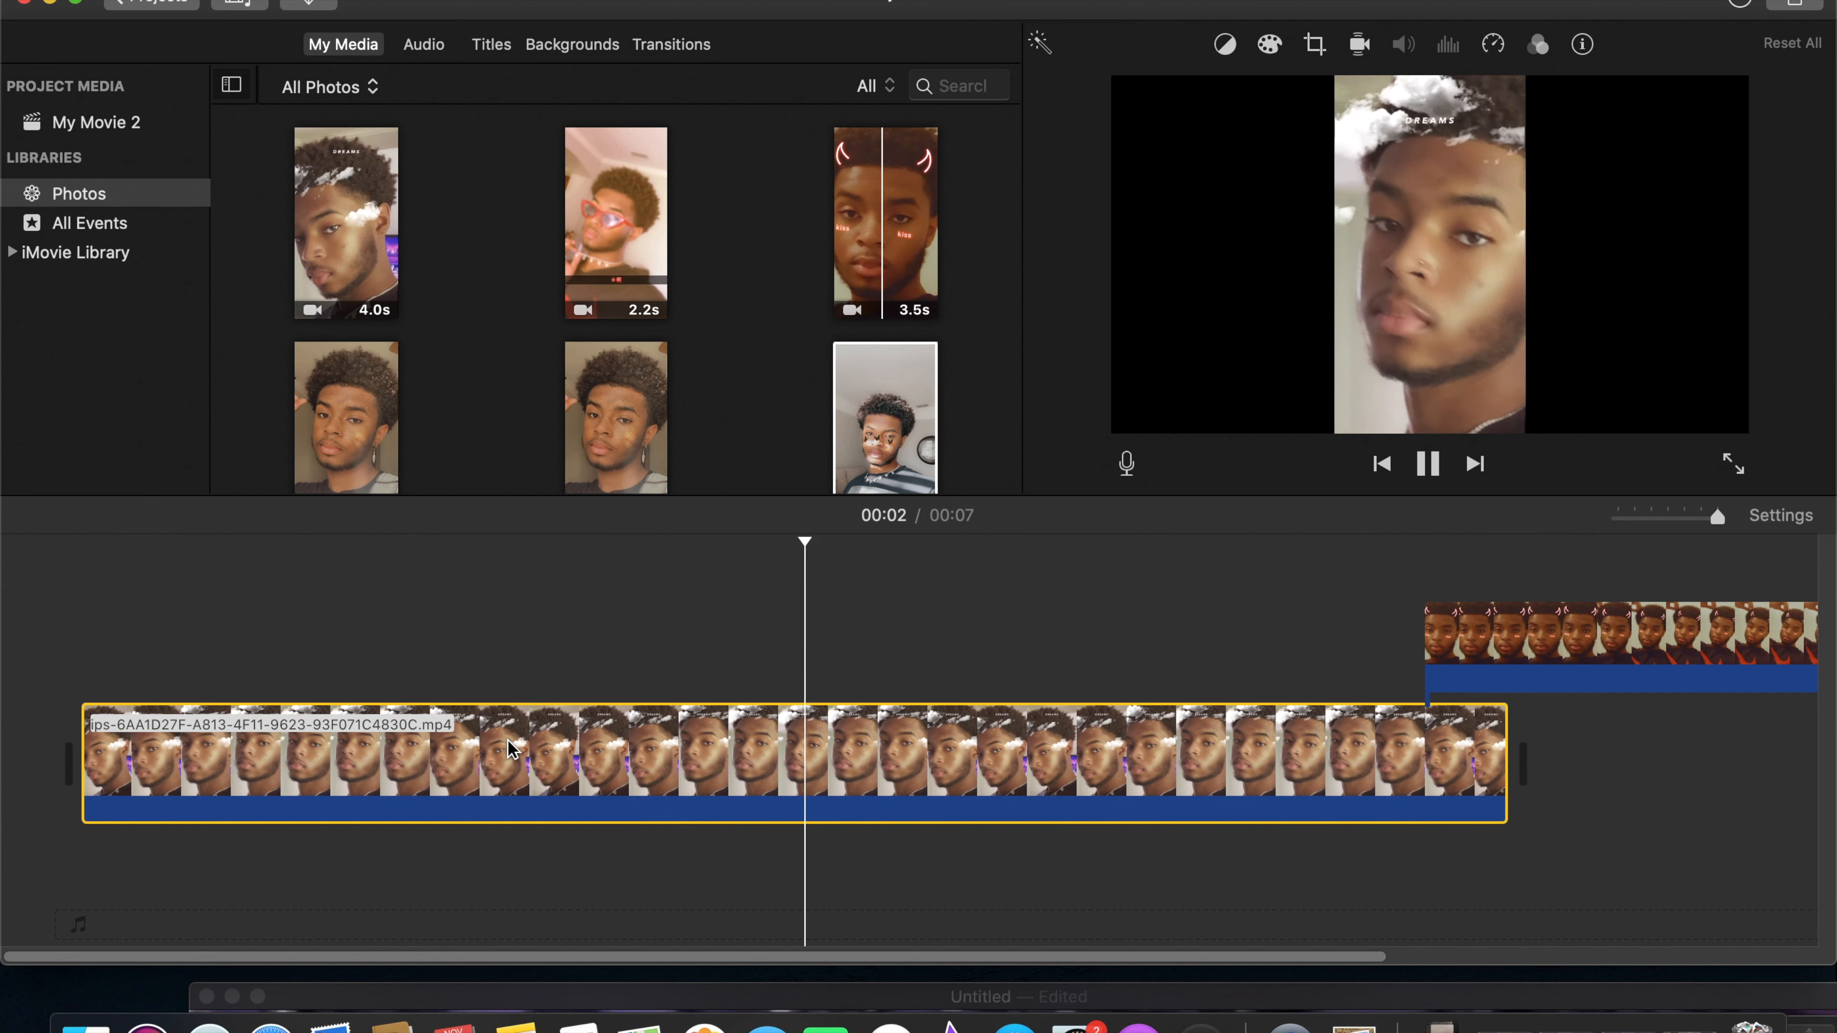
{"action": "key", "text": "space"}
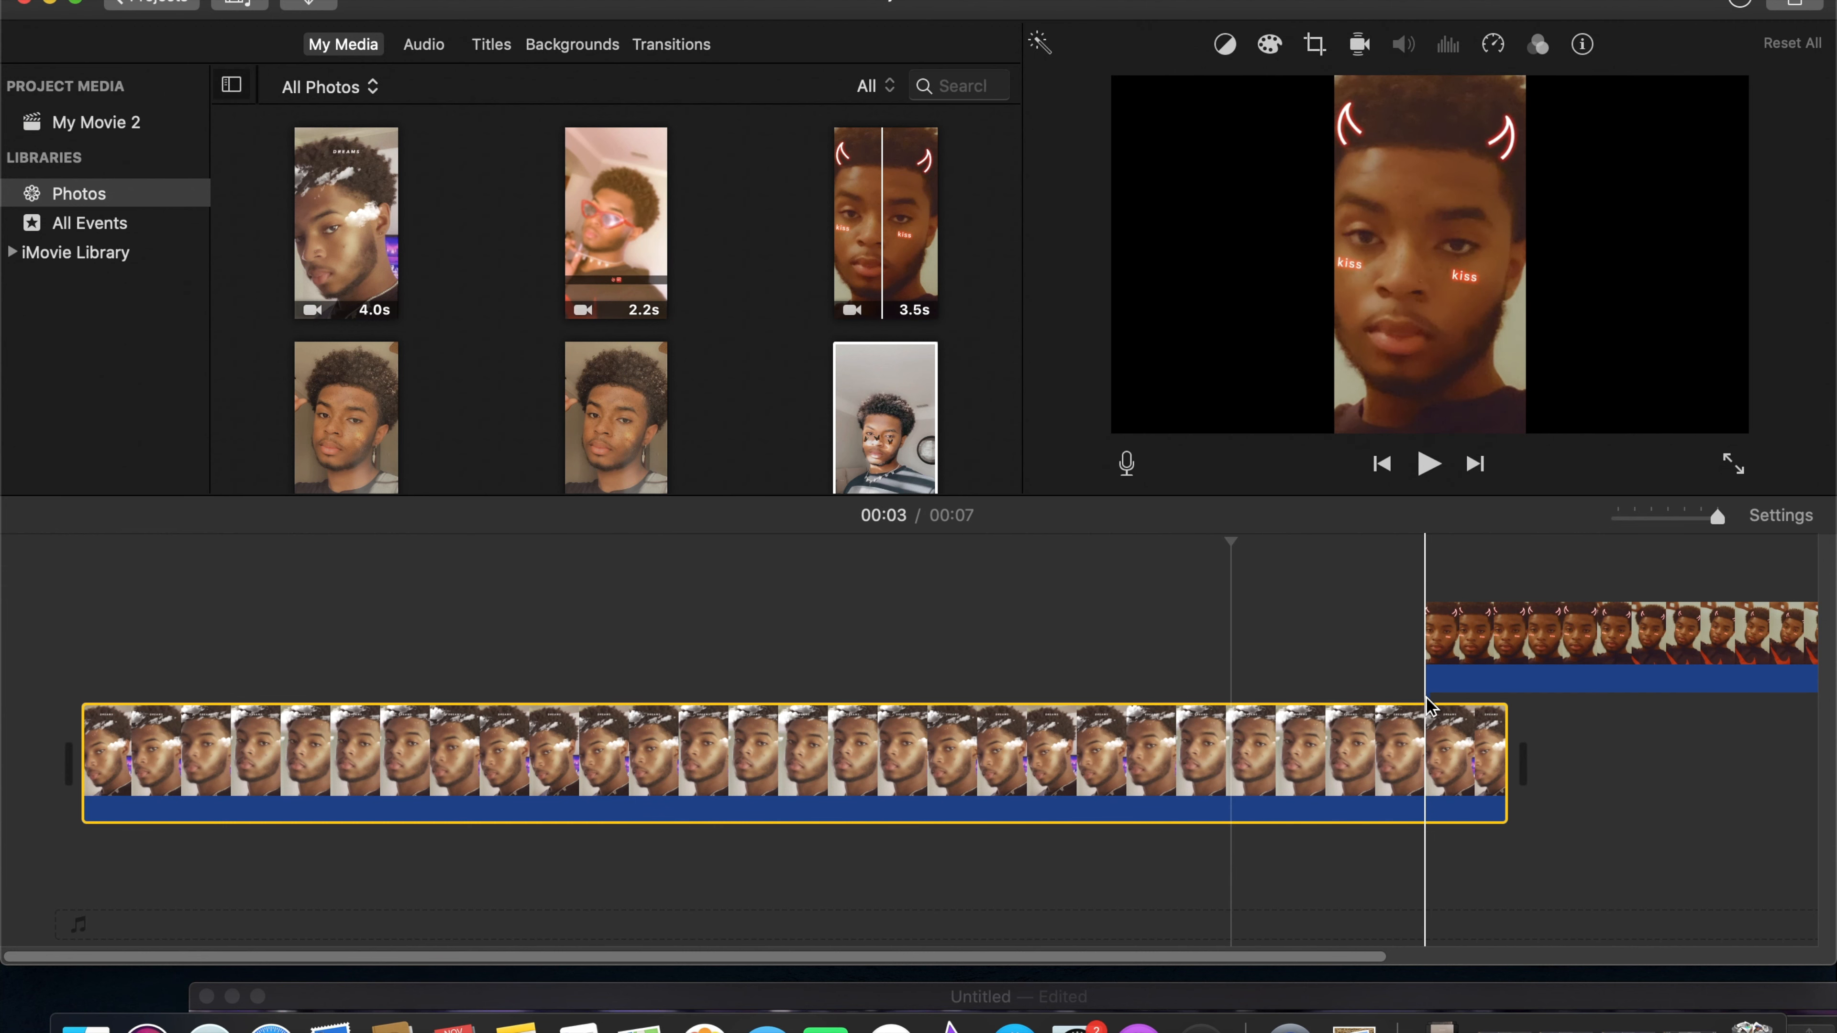
Audition the Ambient Hit sound effect, browse the effects down to Bell Buoy, and show the available title styles.
{"action": "left_click", "coordinate": [423, 45]}
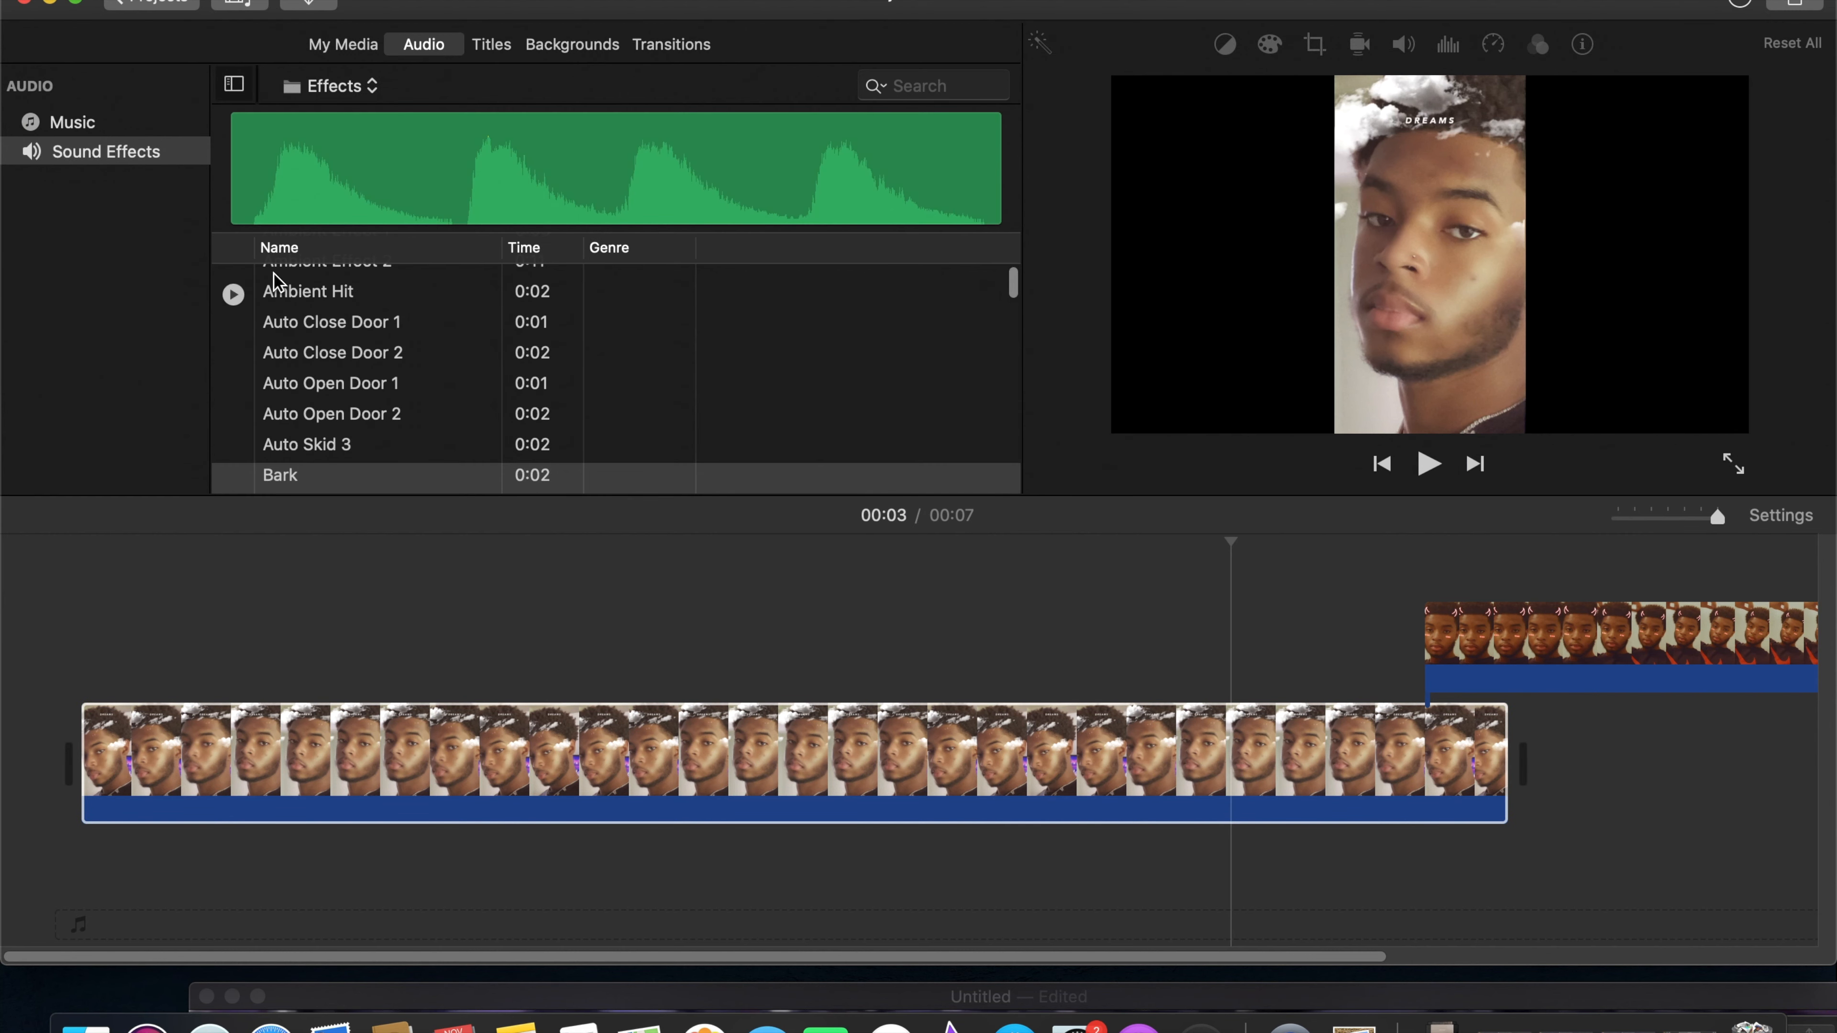
{"action": "left_click", "coordinate": [233, 295]}
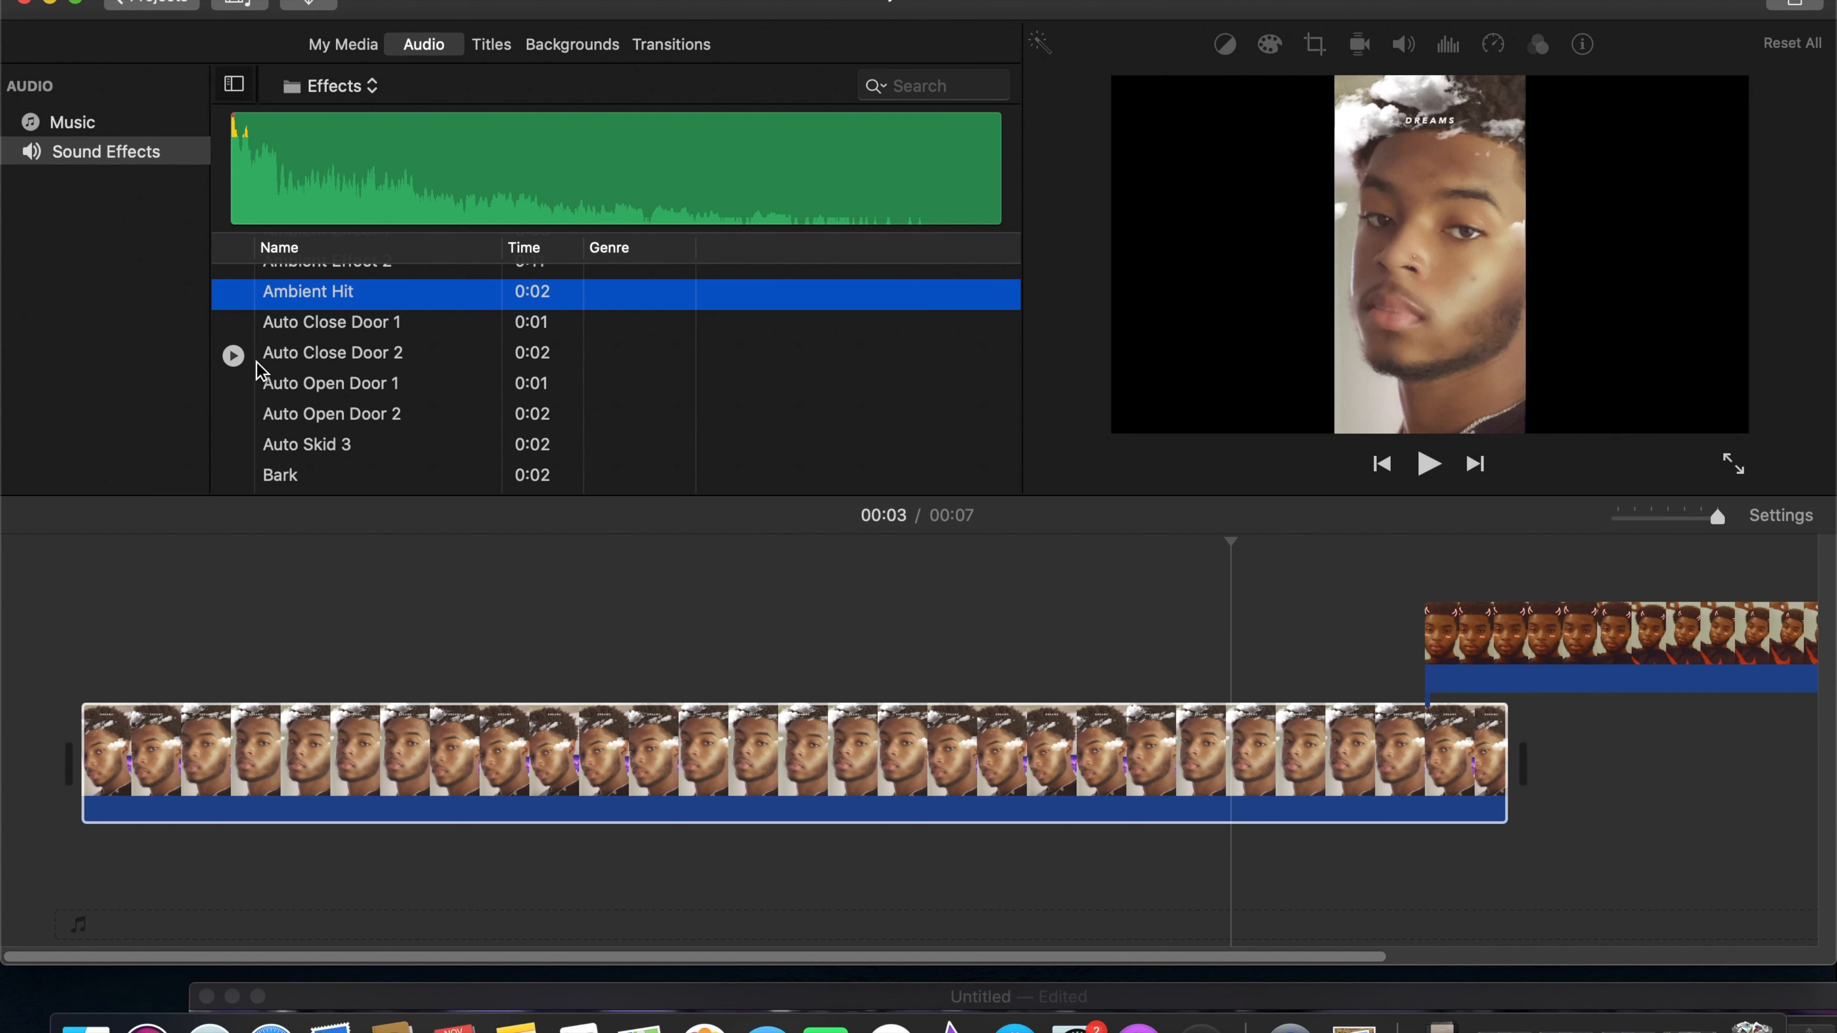
{"action": "left_click", "coordinate": [767, 380]}
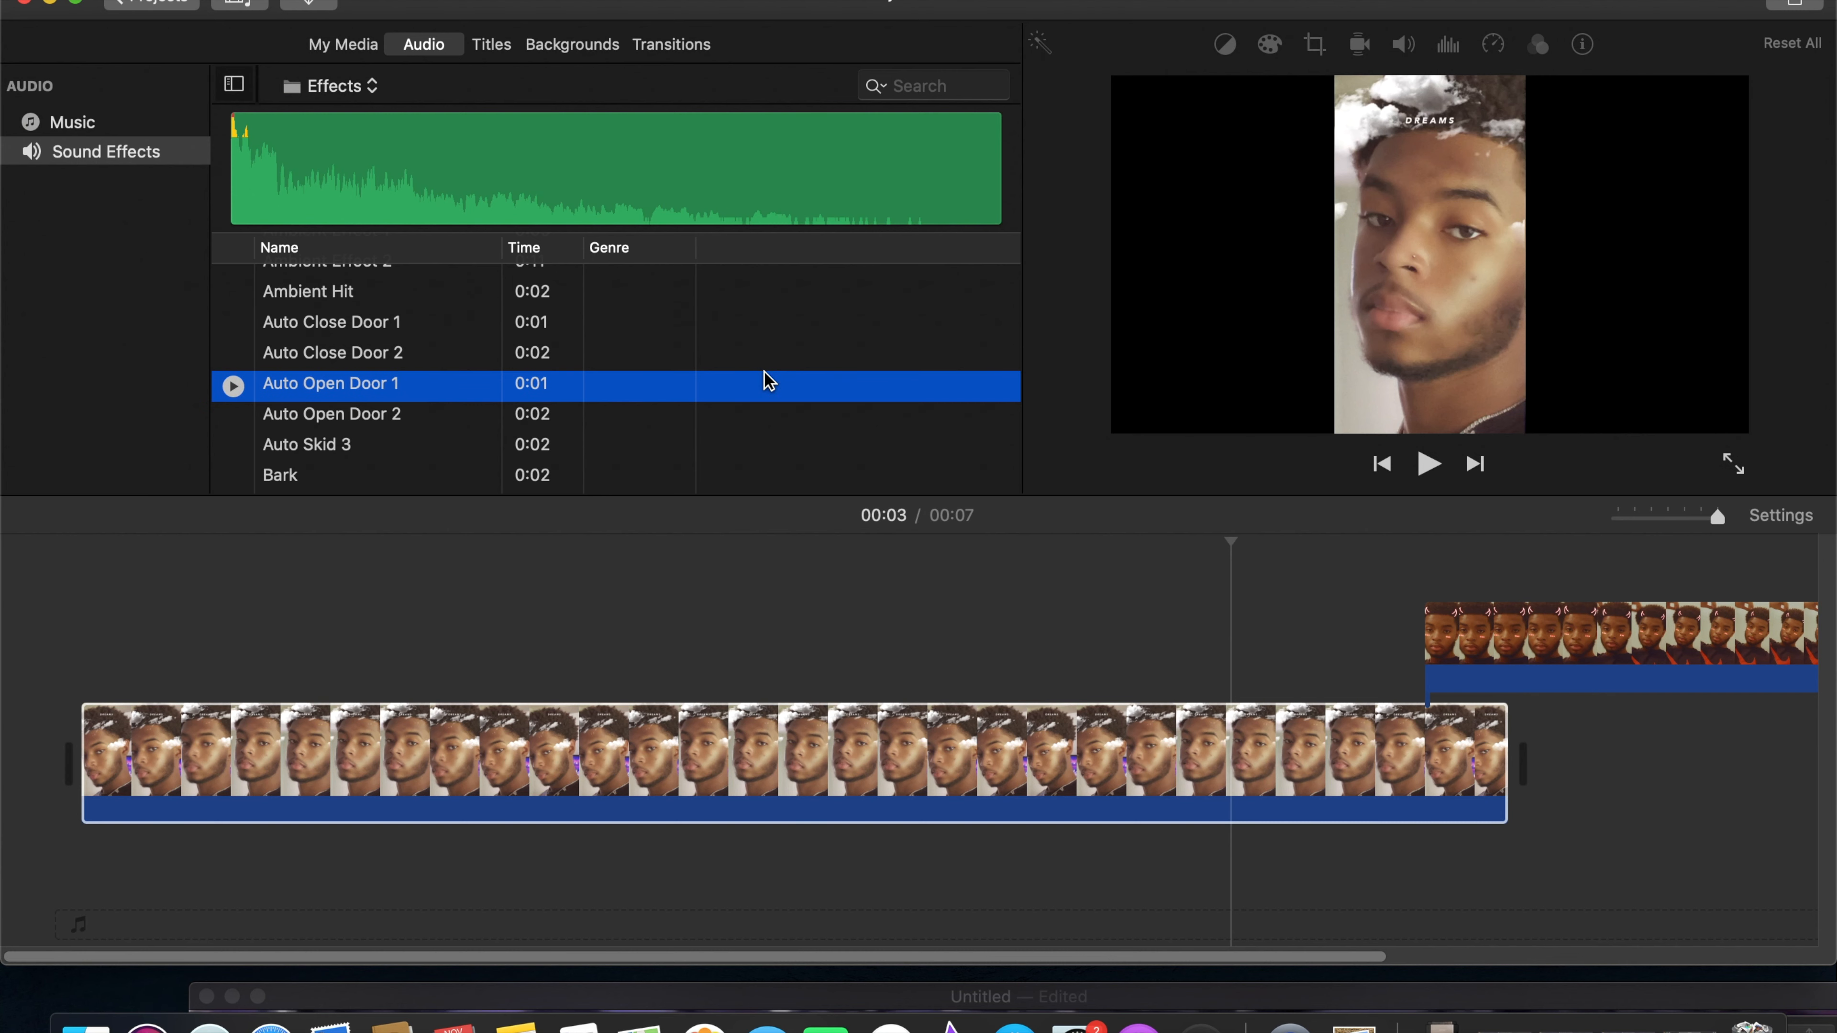
{"action": "key", "text": "Down"}
{"action": "key", "text": "Down"}
{"action": "key", "text": "Down"}
{"action": "key", "text": "Down"}
{"action": "key", "text": "Down"}
{"action": "key", "text": "Down"}
{"action": "key", "text": "Down"}
{"action": "key", "text": "Down"}
{"action": "key", "text": "Down"}
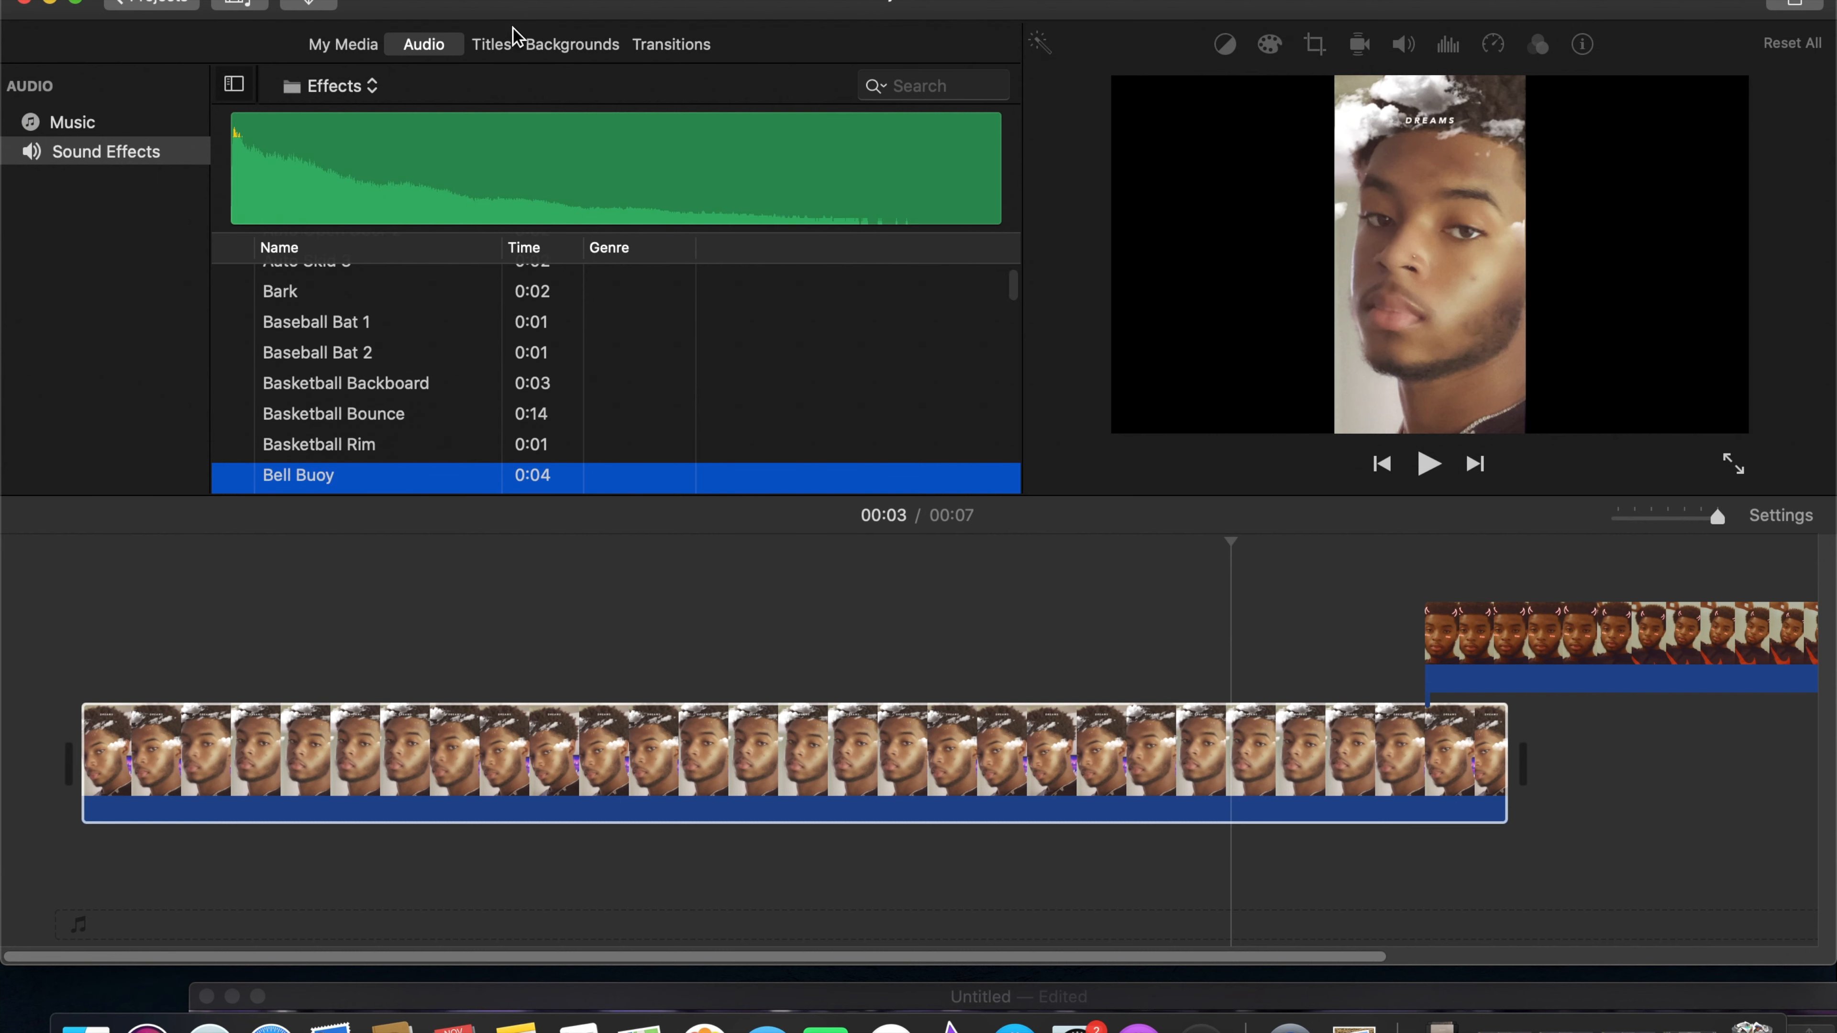
{"action": "left_click", "coordinate": [491, 45]}
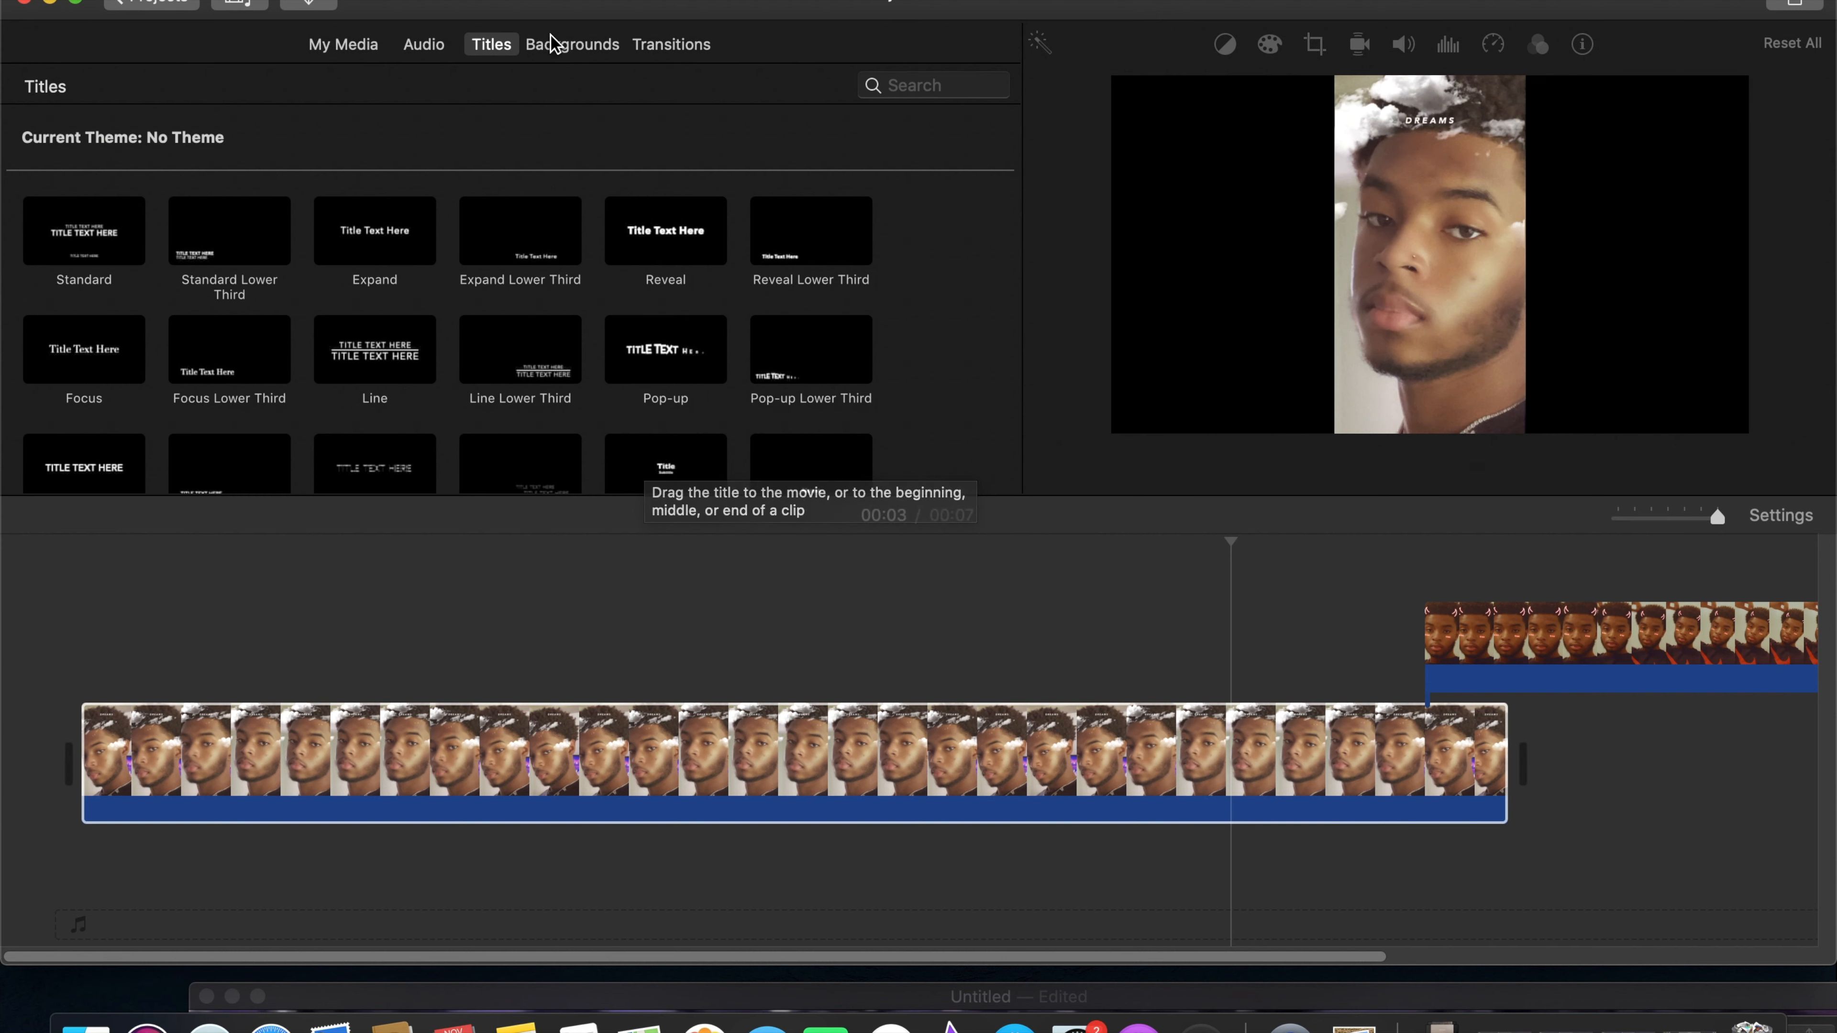
Insert Educational Globe map backgrounds into the first clip at the playhead and play them back.
{"action": "left_click", "coordinate": [563, 51]}
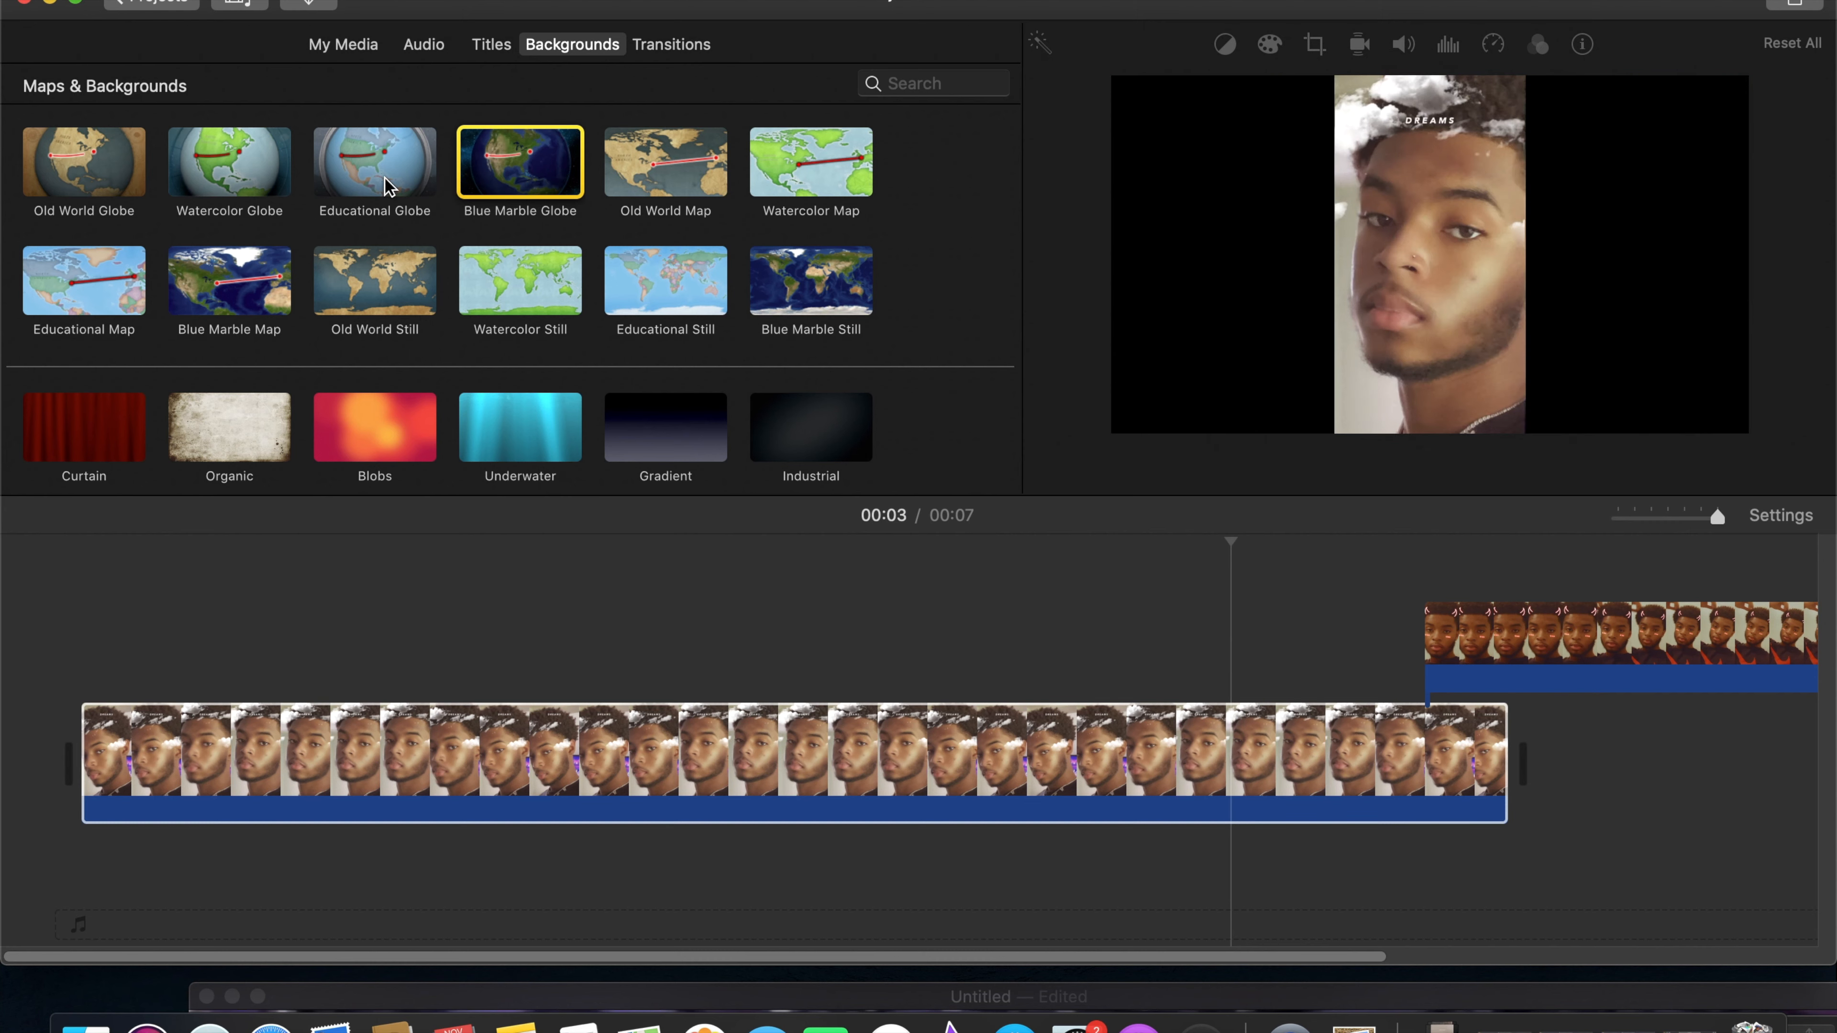
{"action": "left_click", "coordinate": [357, 187]}
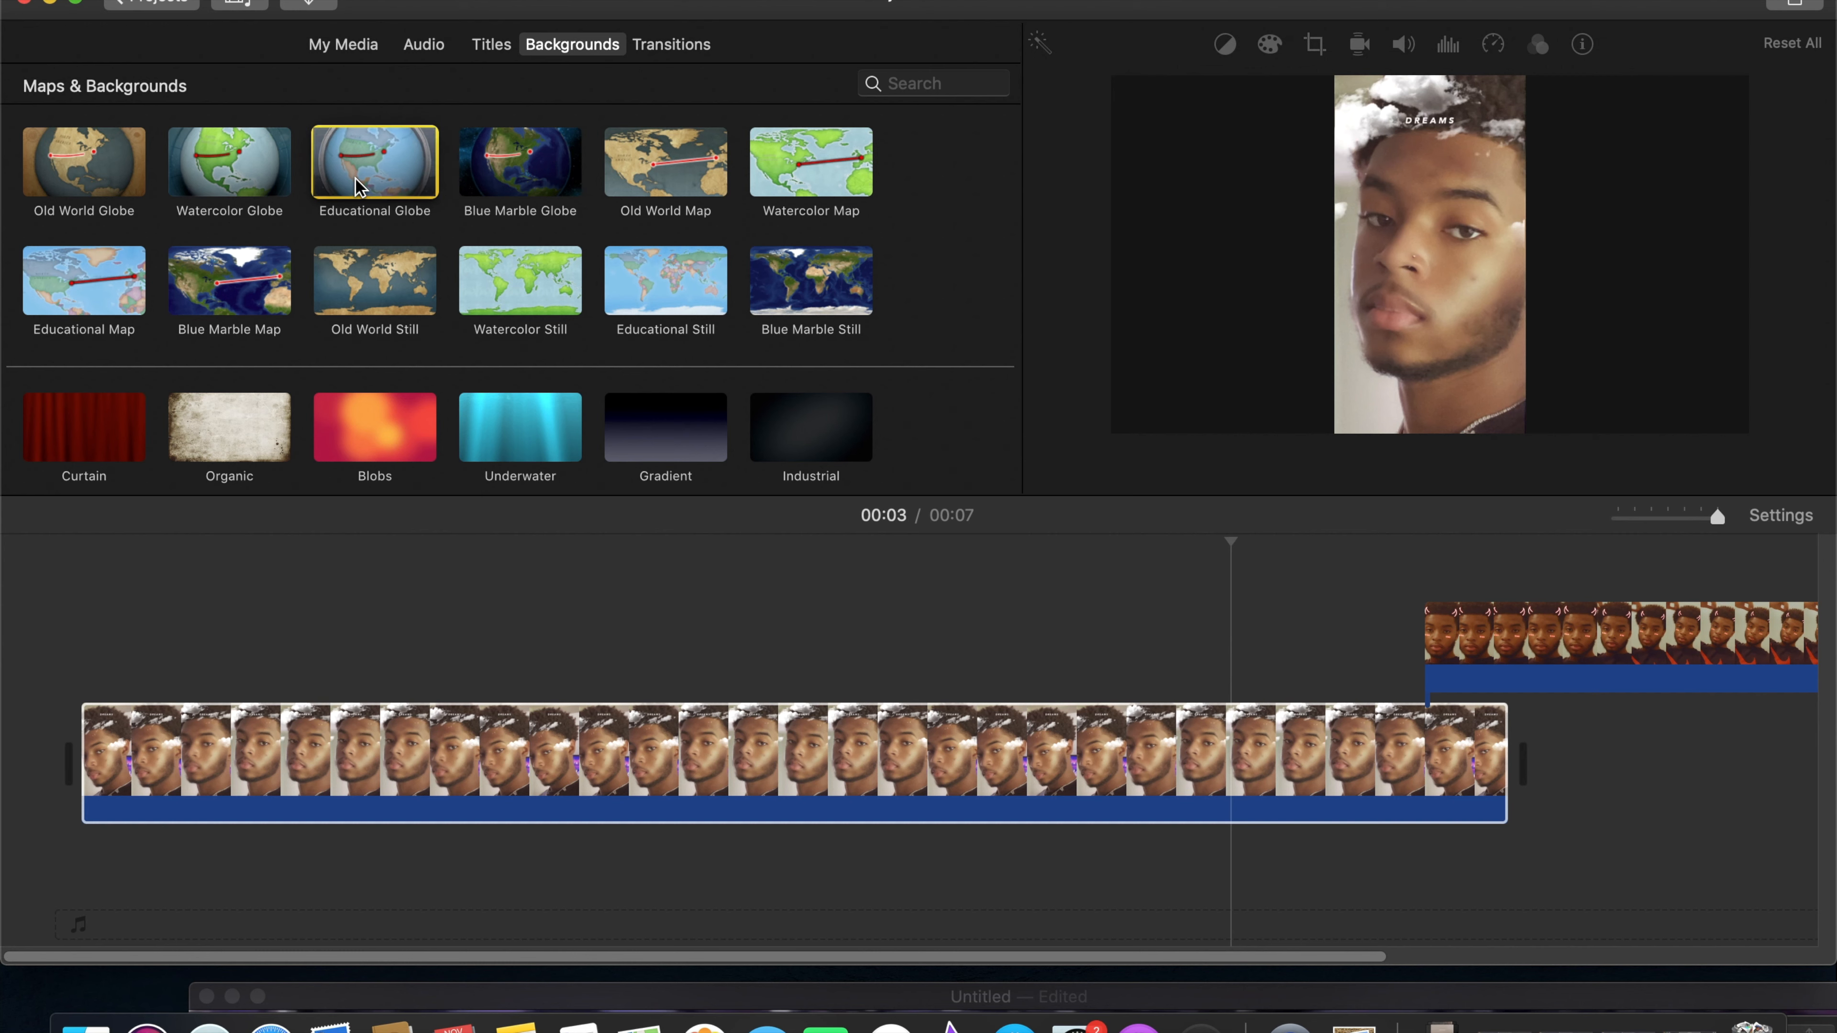
{"action": "double_click", "coordinate": [356, 178]}
{"action": "double_click", "coordinate": [356, 177]}
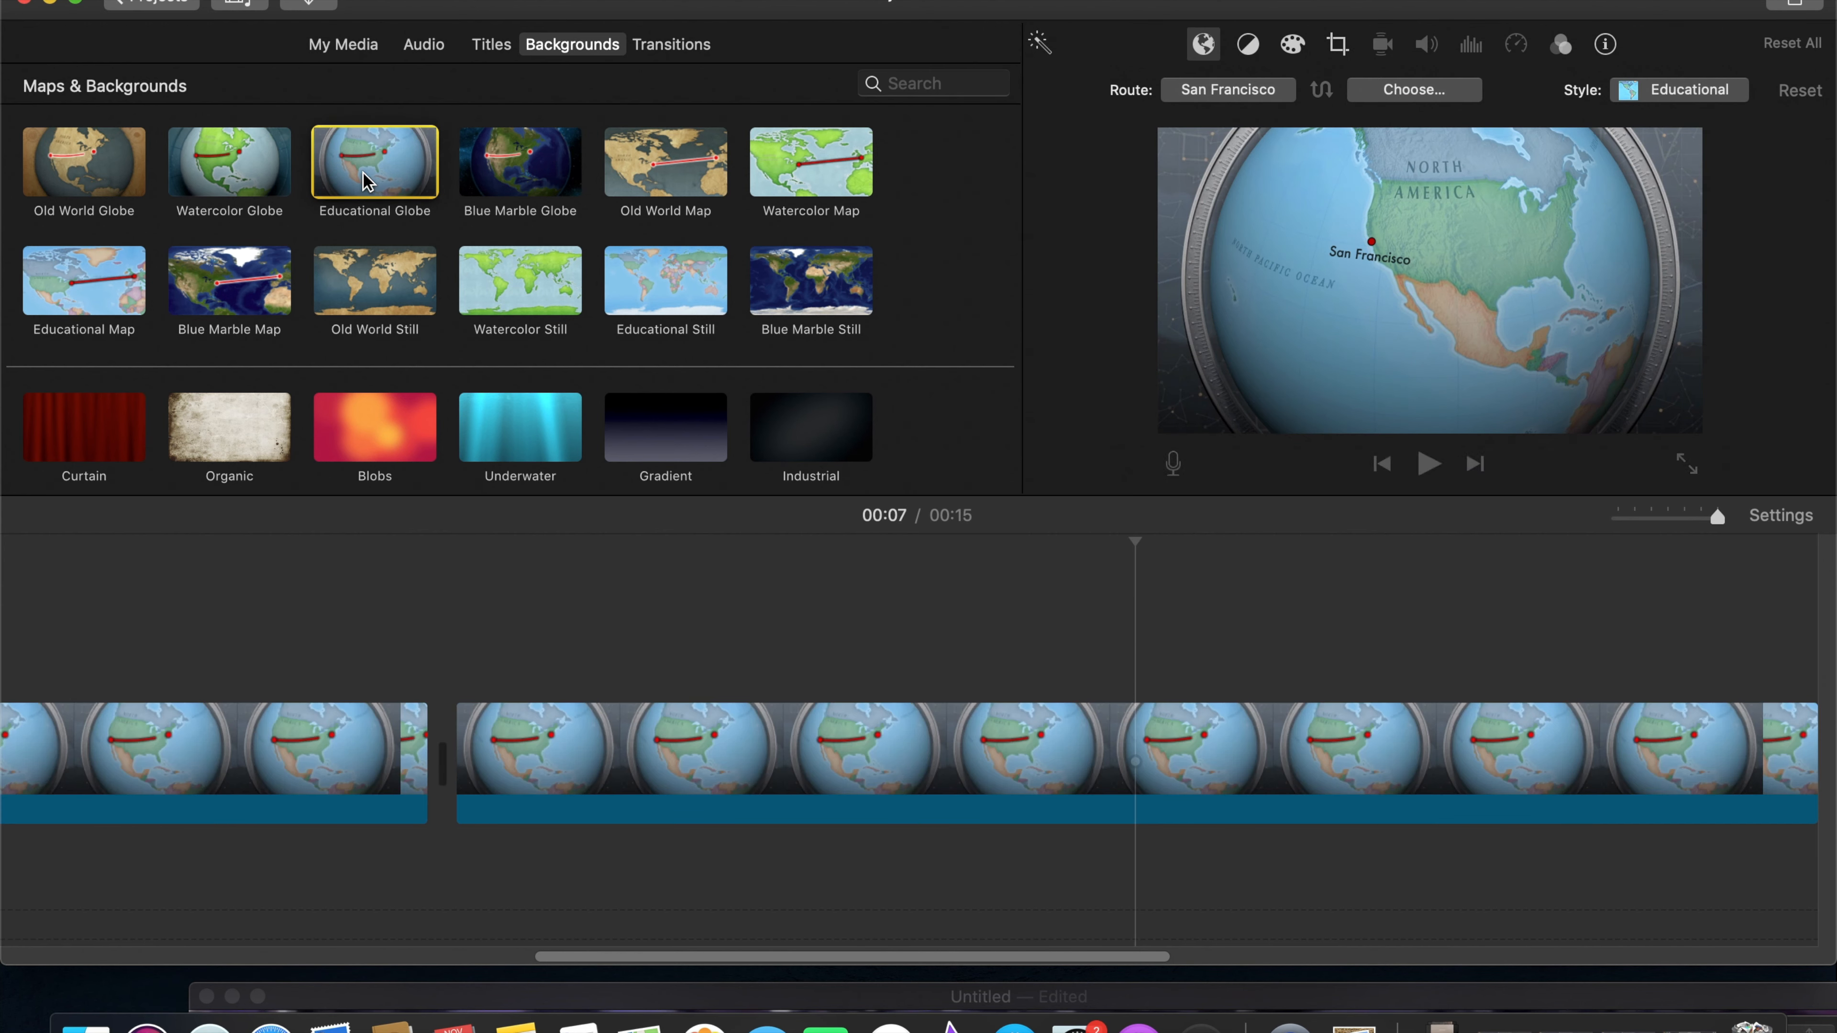
{"action": "key", "text": "space"}
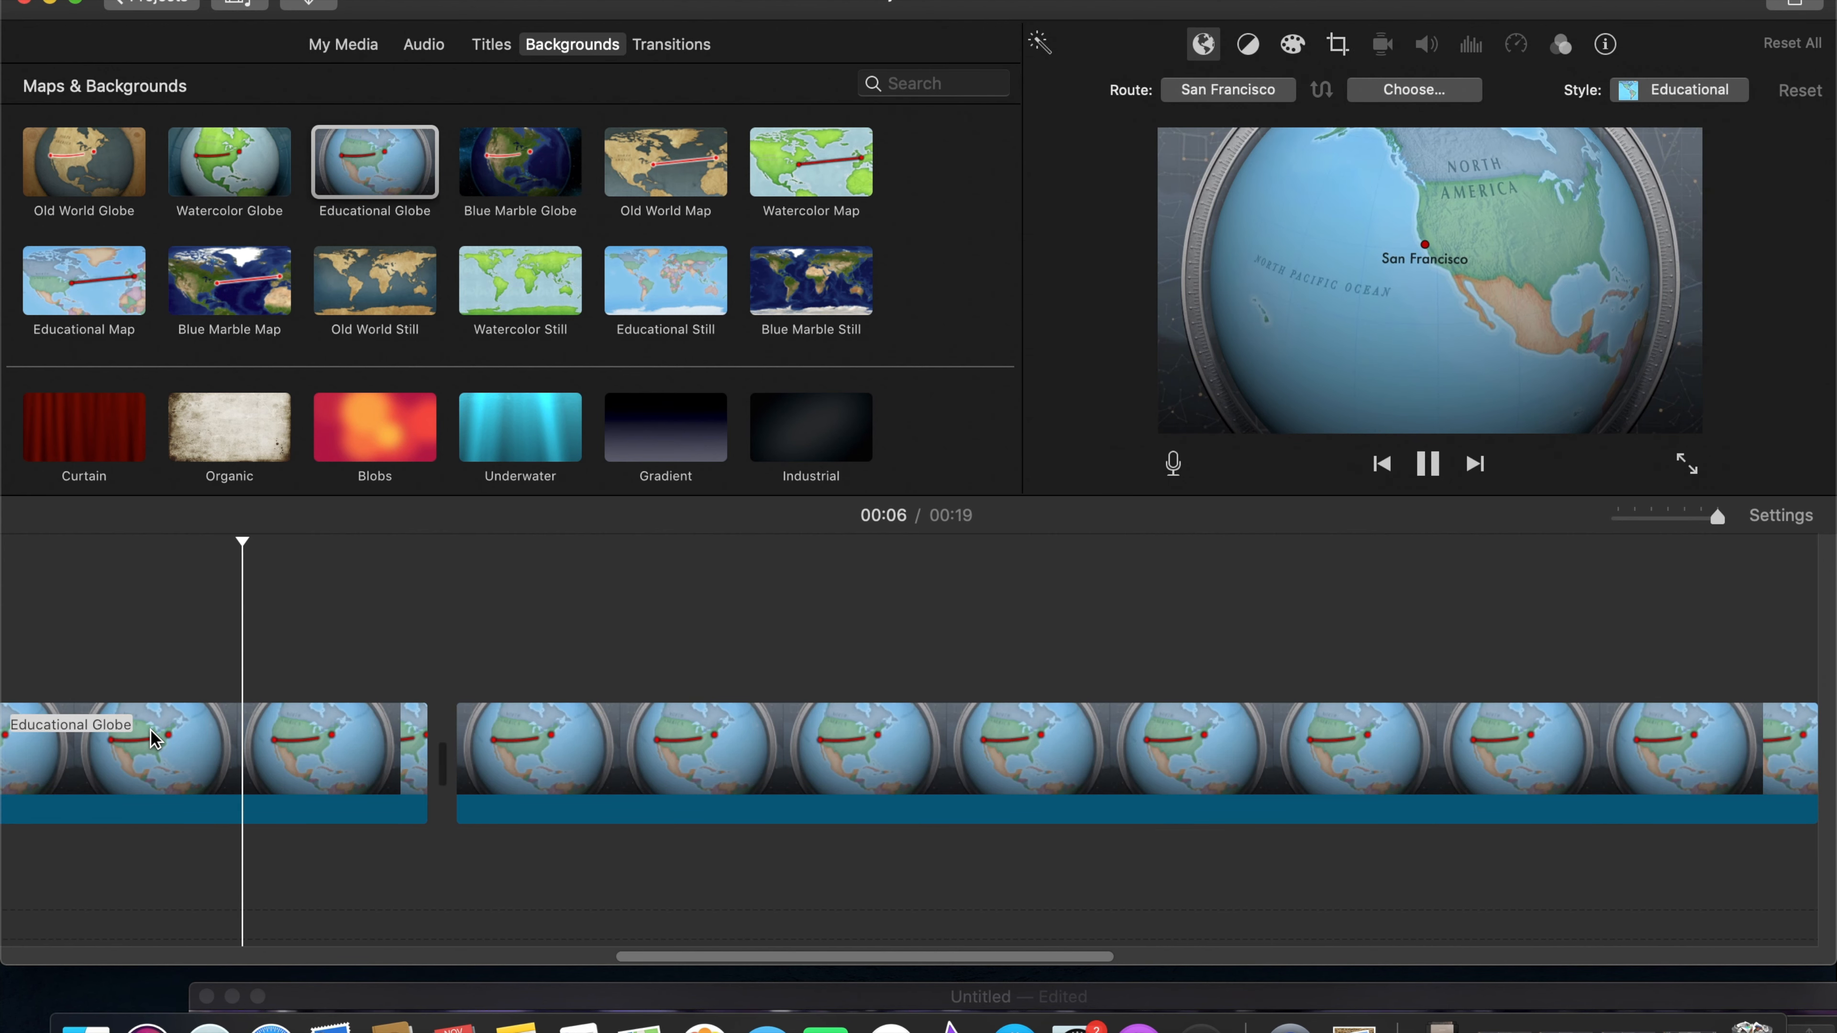
Look through the available transitions, including Fade to Black and Fade to White, and examine the cut between the globe clips.
{"action": "left_click", "coordinate": [665, 46]}
{"action": "left_click", "coordinate": [419, 239]}
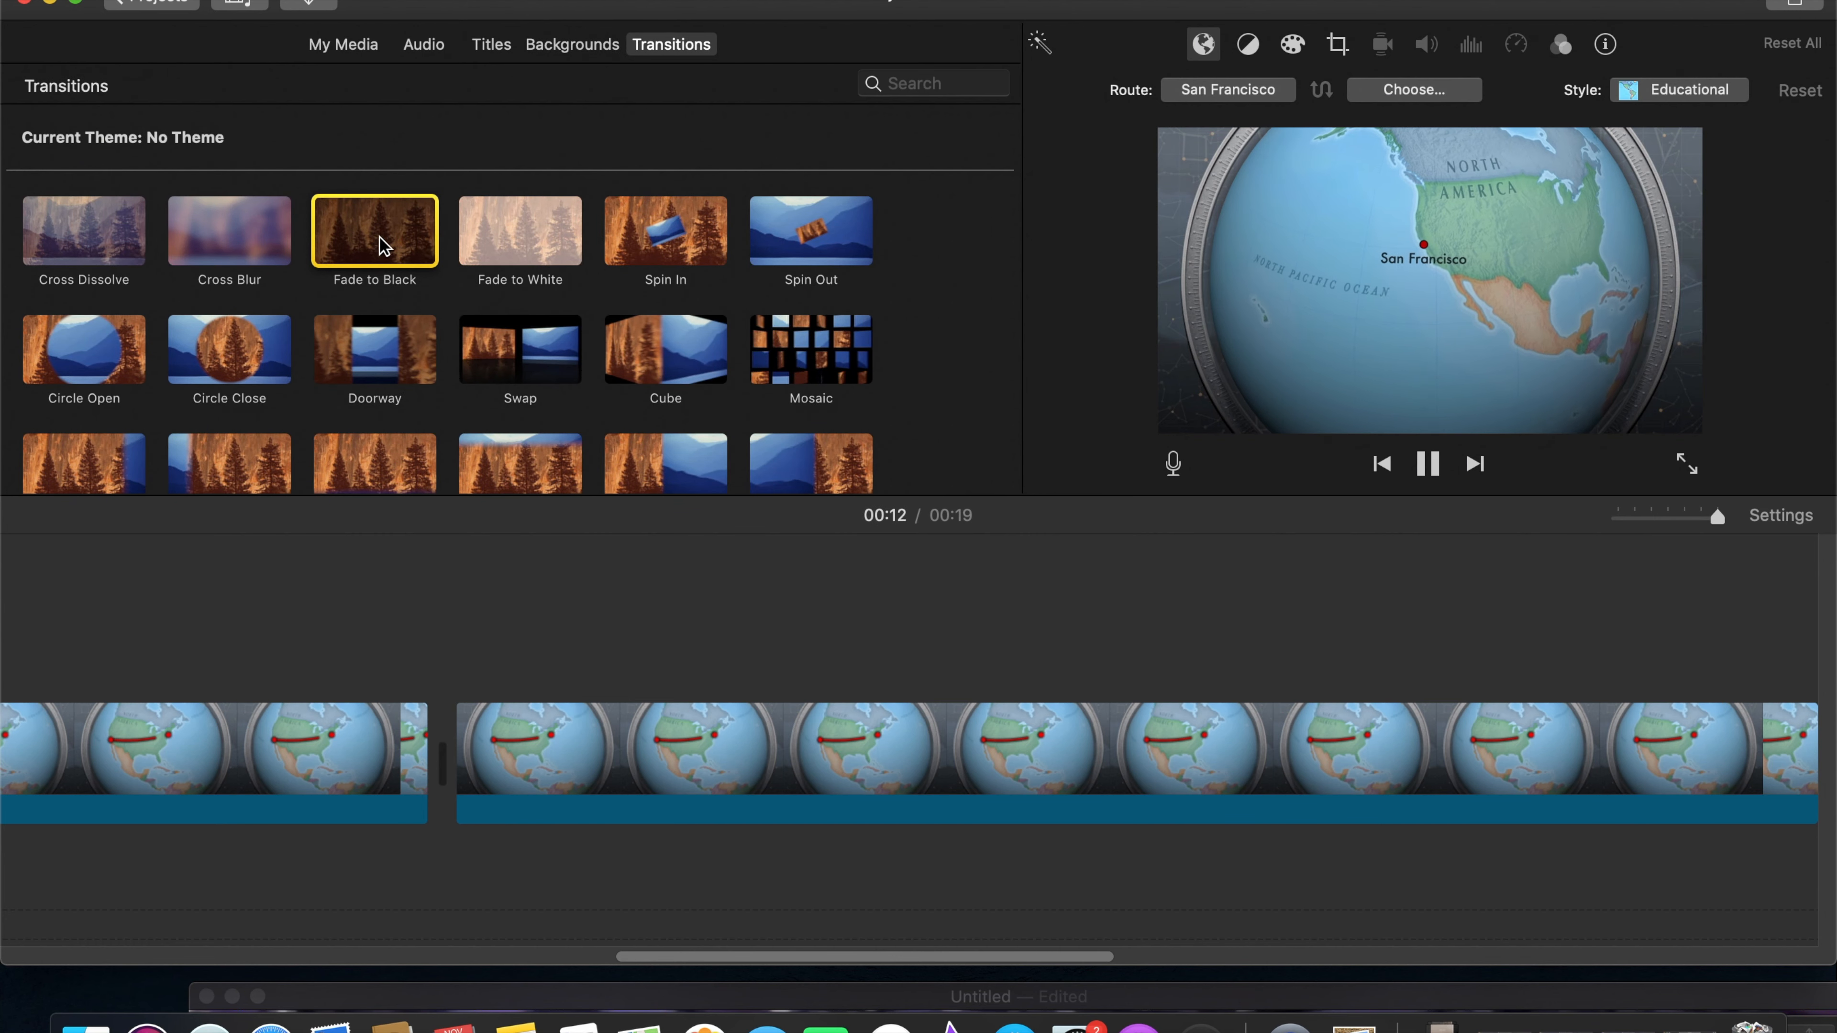
{"action": "left_click", "coordinate": [510, 233]}
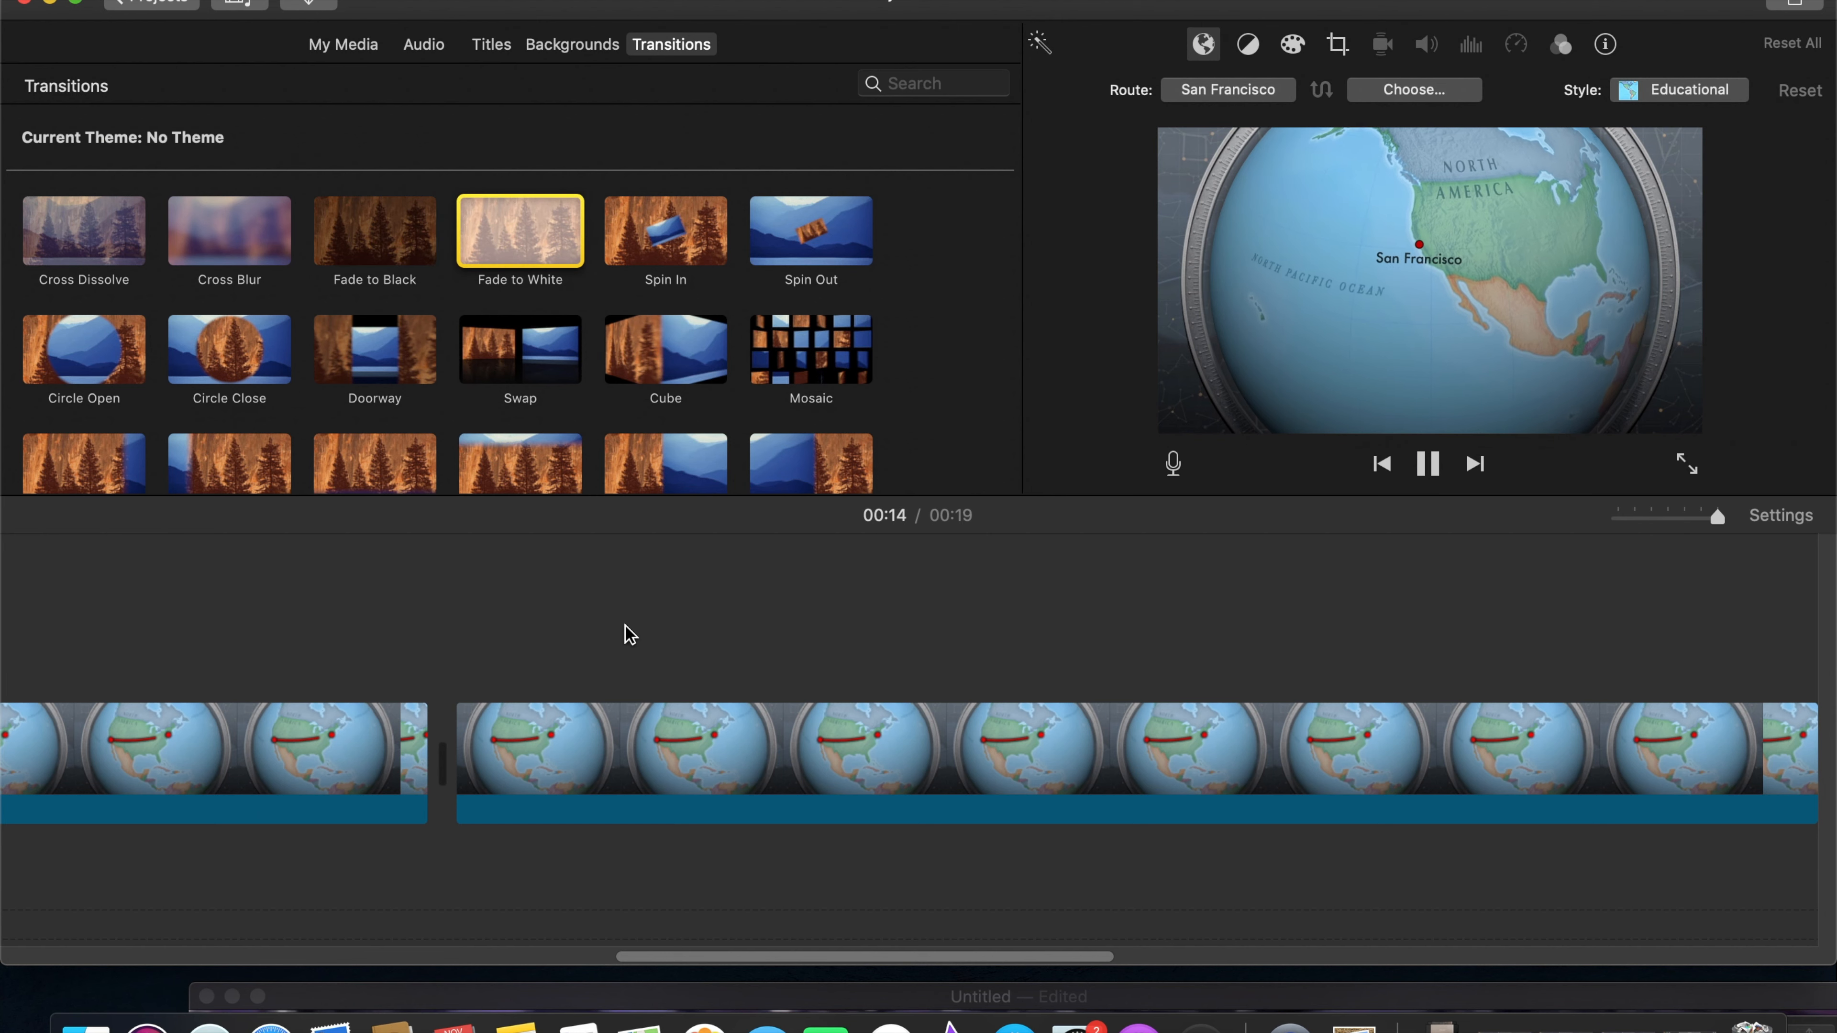
{"action": "left_click", "coordinate": [447, 773]}
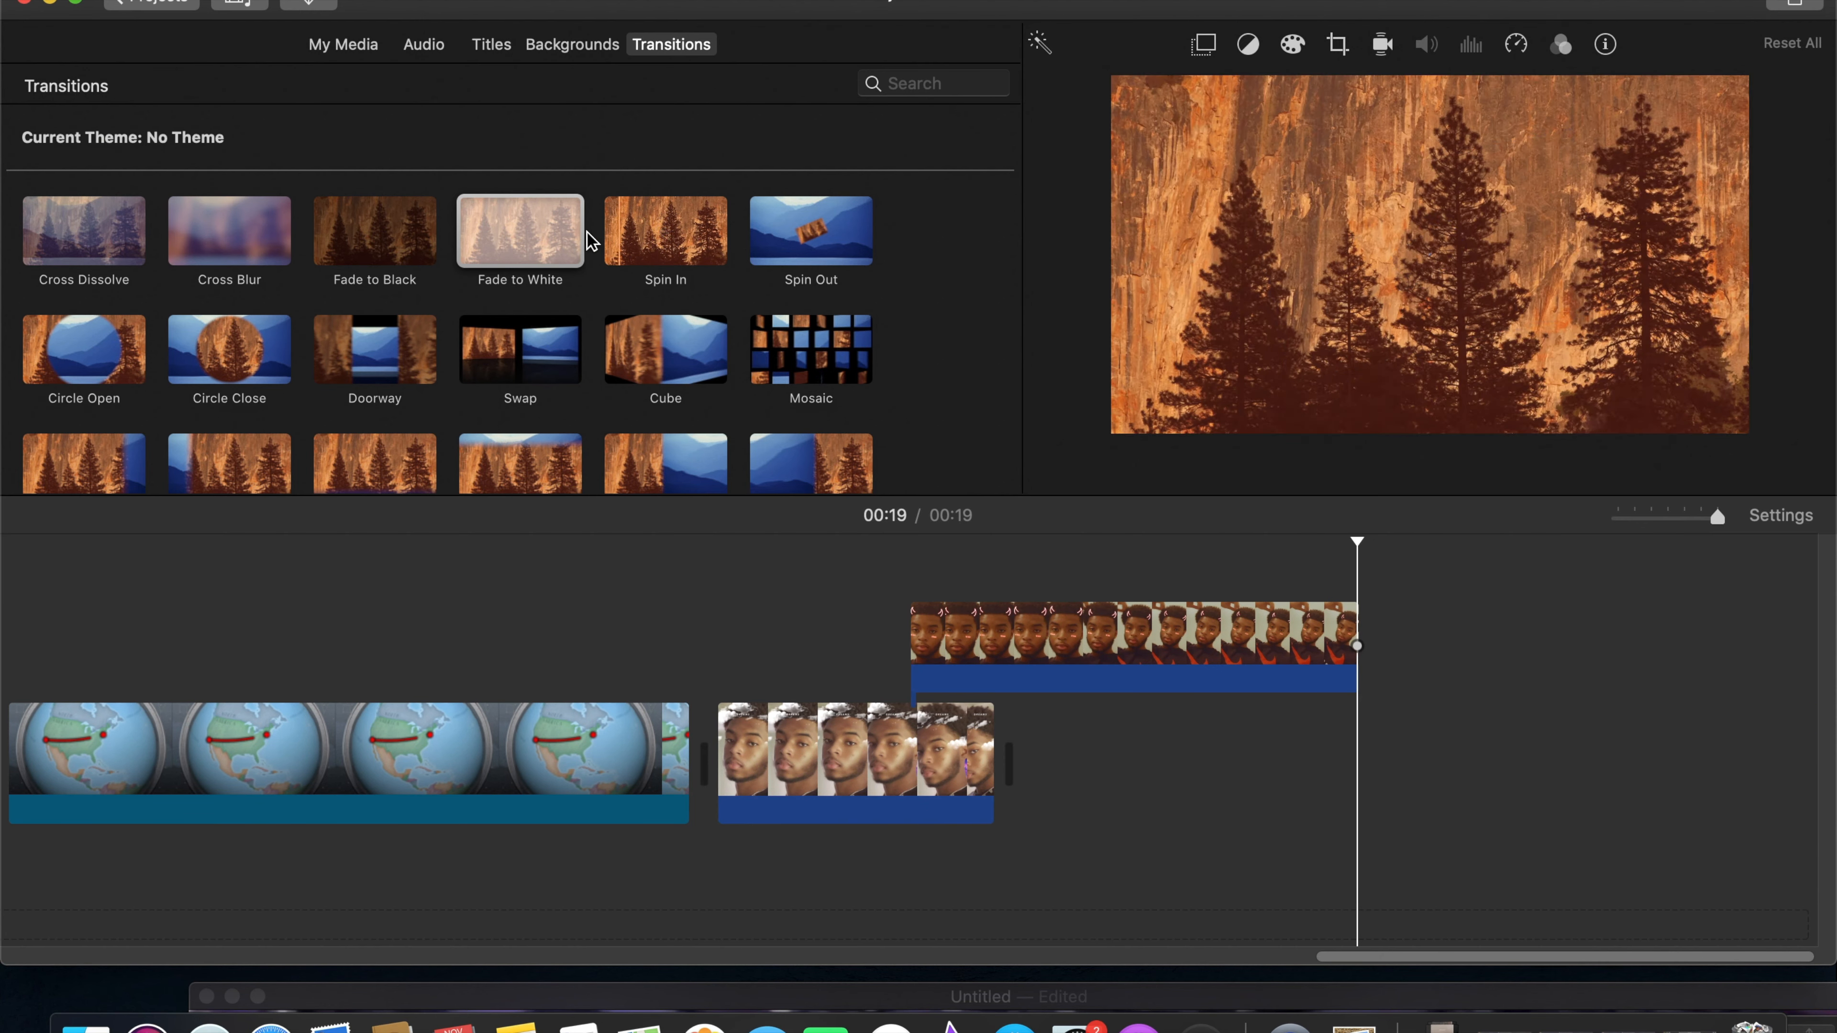
Close the movie editor window to return to the desktop.
{"action": "left_click", "coordinate": [24, 3]}
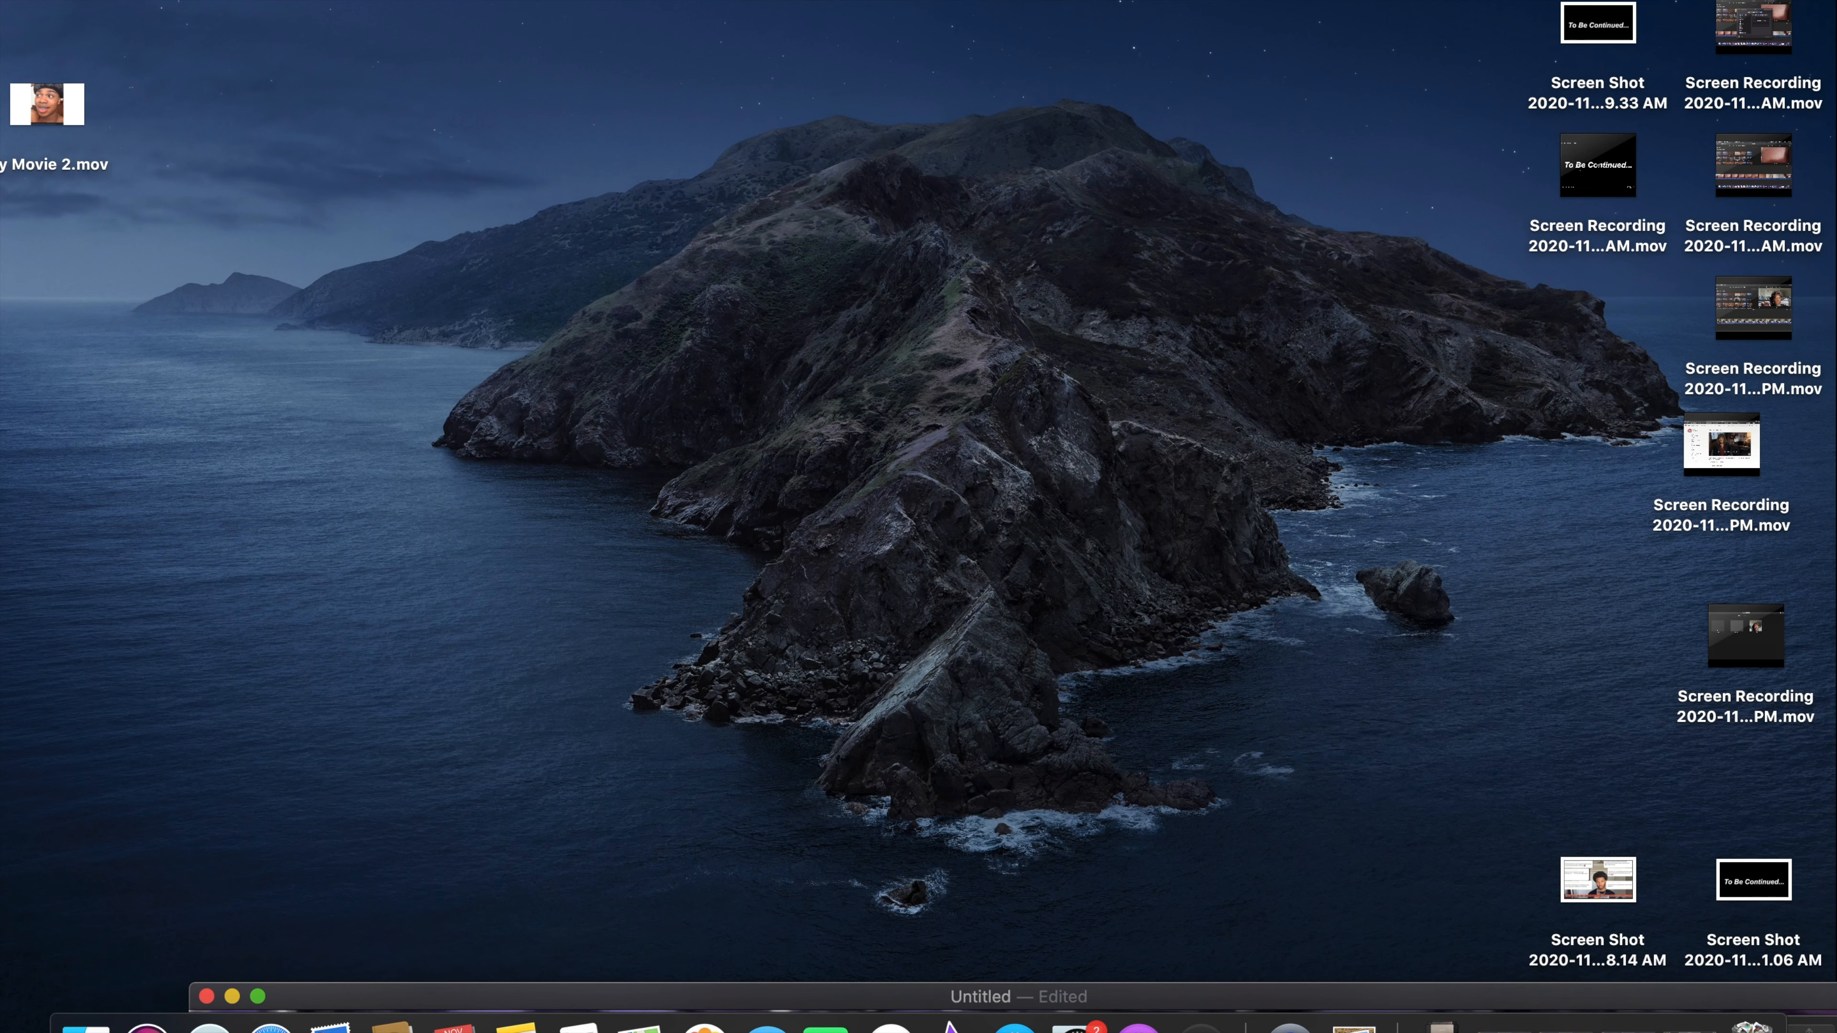
{"action": "left_click", "coordinate": [24, 1]}
{"action": "mouse_move", "coordinate": [108, 2]}
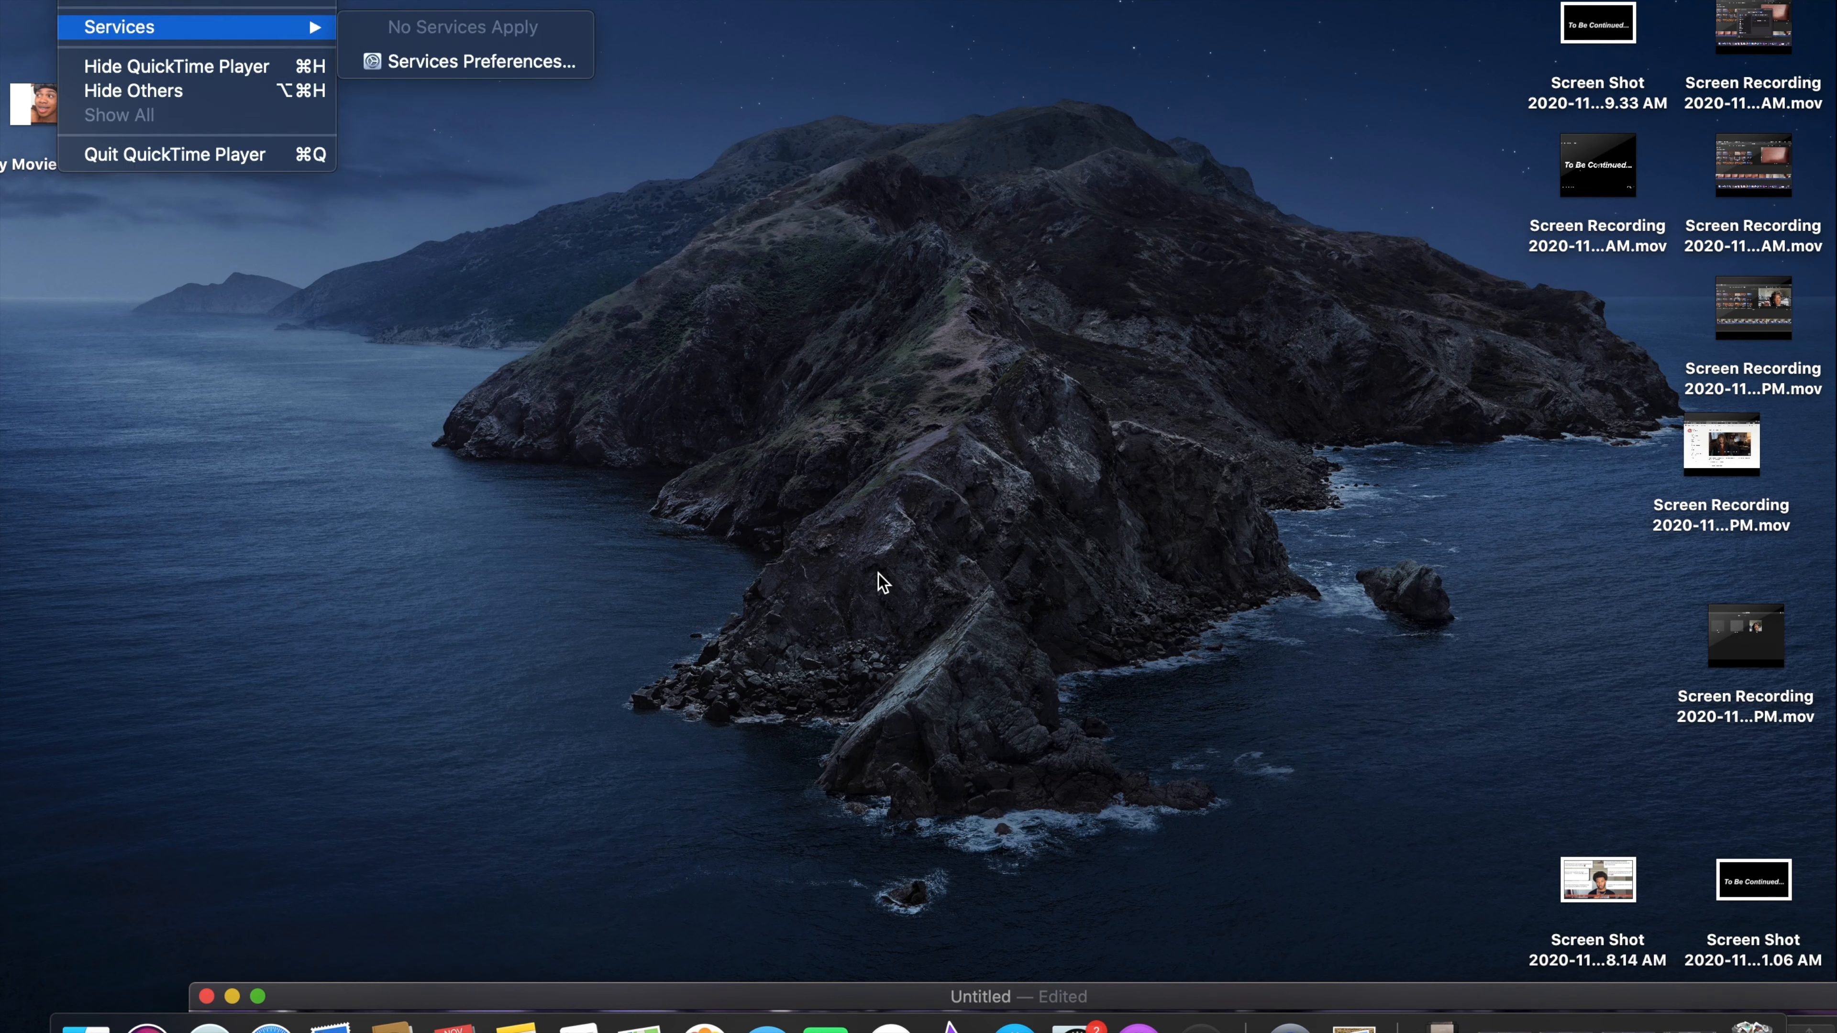
{"action": "left_click", "coordinate": [1356, 4]}
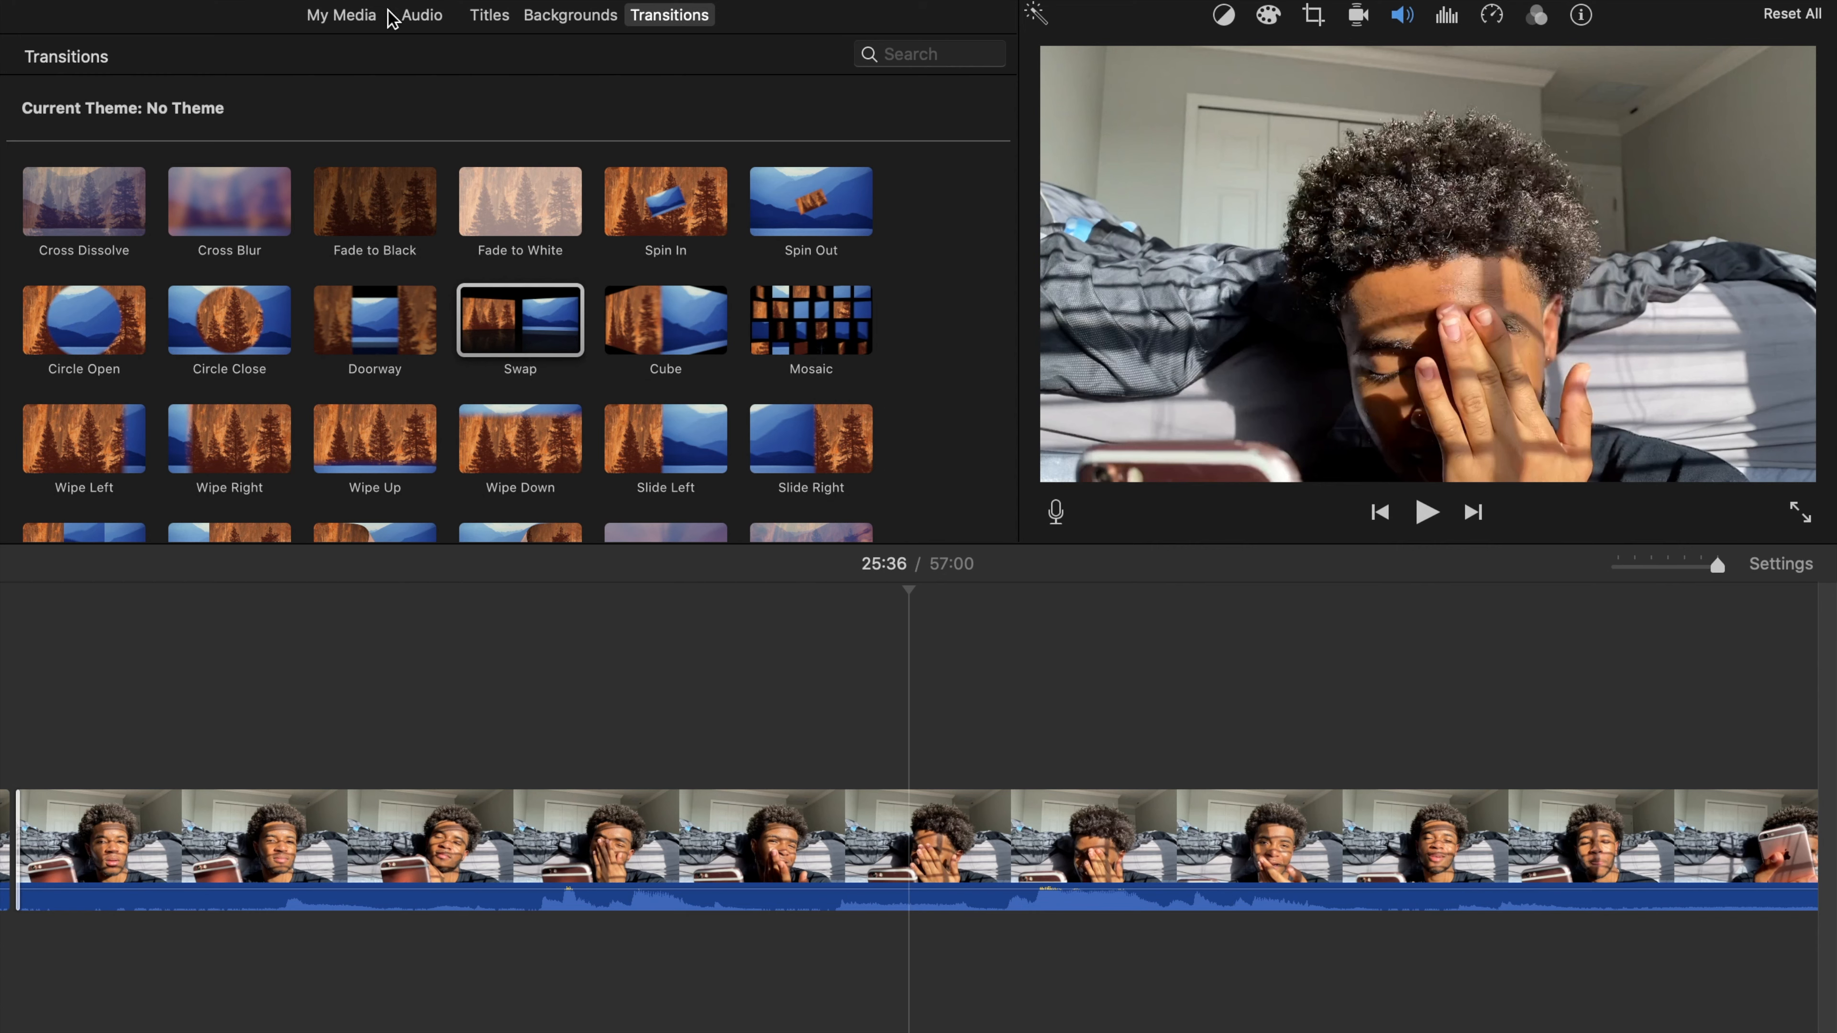
Show all photos in the media browser and insert the 14.5-second video at the cut near 25:36 in the timeline.
{"action": "left_click", "coordinate": [363, 21]}
{"action": "left_click", "coordinate": [358, 61]}
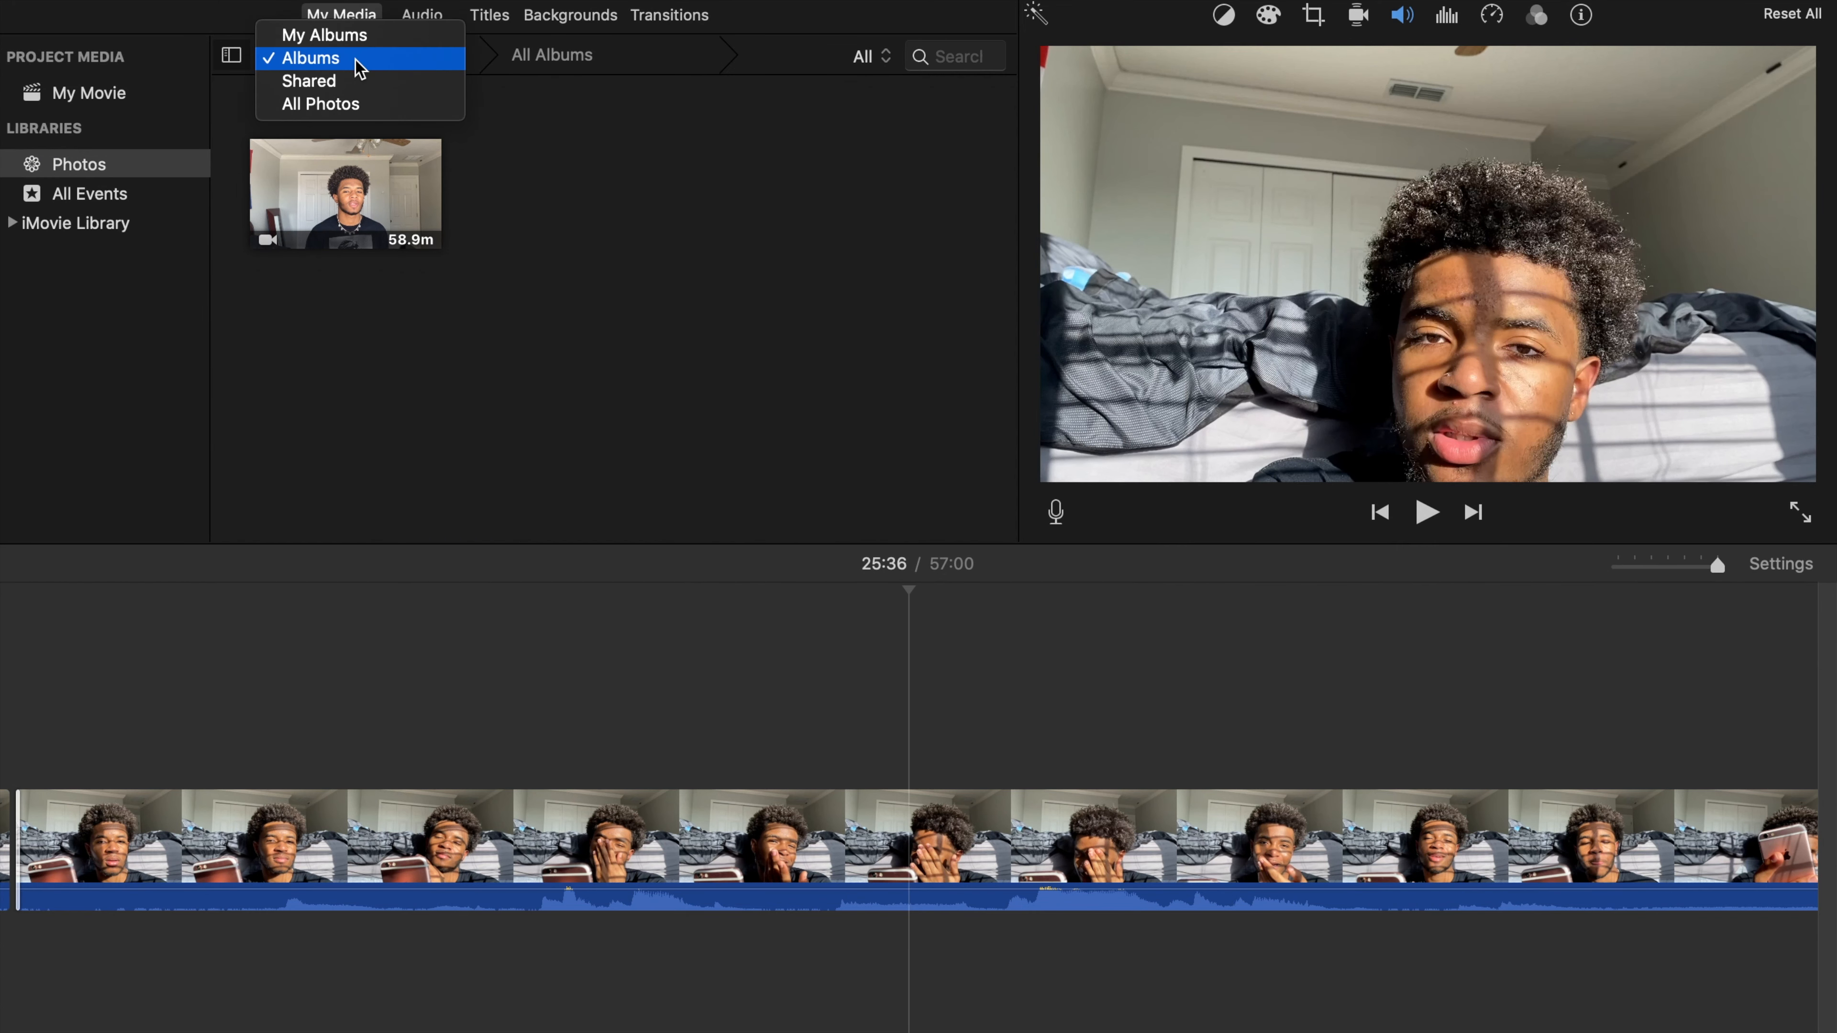
{"action": "left_click", "coordinate": [359, 103]}
{"action": "left_click_drag", "start_coordinate": [618, 192], "coordinate": [101, 846]}
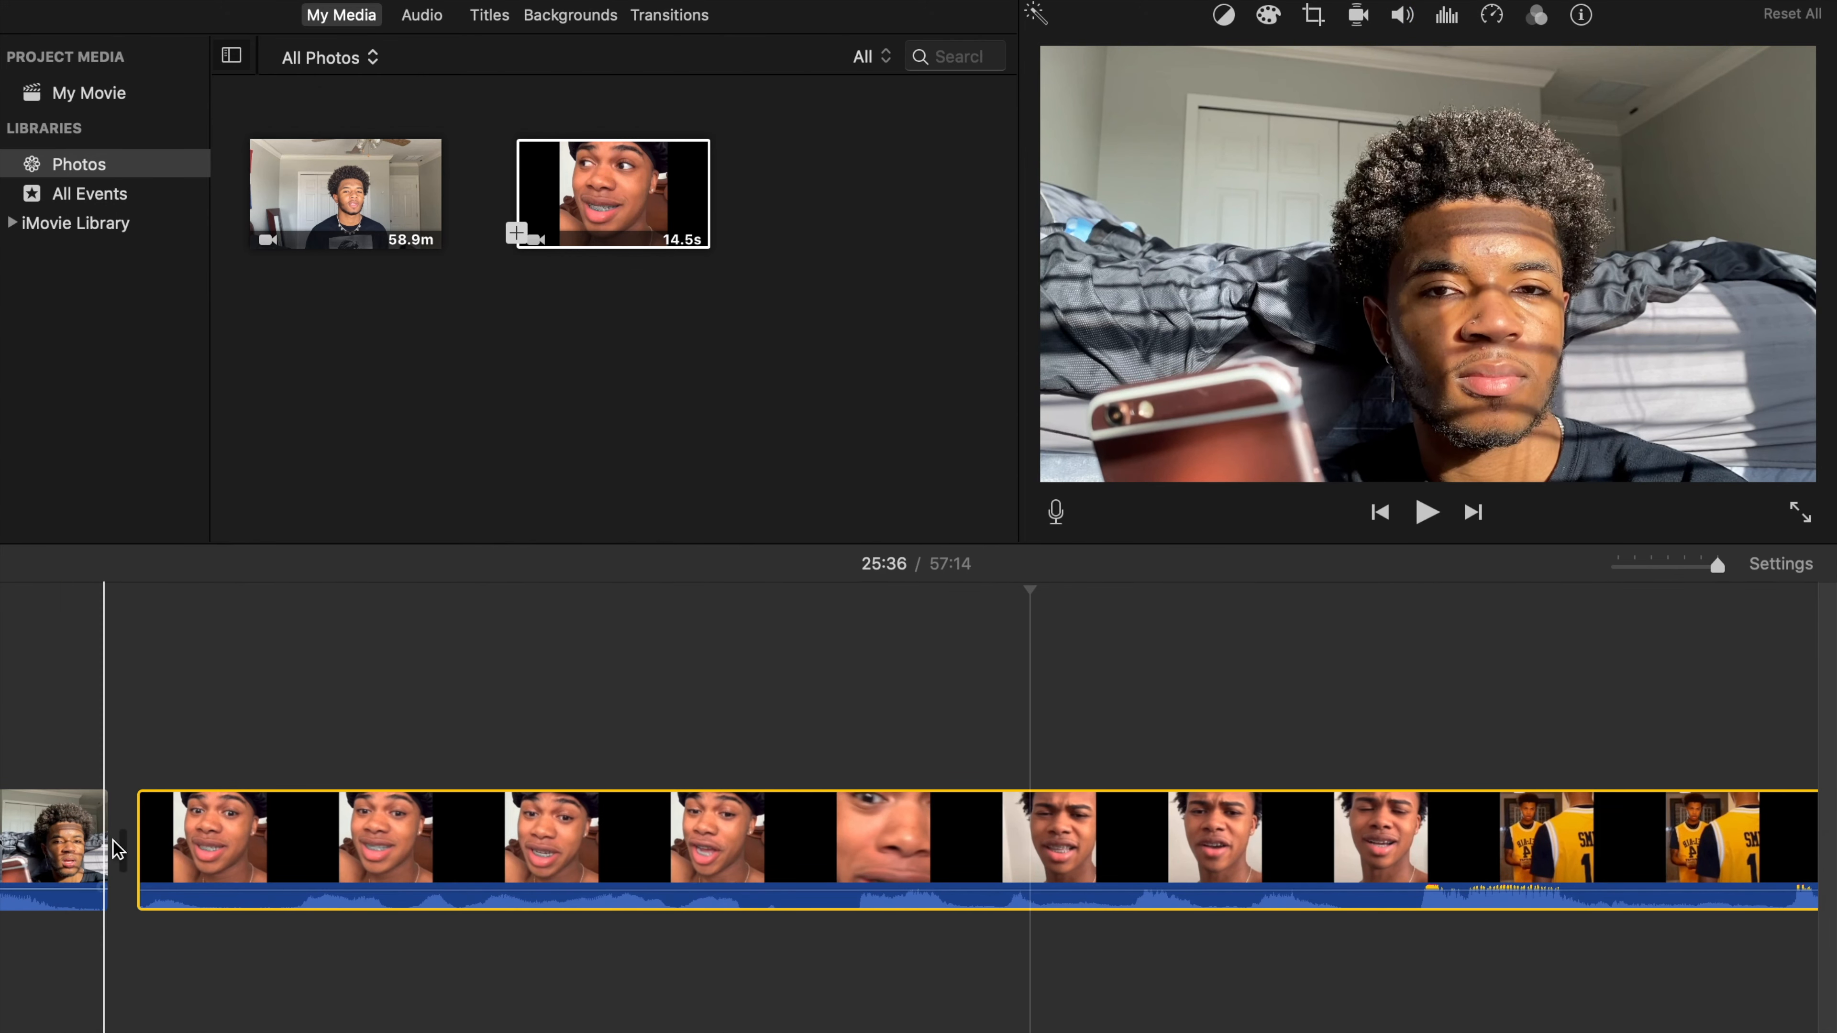
Select the original clip before the cut near 25:36, play through the inserted 14.5-second video, and clear the clip selection.
{"action": "left_click", "coordinate": [0, 833]}
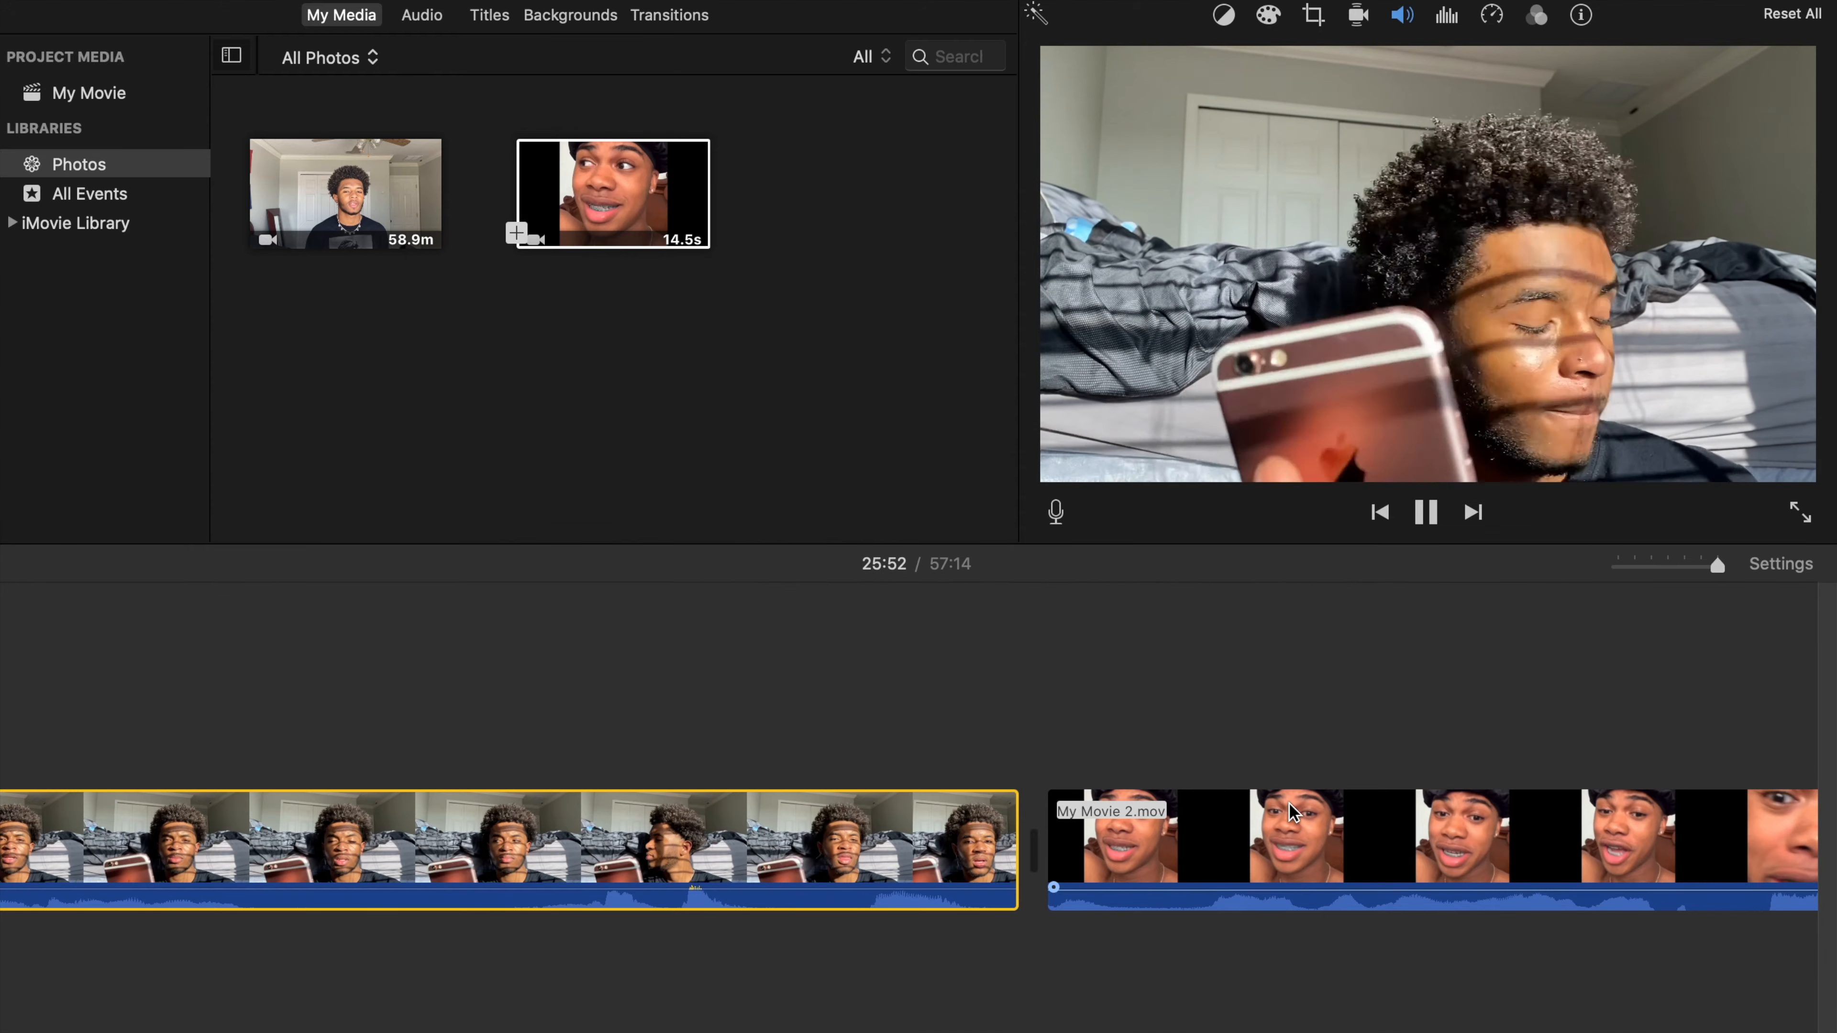
{"action": "left_click", "coordinate": [1512, 778]}
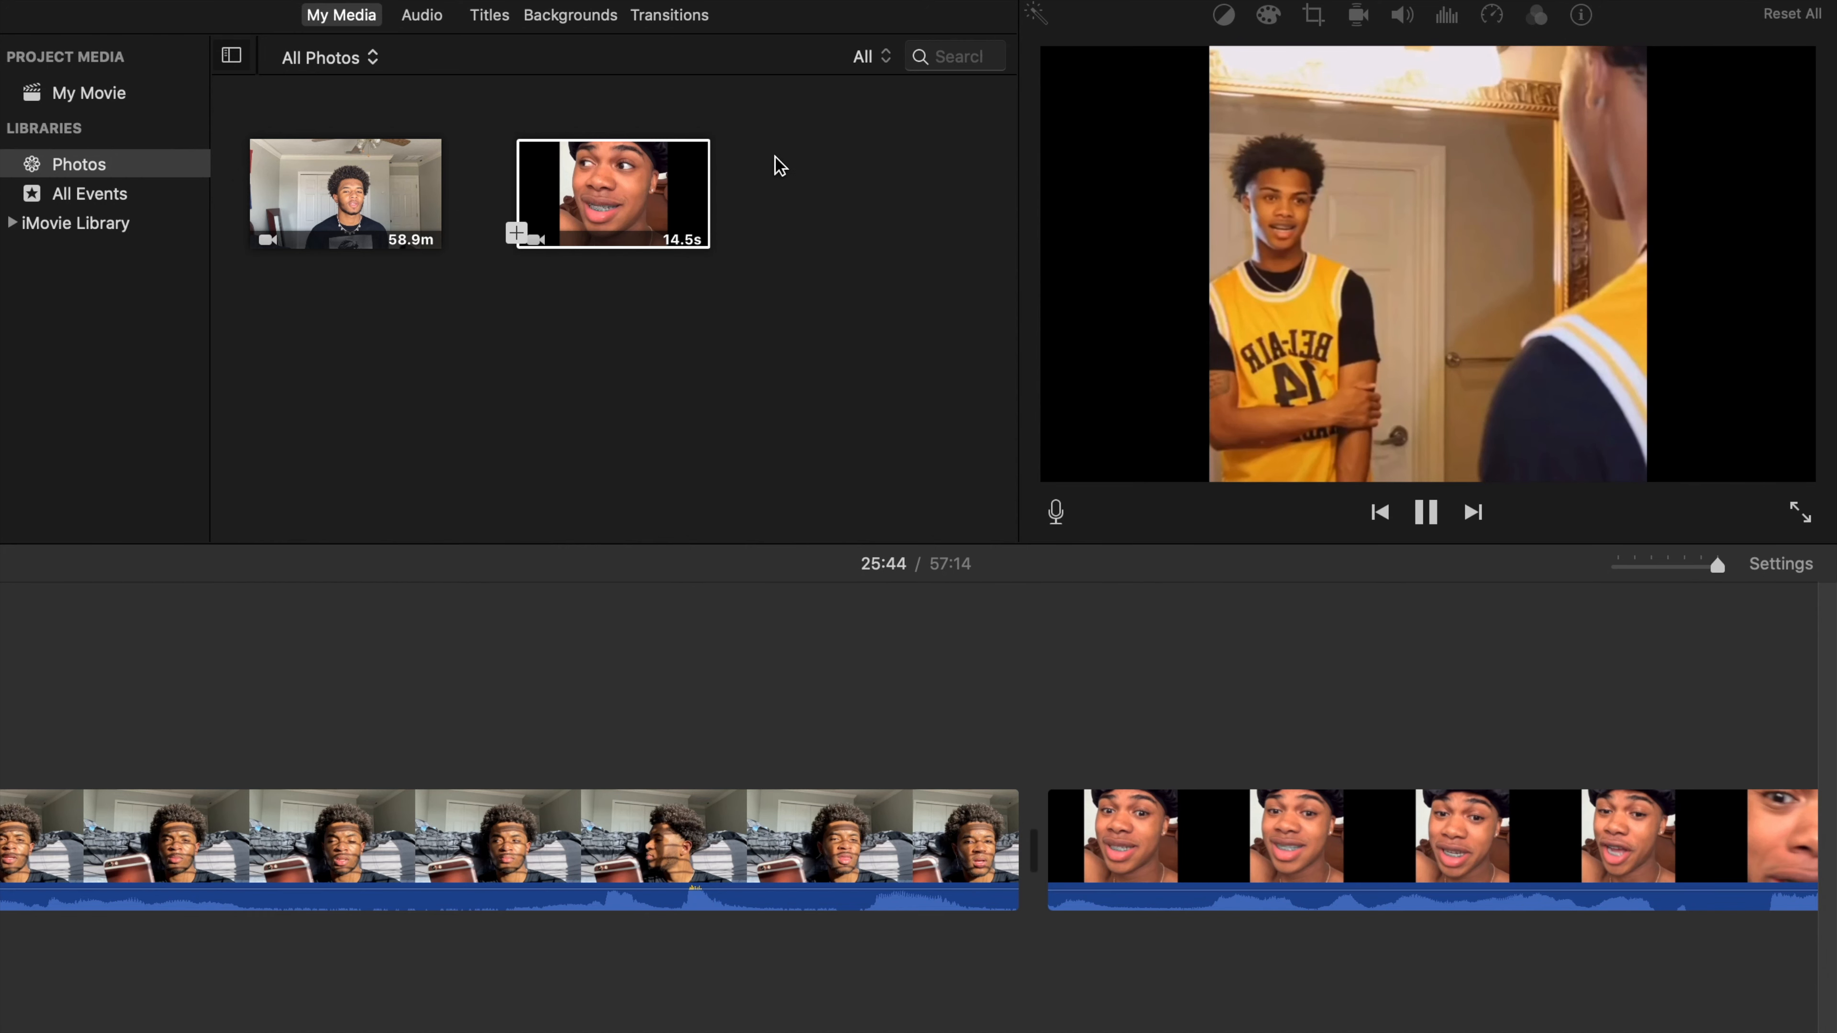
Select the inserted video in the timeline and step the playhead backward frame by frame to 25:40.
{"action": "left_click", "coordinate": [752, 871]}
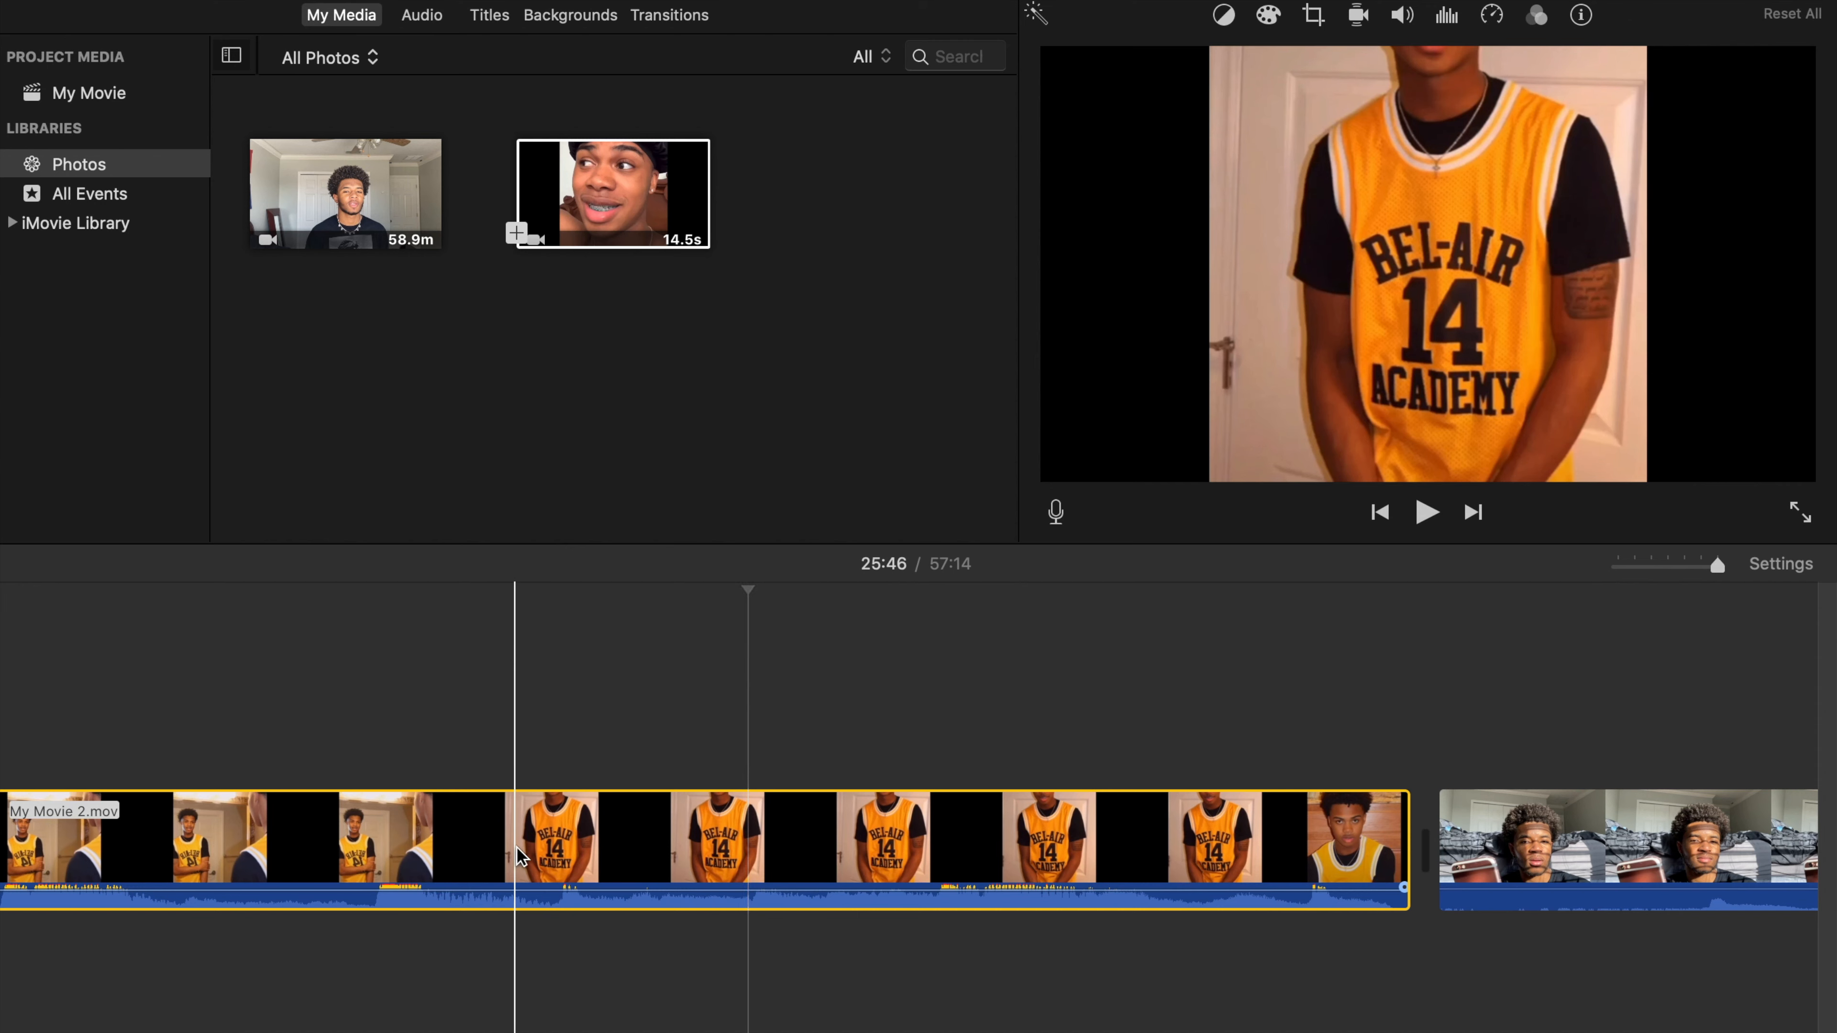
{"action": "key", "text": "Left"}
{"action": "key", "text": "Left"}
{"action": "key", "text": "Left"}
{"action": "key", "text": "Left"}
{"action": "key", "text": "Left"}
{"action": "key", "text": "Left"}
{"action": "key", "text": "Left"}
{"action": "key", "text": "Left"}
{"action": "key", "text": "Left"}
{"action": "key", "text": "Left"}
{"action": "key", "text": "Left"}
{"action": "key", "text": "Left"}
{"action": "key", "text": "Left"}
{"action": "key", "text": "Left"}
{"action": "key", "text": "Left"}
{"action": "key", "text": "Left"}
{"action": "key", "text": "Left"}
{"action": "key", "text": "Left"}
{"action": "key", "text": "Left"}
{"action": "key", "text": "Left"}
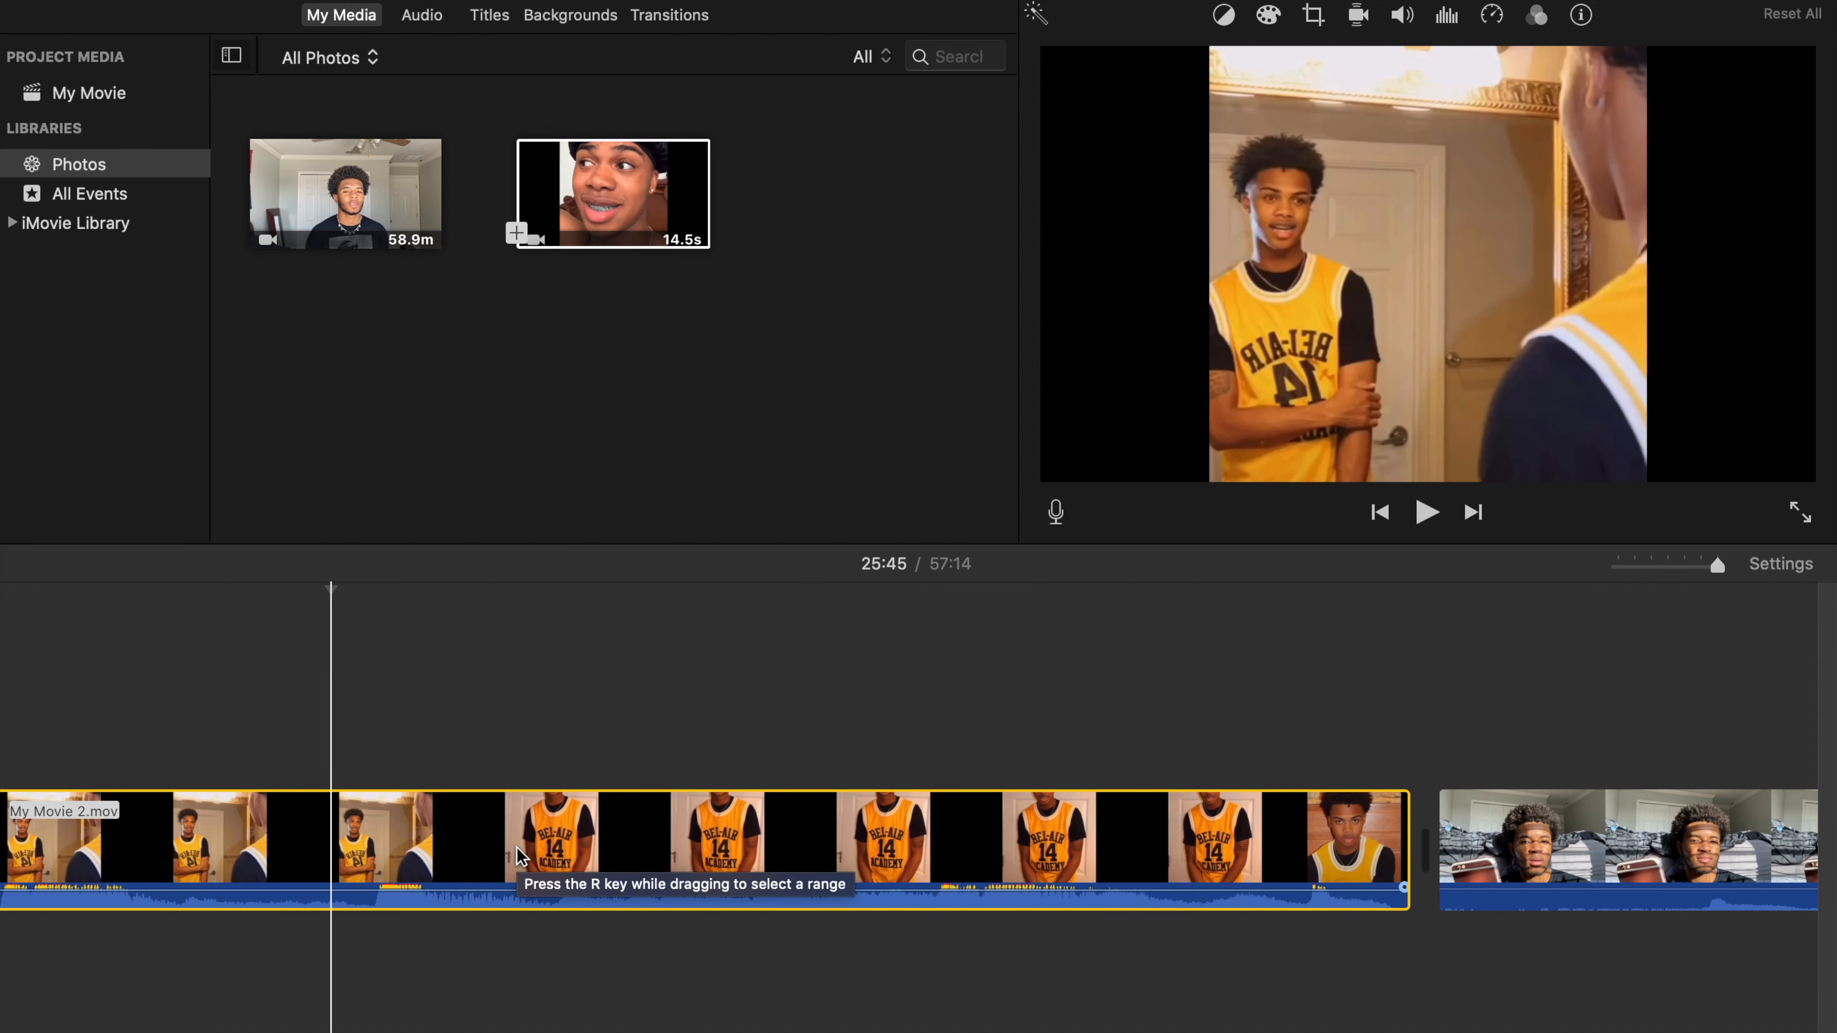
{"action": "key", "text": "Left"}
{"action": "key", "text": "Left"}
{"action": "key", "text": "Left"}
{"action": "key", "text": "Left"}
{"action": "key", "text": "Left"}
{"action": "key", "text": "Left"}
{"action": "key", "text": "Left"}
{"action": "key", "text": "Left"}
{"action": "key", "text": "Left"}
{"action": "key", "text": "Left"}
{"action": "key", "text": "Left"}
{"action": "key", "text": "Left"}
{"action": "key", "text": "Left"}
{"action": "key", "text": "Left"}
{"action": "key", "text": "Left"}
{"action": "key", "text": "Left"}
{"action": "key", "text": "Left"}
{"action": "key", "text": "Left"}
{"action": "key", "text": "Left"}
{"action": "key", "text": "Left"}
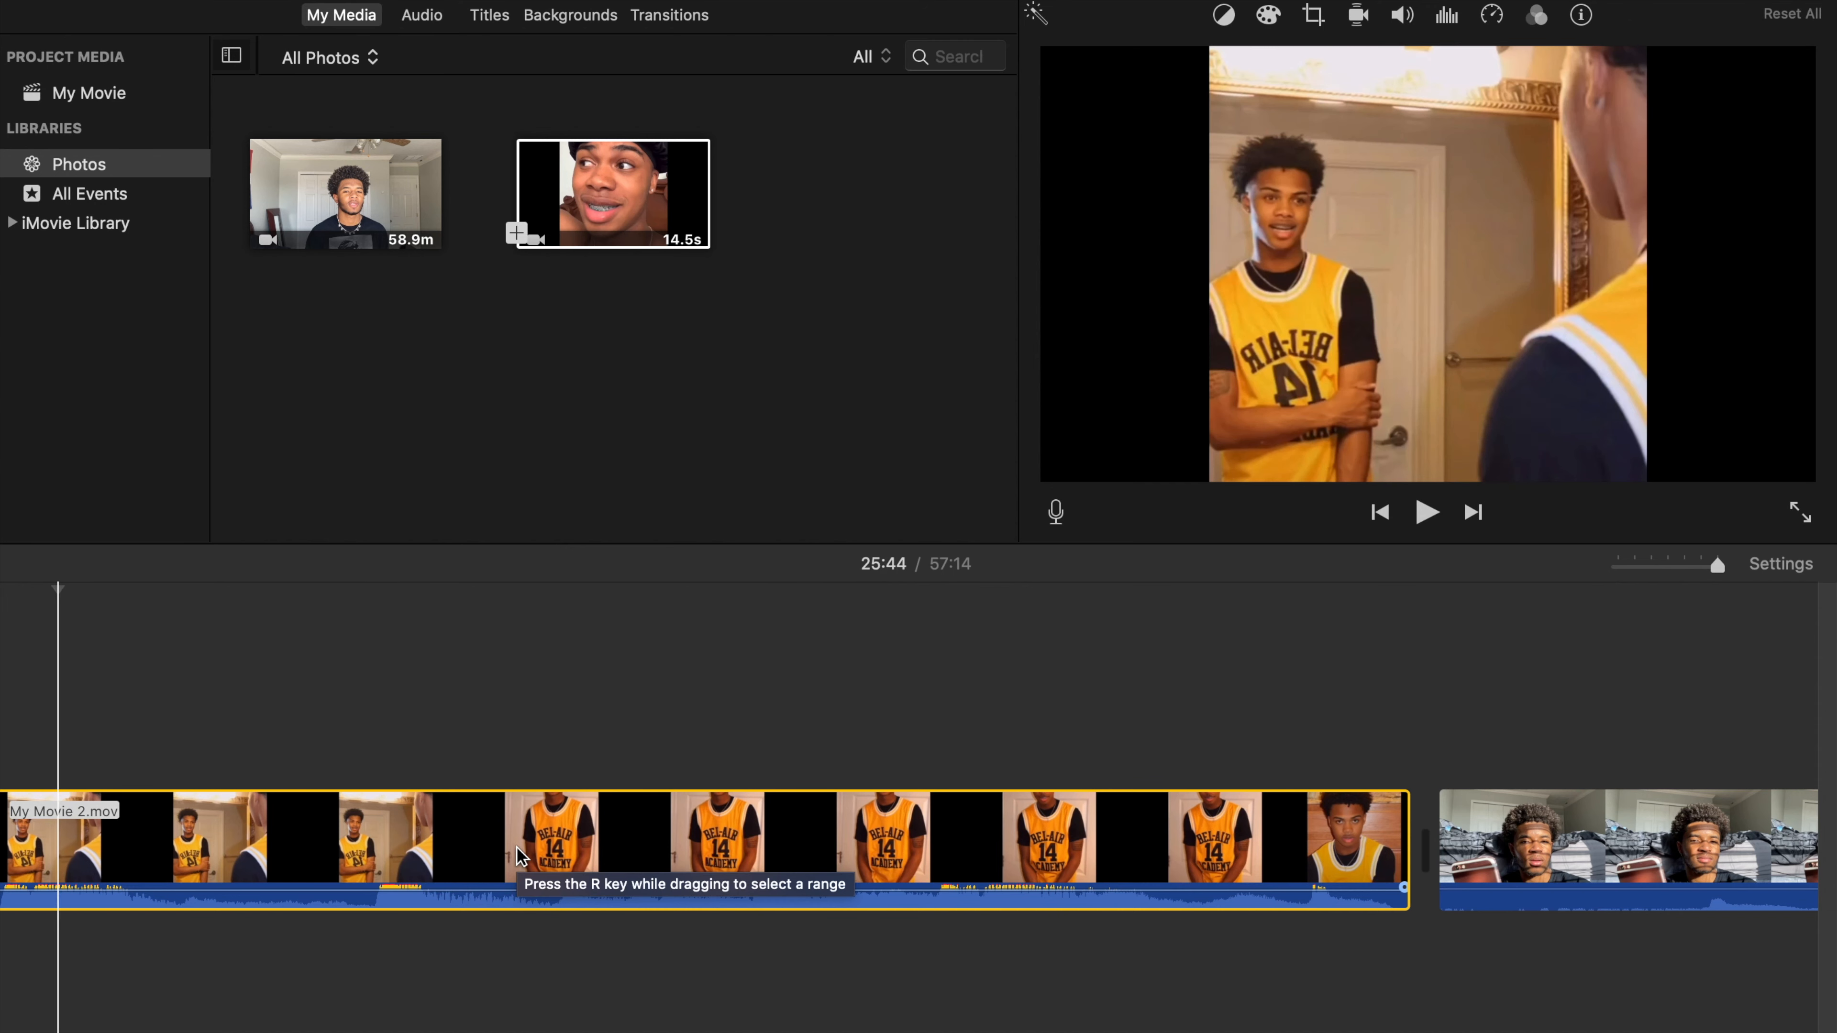
{"action": "key", "text": "Left"}
{"action": "key", "text": "Left"}
{"action": "key", "text": "Left"}
{"action": "key", "text": "Left"}
{"action": "key", "text": "Left"}
{"action": "key", "text": "Left"}
{"action": "key", "text": "Left"}
{"action": "key", "text": "Left"}
{"action": "key", "text": "Left"}
{"action": "key", "text": "Left"}
{"action": "key", "text": "Left"}
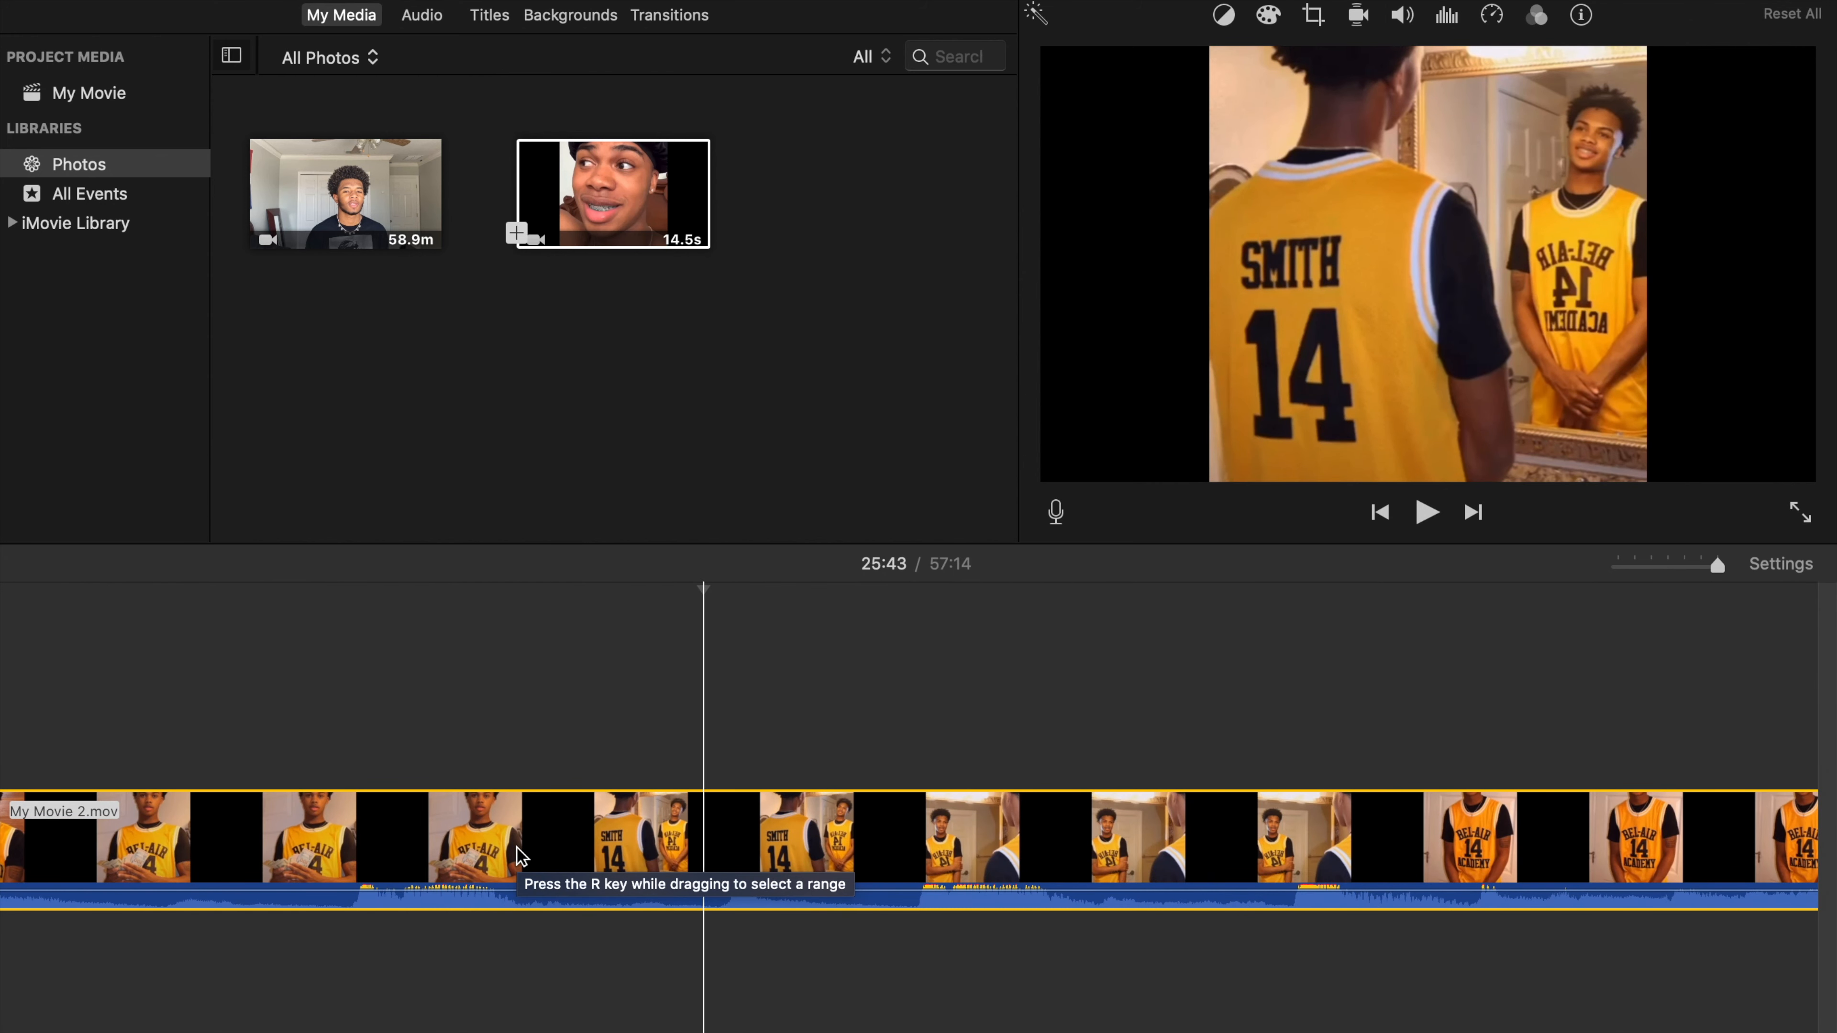
{"action": "key", "text": "Left"}
{"action": "key", "text": "Left"}
{"action": "key", "text": "Left"}
{"action": "key", "text": "Left"}
{"action": "key", "text": "Left"}
{"action": "key", "text": "Left"}
{"action": "key", "text": "Left"}
{"action": "key", "text": "Left"}
{"action": "key", "text": "Left"}
{"action": "key", "text": "Left"}
{"action": "key", "text": "Left"}
{"action": "key", "text": "Left"}
{"action": "key", "text": "Left"}
{"action": "key", "text": "Left"}
{"action": "key", "text": "Left"}
{"action": "key", "text": "Left"}
{"action": "key", "text": "Left"}
{"action": "key", "text": "Left"}
{"action": "key", "text": "Left"}
{"action": "key", "text": "Left"}
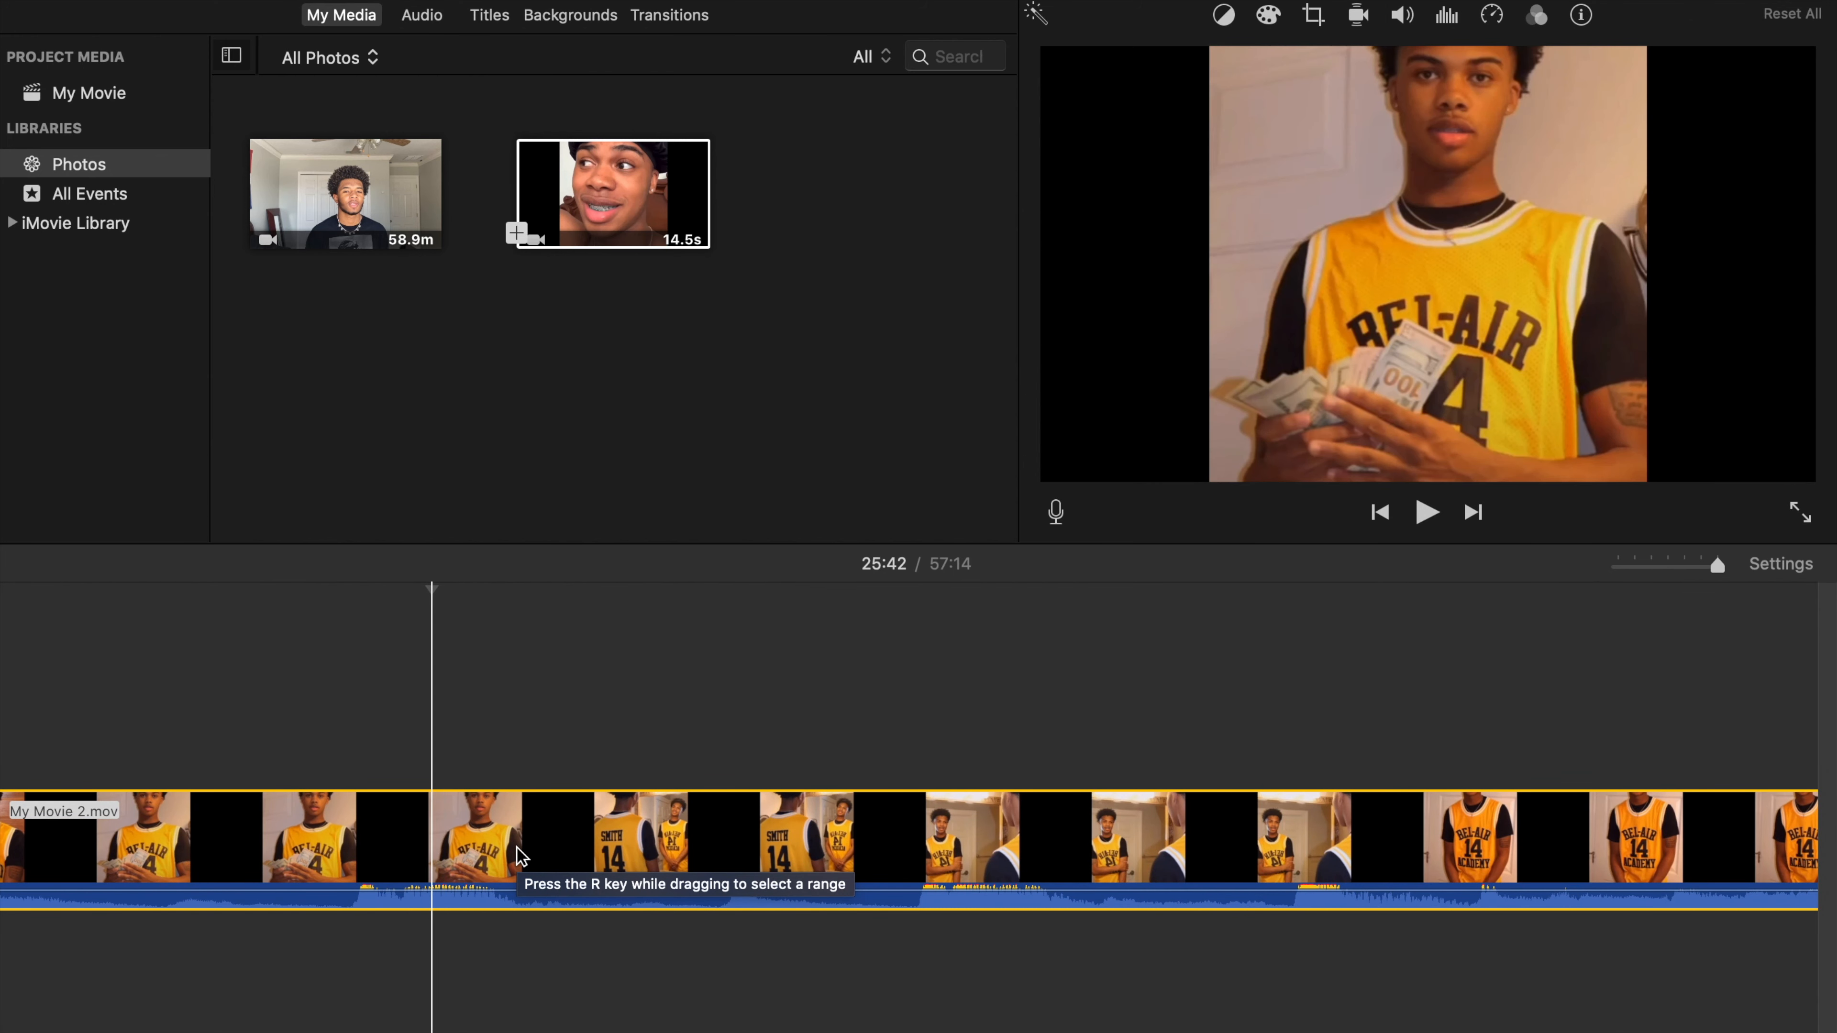
{"action": "key", "text": "Left"}
{"action": "key", "text": "Left"}
{"action": "key", "text": "Left"}
{"action": "key", "text": "Left"}
{"action": "key", "text": "Left"}
{"action": "key", "text": "Left"}
{"action": "key", "text": "Left"}
{"action": "key", "text": "Left"}
{"action": "key", "text": "Left"}
{"action": "key", "text": "Left"}
{"action": "key", "text": "Left"}
{"action": "key", "text": "Left"}
{"action": "key", "text": "Left"}
{"action": "key", "text": "Left"}
{"action": "key", "text": "Left"}
{"action": "key", "text": "Left"}
{"action": "key", "text": "Left"}
{"action": "key", "text": "Left"}
{"action": "key", "text": "Left"}
{"action": "key", "text": "Left"}
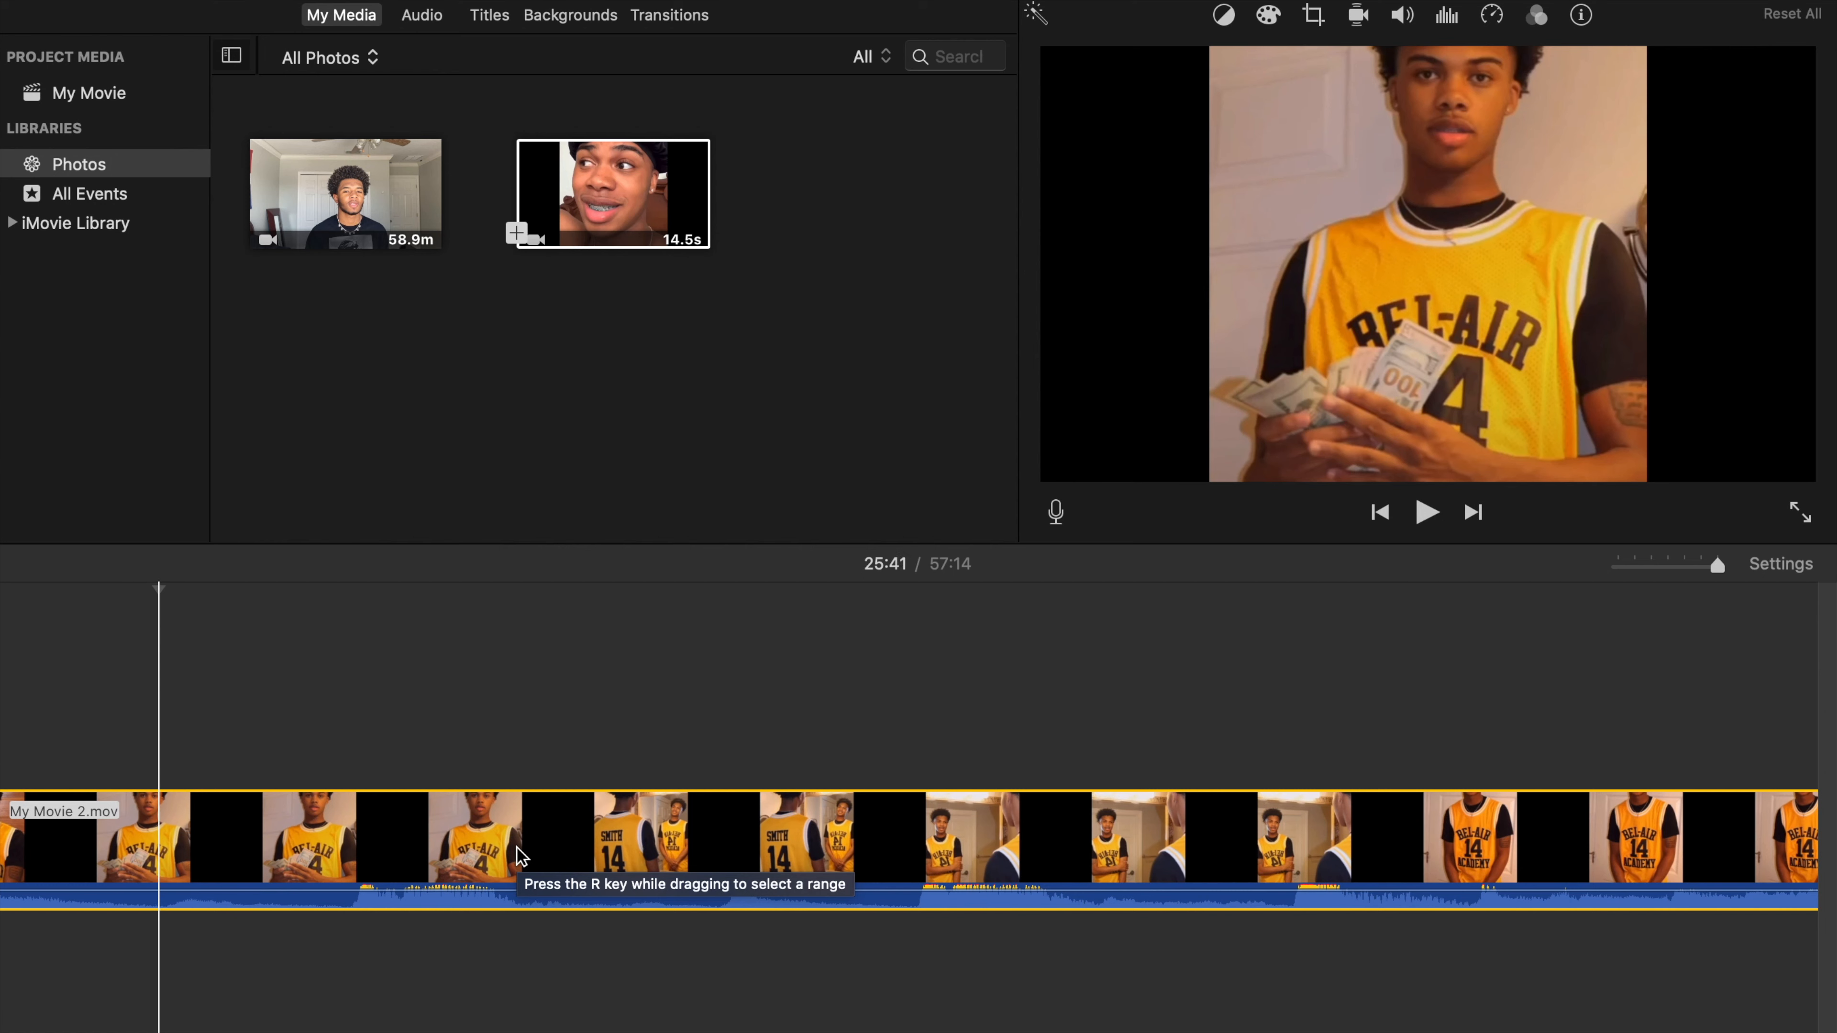
{"action": "key", "text": "Left"}
{"action": "key", "text": "Left"}
{"action": "key", "text": "Left"}
{"action": "key", "text": "Left"}
{"action": "key", "text": "Left"}
{"action": "key", "text": "Left"}
{"action": "key", "text": "Left"}
{"action": "key", "text": "Left"}
{"action": "key", "text": "Left"}
{"action": "key", "text": "Left"}
{"action": "key", "text": "Left"}
{"action": "key", "text": "Left"}
{"action": "key", "text": "Left"}
{"action": "key", "text": "Left"}
{"action": "key", "text": "Left"}
{"action": "key", "text": "Left"}
{"action": "key", "text": "Left"}
{"action": "key", "text": "Left"}
{"action": "key", "text": "Left"}
{"action": "key", "text": "Left"}
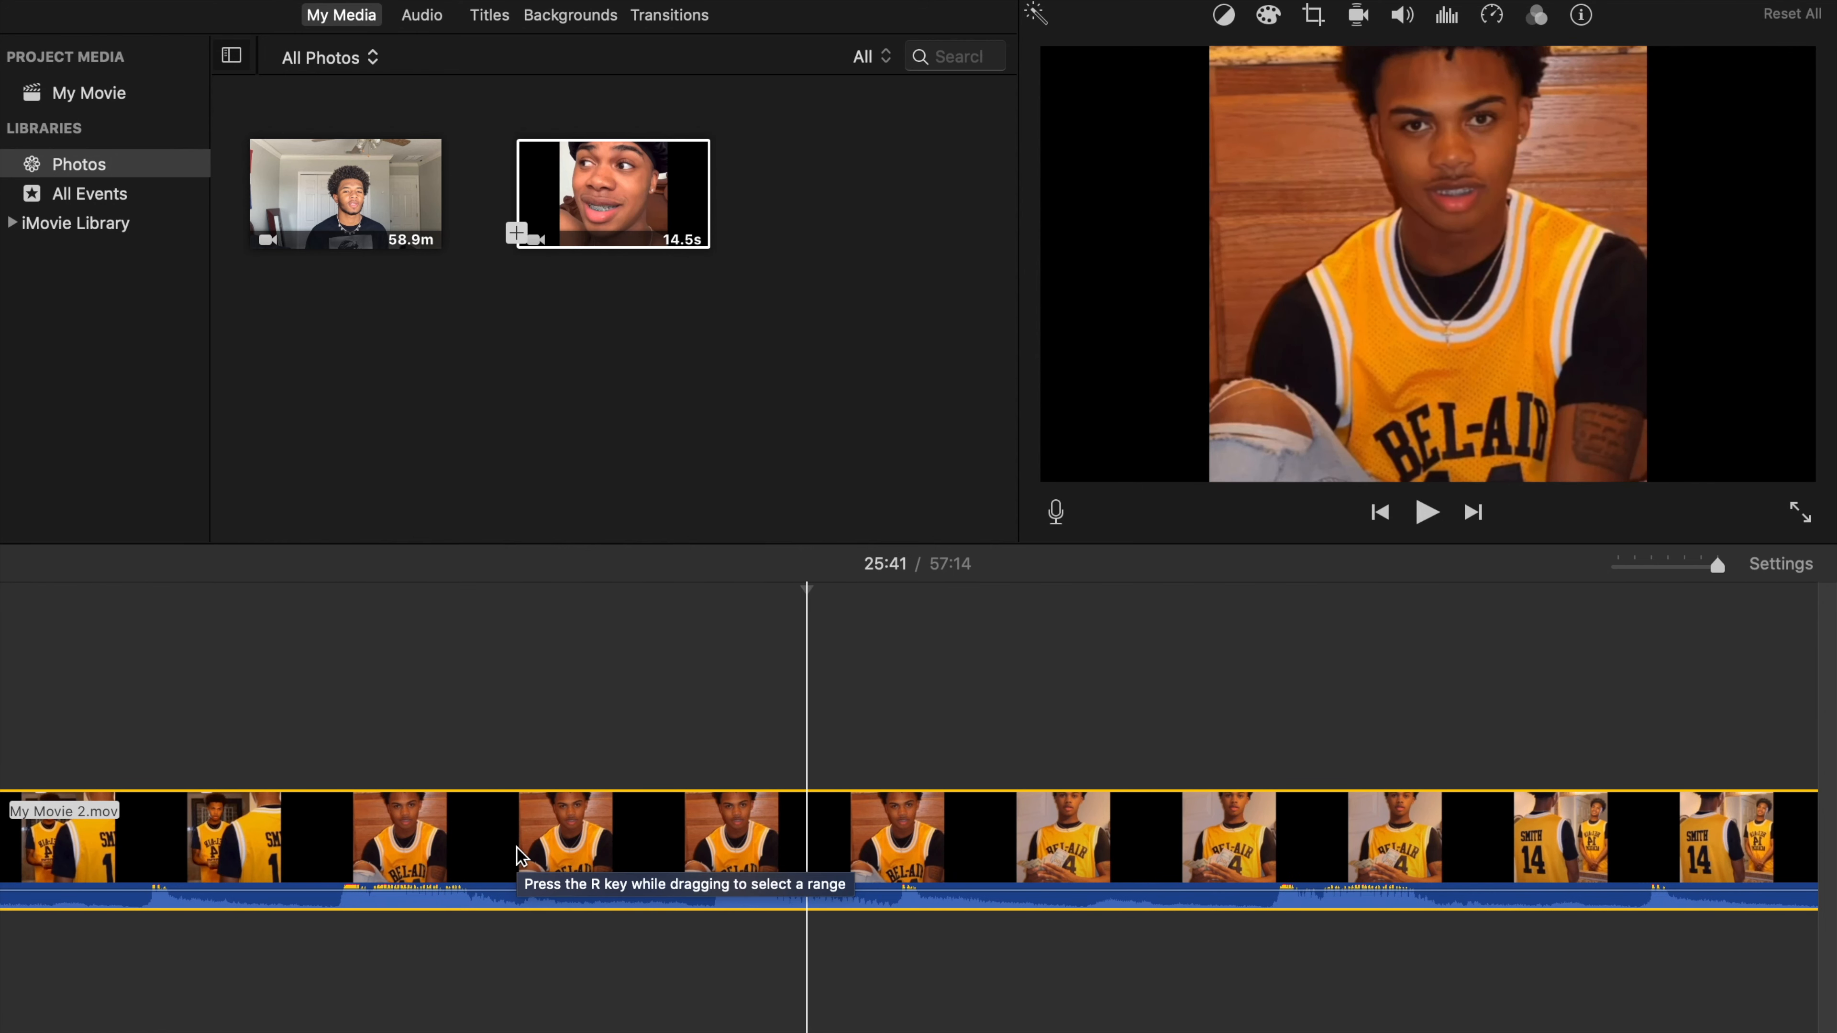
{"action": "key", "text": "Left"}
{"action": "key", "text": "Left"}
{"action": "key", "text": "Left"}
{"action": "key", "text": "Left"}
{"action": "key", "text": "Left"}
{"action": "key", "text": "Left"}
{"action": "key", "text": "Left"}
{"action": "key", "text": "Left"}
{"action": "key", "text": "Left"}
{"action": "key", "text": "Left"}
{"action": "key", "text": "Left"}
{"action": "key", "text": "Left"}
{"action": "key", "text": "Left"}
{"action": "key", "text": "Left"}
{"action": "key", "text": "Left"}
{"action": "key", "text": "Left"}
{"action": "key", "text": "Left"}
{"action": "key", "text": "Left"}
{"action": "key", "text": "Left"}
{"action": "key", "text": "Left"}
{"action": "key", "text": "Left"}
{"action": "key", "text": "Left"}
{"action": "key", "text": "Left"}
{"action": "key", "text": "Left"}
{"action": "key", "text": "Left"}
{"action": "key", "text": "Left"}
{"action": "key", "text": "Left"}
{"action": "key", "text": "Left"}
{"action": "key", "text": "Left"}
{"action": "key", "text": "Left"}
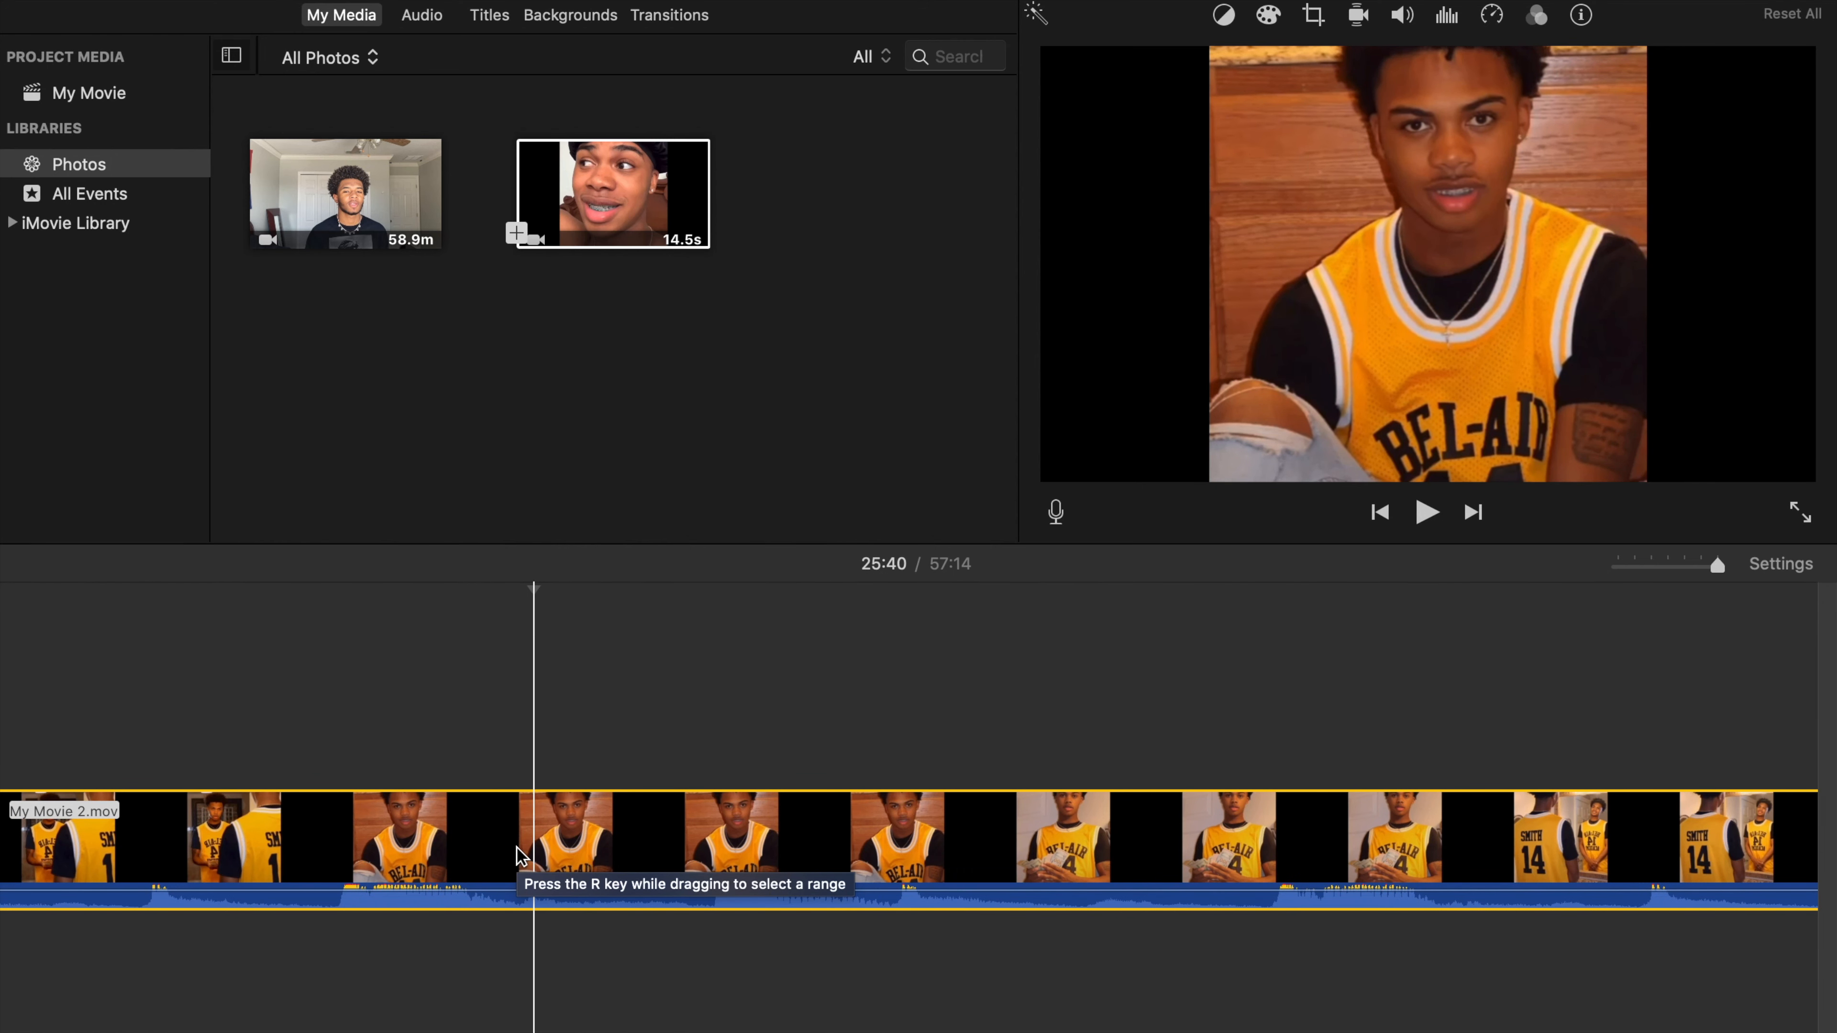
Step the playhead backward frame by frame through the inserted video from 25:40 to 25:36.
{"action": "key", "text": "Left"}
{"action": "key", "text": "Left"}
{"action": "key", "text": "Left"}
{"action": "key", "text": "Left"}
{"action": "key", "text": "Left"}
{"action": "key", "text": "Left"}
{"action": "key", "text": "Left"}
{"action": "key", "text": "Left"}
{"action": "key", "text": "Left"}
{"action": "key", "text": "Left"}
{"action": "key", "text": "Left"}
{"action": "key", "text": "Left"}
{"action": "key", "text": "Left"}
{"action": "key", "text": "Left"}
{"action": "key", "text": "Left"}
{"action": "key", "text": "Left"}
{"action": "key", "text": "Left"}
{"action": "key", "text": "Left"}
{"action": "key", "text": "Left"}
{"action": "key", "text": "Left"}
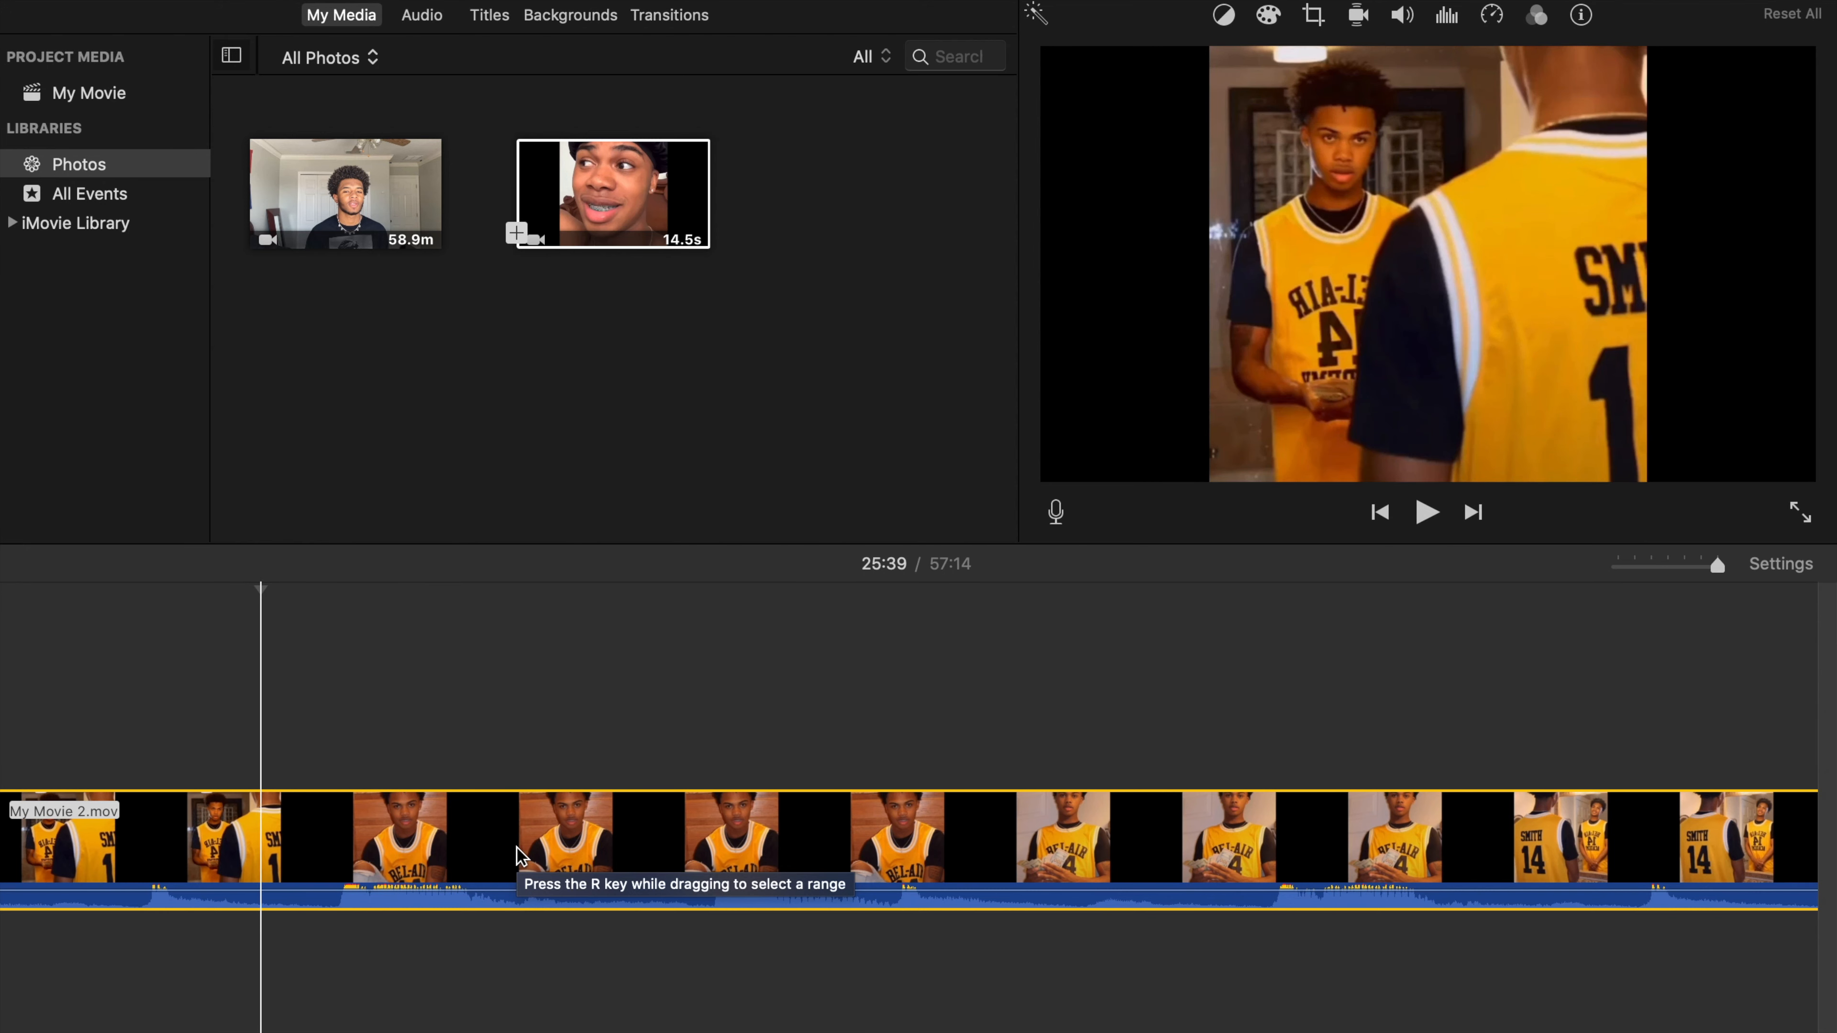
{"action": "key", "text": "Left"}
{"action": "key", "text": "Left"}
{"action": "key", "text": "Left"}
{"action": "key", "text": "Left"}
{"action": "key", "text": "Left"}
{"action": "key", "text": "Left"}
{"action": "key", "text": "Left"}
{"action": "key", "text": "Left"}
{"action": "key", "text": "Left"}
{"action": "key", "text": "Left"}
{"action": "key", "text": "Left"}
{"action": "key", "text": "Left"}
{"action": "key", "text": "Left"}
{"action": "key", "text": "Left"}
{"action": "key", "text": "Left"}
{"action": "key", "text": "Left"}
{"action": "key", "text": "Left"}
{"action": "key", "text": "Left"}
{"action": "key", "text": "Left"}
{"action": "key", "text": "Left"}
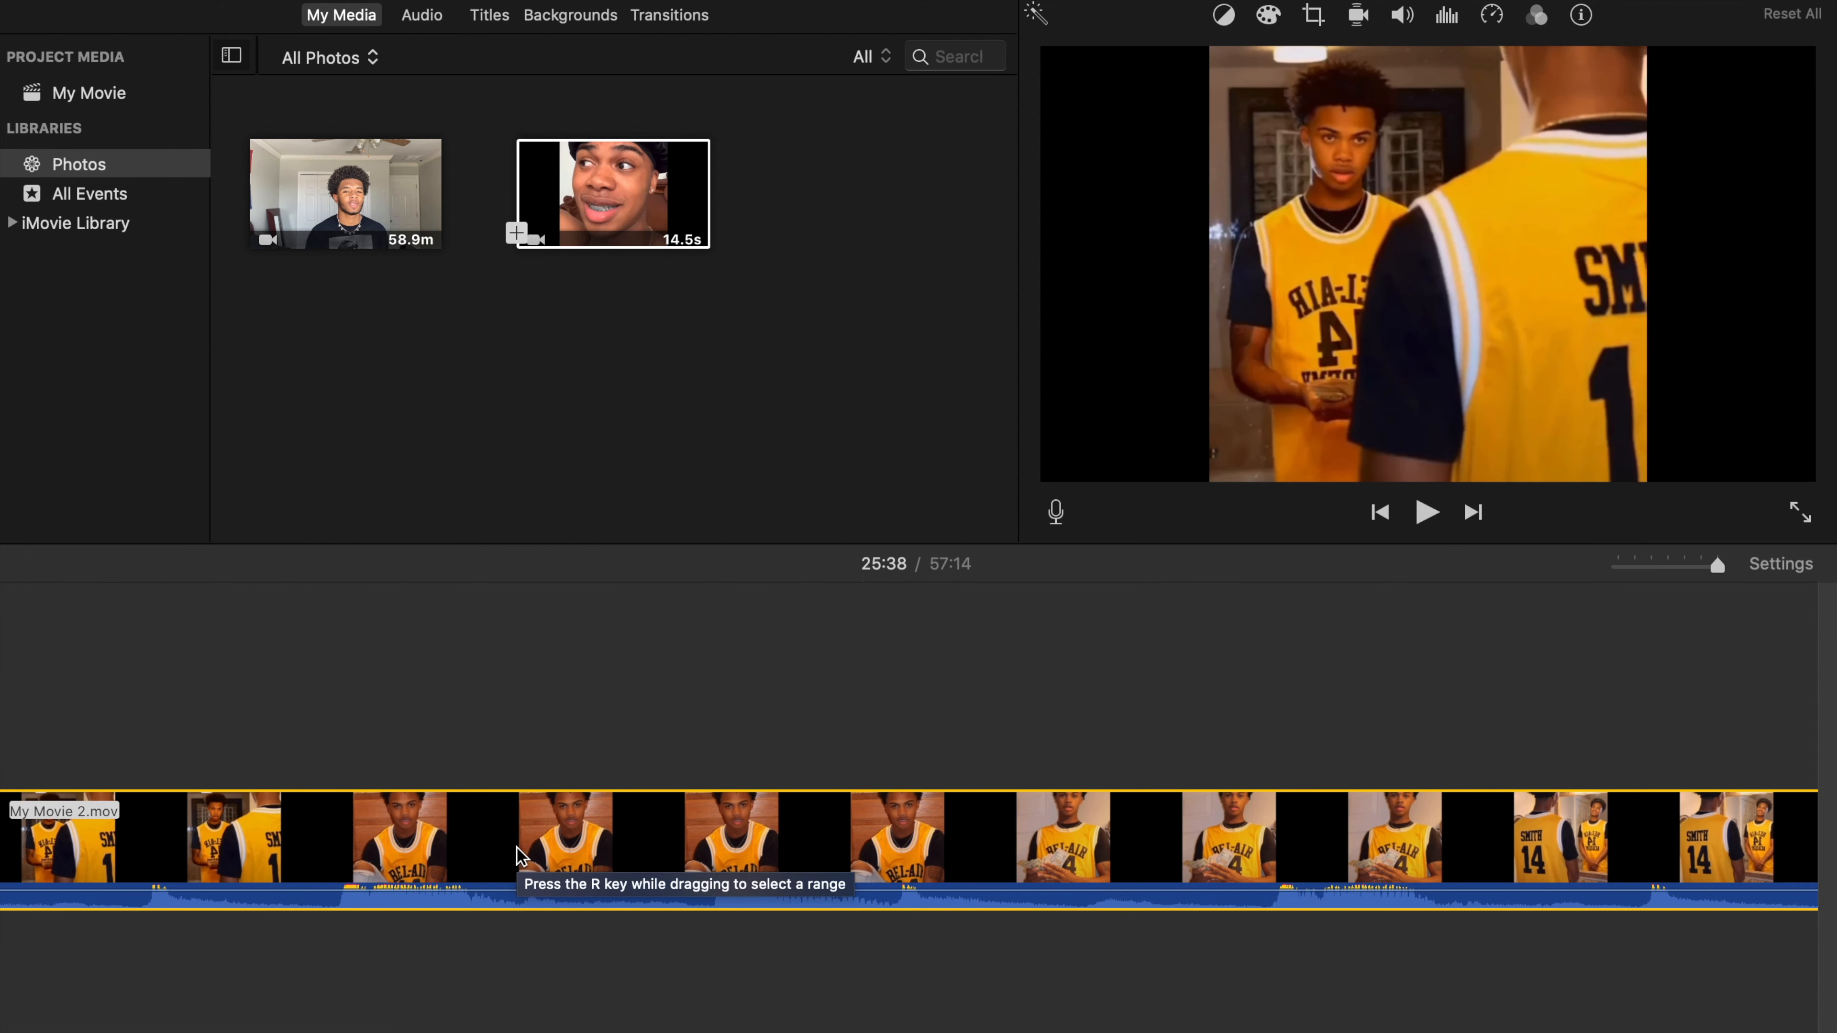
{"action": "key", "text": "Left"}
{"action": "key", "text": "Left"}
{"action": "key", "text": "Left"}
{"action": "key", "text": "Left"}
{"action": "key", "text": "Left"}
{"action": "key", "text": "Left"}
{"action": "key", "text": "Left"}
{"action": "key", "text": "Left"}
{"action": "key", "text": "Left"}
{"action": "key", "text": "Left"}
{"action": "key", "text": "Left"}
{"action": "key", "text": "Left"}
{"action": "key", "text": "Left"}
{"action": "key", "text": "Left"}
{"action": "key", "text": "Left"}
{"action": "key", "text": "Left"}
{"action": "key", "text": "Left"}
{"action": "key", "text": "Left"}
{"action": "key", "text": "Left"}
{"action": "key", "text": "Left"}
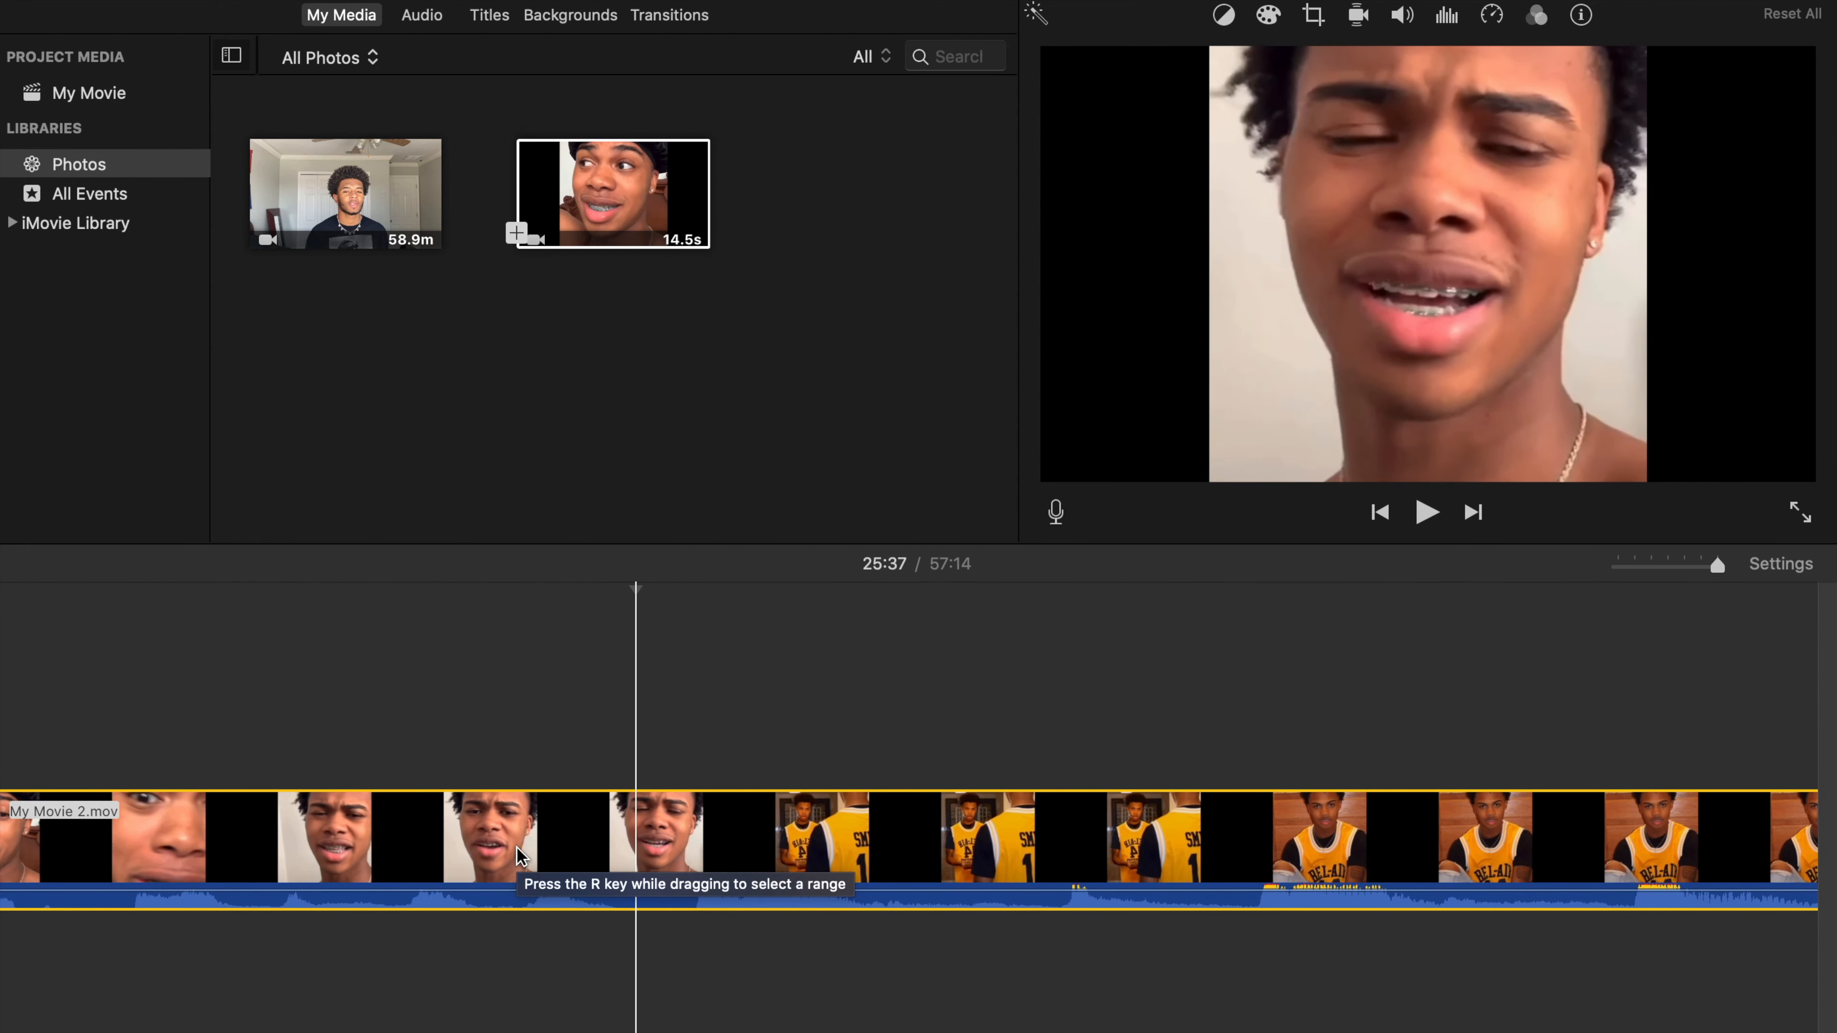
{"action": "key", "text": "Left"}
{"action": "key", "text": "Left"}
{"action": "key", "text": "Left"}
{"action": "key", "text": "Left"}
{"action": "key", "text": "Left"}
{"action": "key", "text": "Left"}
{"action": "key", "text": "Left"}
{"action": "key", "text": "Left"}
{"action": "key", "text": "Left"}
{"action": "key", "text": "Left"}
{"action": "key", "text": "Left"}
{"action": "key", "text": "Left"}
{"action": "key", "text": "Left"}
{"action": "key", "text": "Left"}
{"action": "key", "text": "Left"}
{"action": "key", "text": "Left"}
{"action": "key", "text": "Left"}
{"action": "key", "text": "Left"}
{"action": "key", "text": "Left"}
{"action": "key", "text": "Left"}
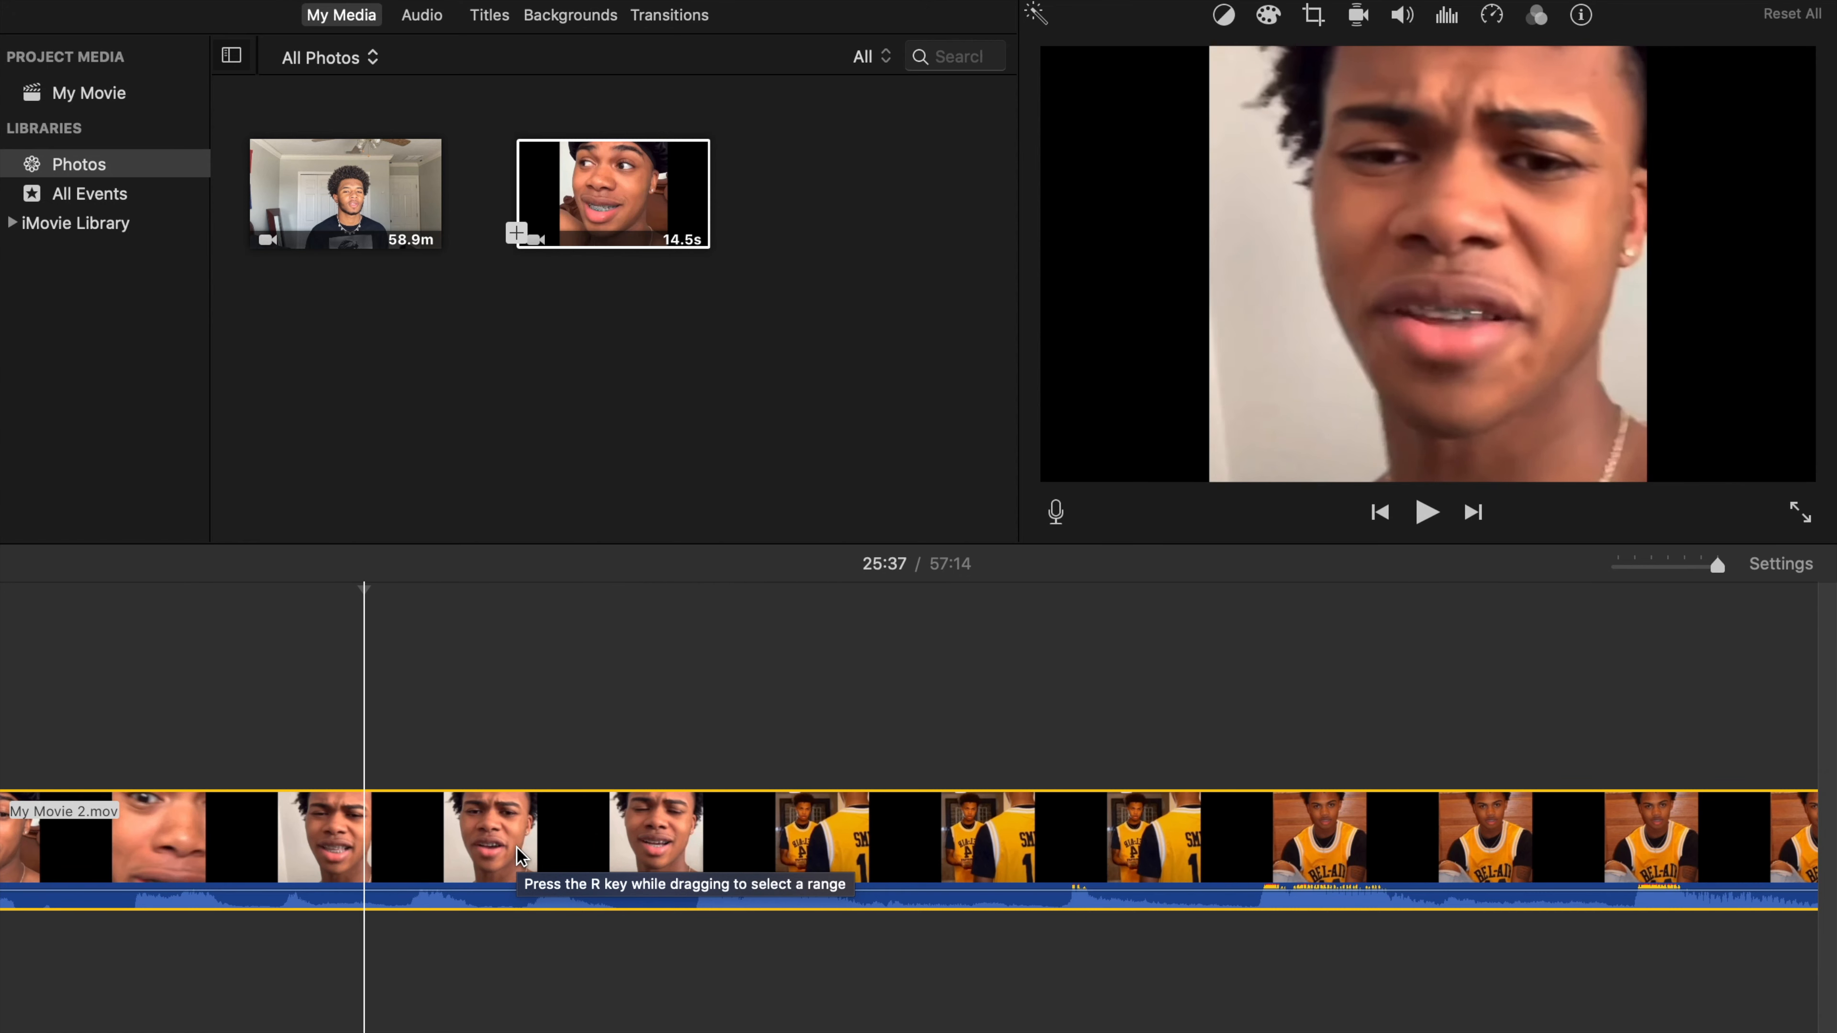
{"action": "key", "text": "Left"}
{"action": "key", "text": "Left"}
{"action": "key", "text": "Left"}
{"action": "key", "text": "Left"}
{"action": "key", "text": "Left"}
{"action": "key", "text": "Left"}
{"action": "key", "text": "Left"}
{"action": "key", "text": "Left"}
{"action": "key", "text": "Left"}
{"action": "key", "text": "Left"}
{"action": "key", "text": "Left"}
{"action": "key", "text": "Left"}
{"action": "key", "text": "Left"}
{"action": "key", "text": "Left"}
{"action": "key", "text": "Left"}
{"action": "key", "text": "Left"}
{"action": "key", "text": "Left"}
{"action": "key", "text": "Left"}
{"action": "key", "text": "Left"}
{"action": "key", "text": "Left"}
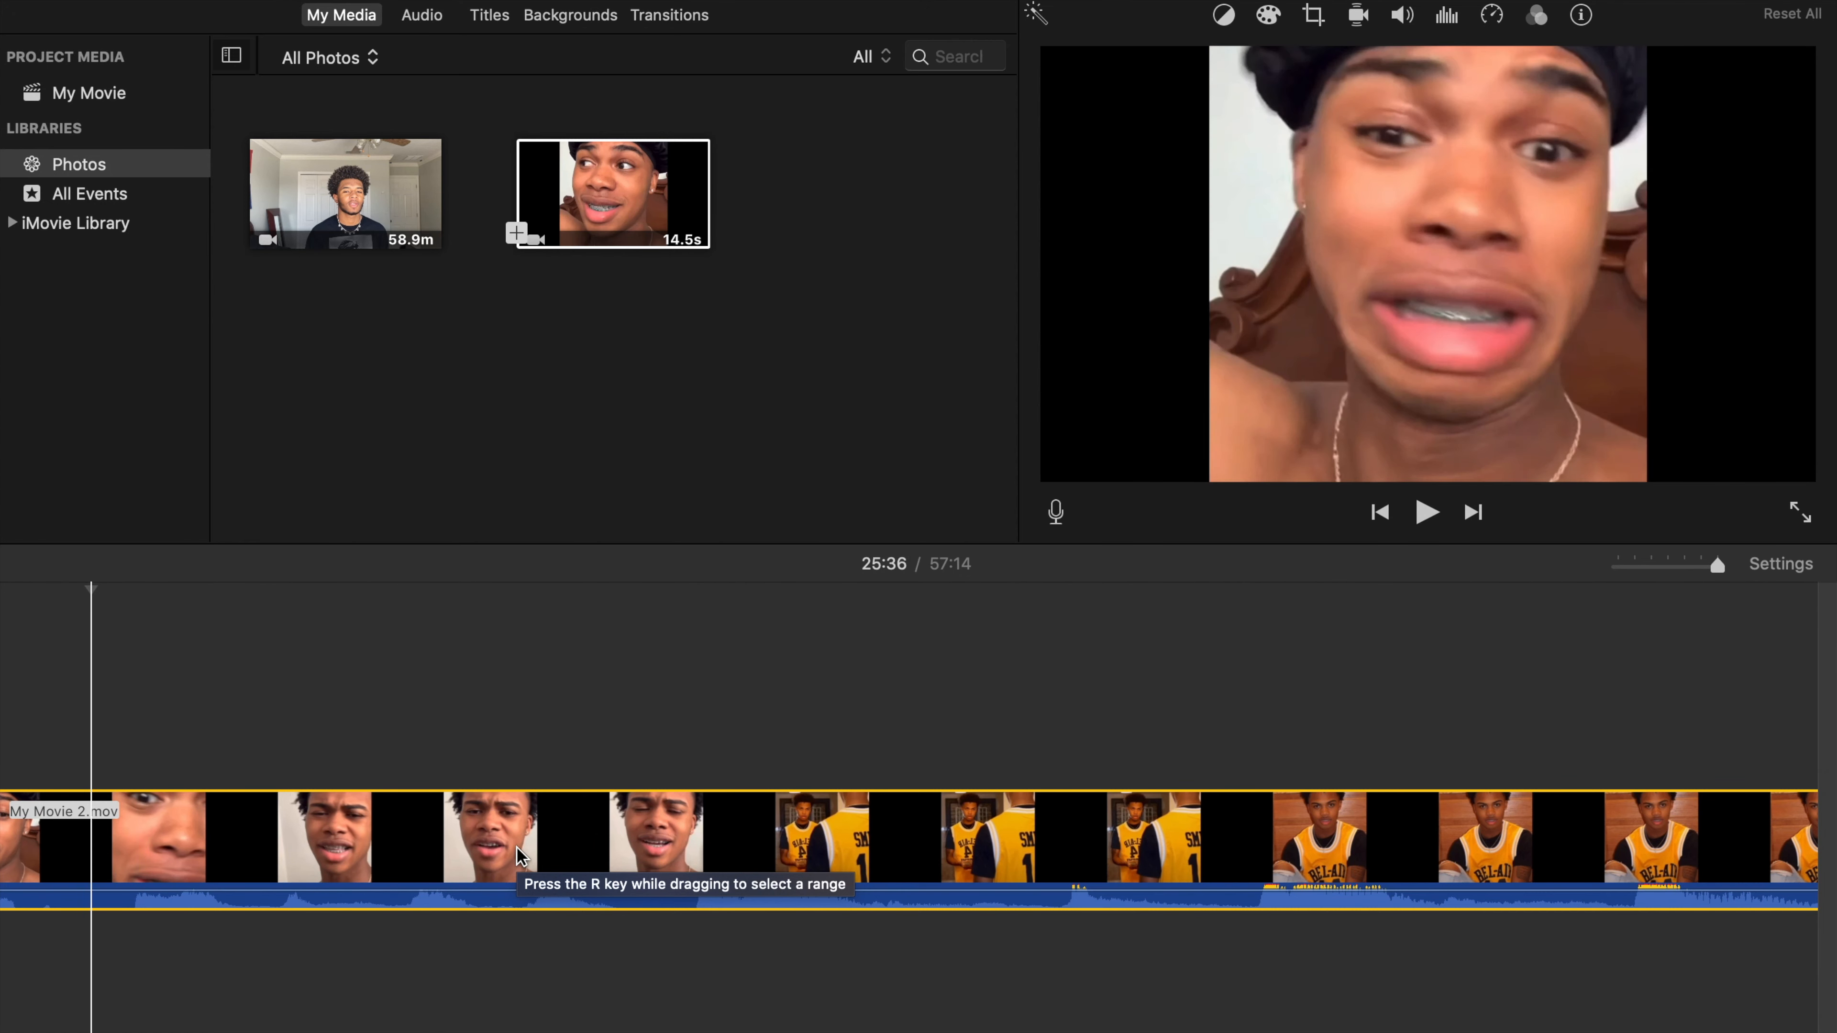
Add Swap transitions to both ends of the selected clip just before the inserted video.
{"action": "left_click", "coordinate": [669, 16]}
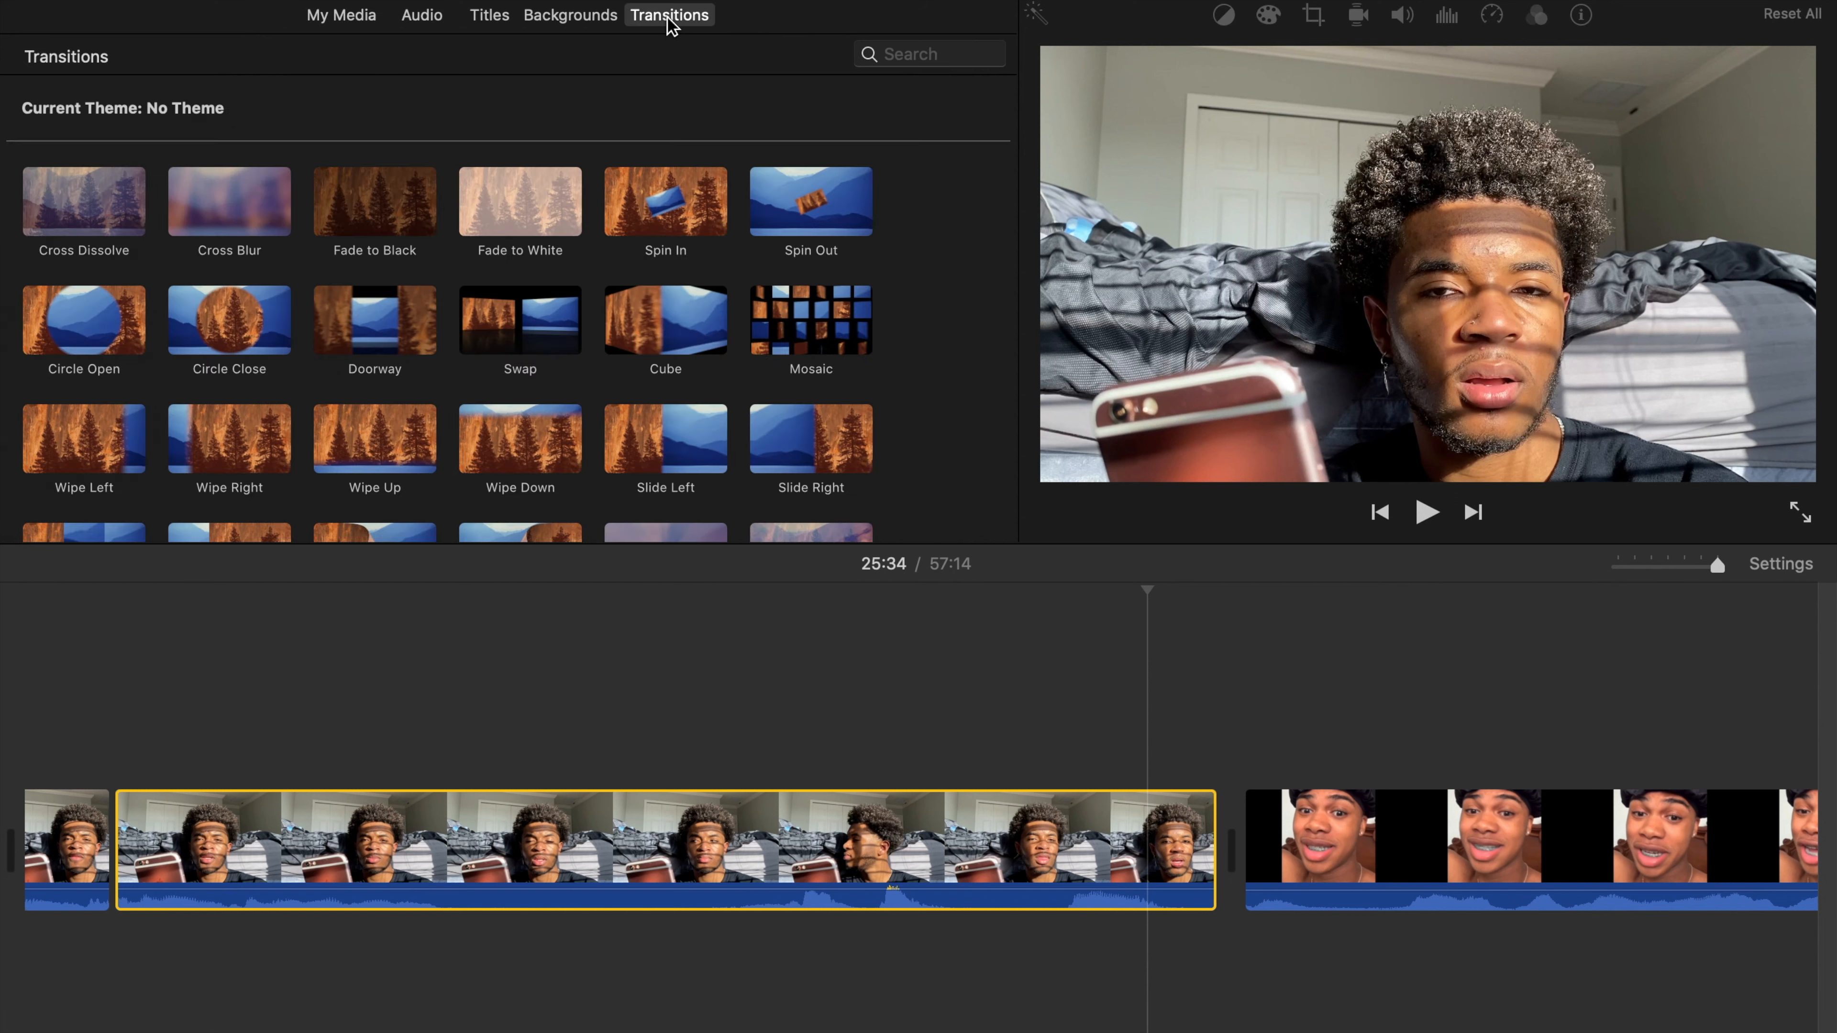
{"action": "left_click", "coordinate": [531, 323]}
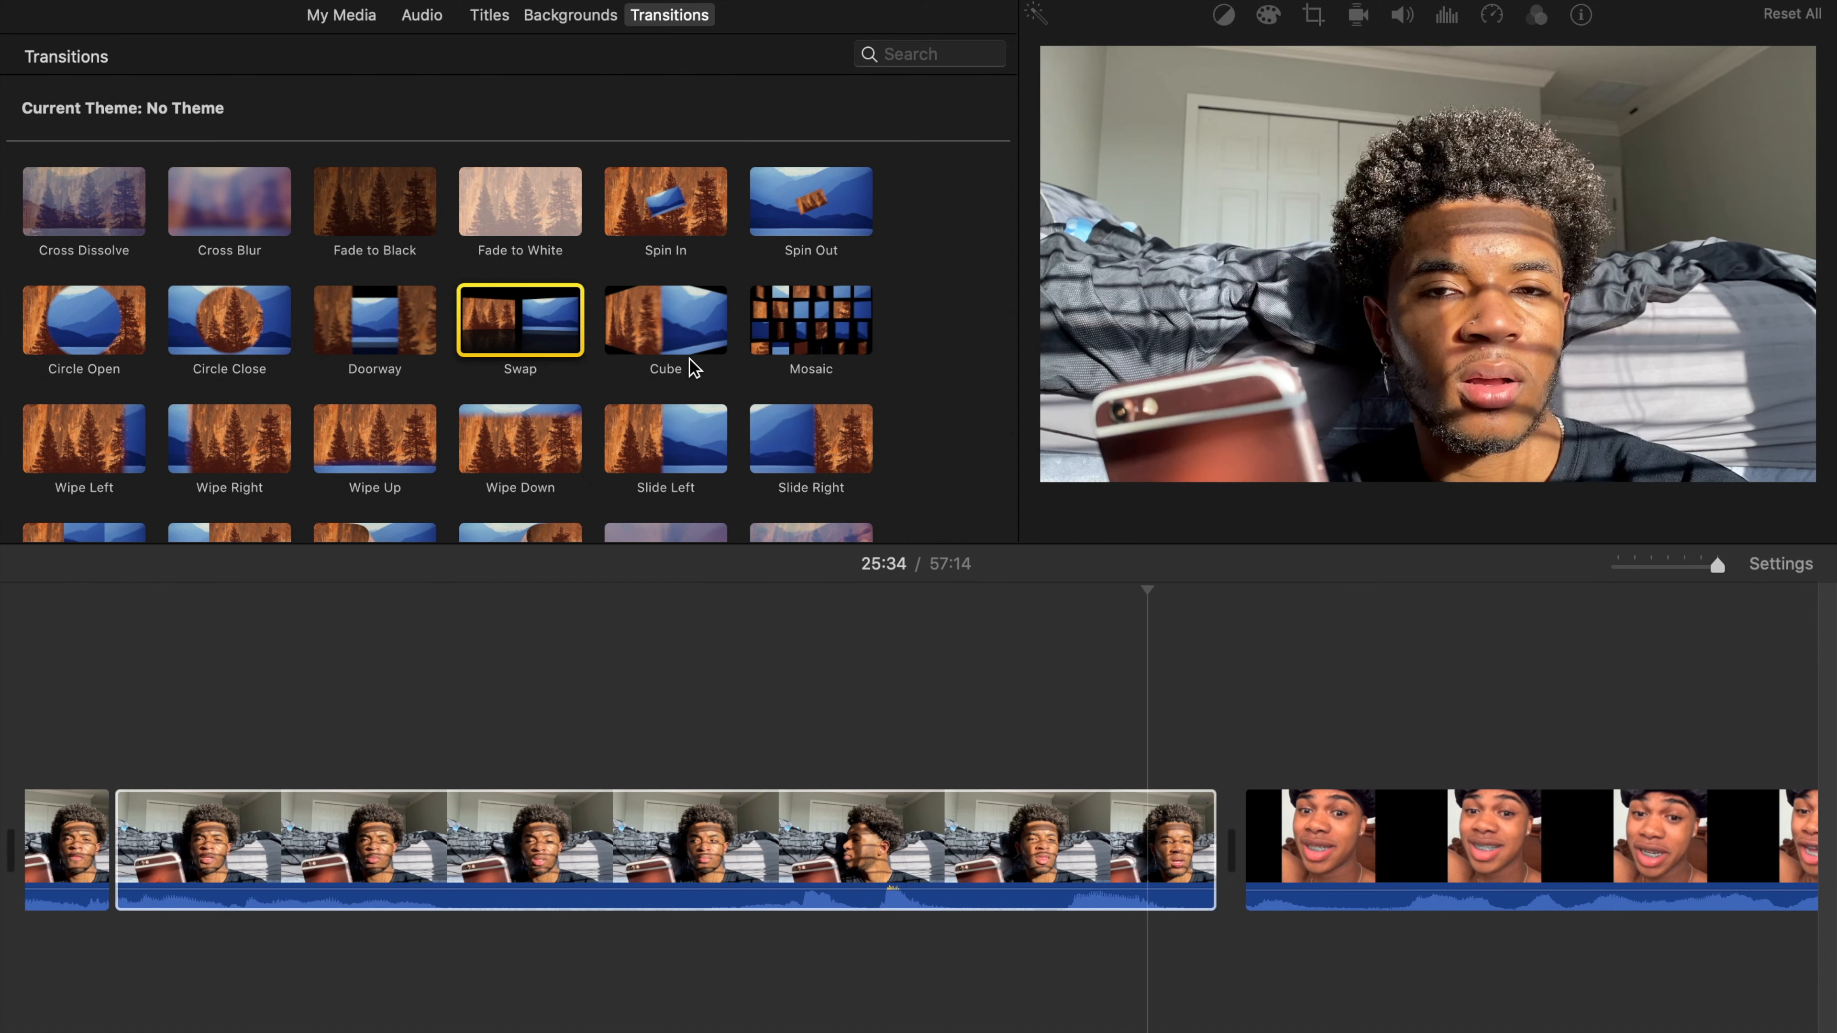
{"action": "double_click", "coordinate": [572, 338]}
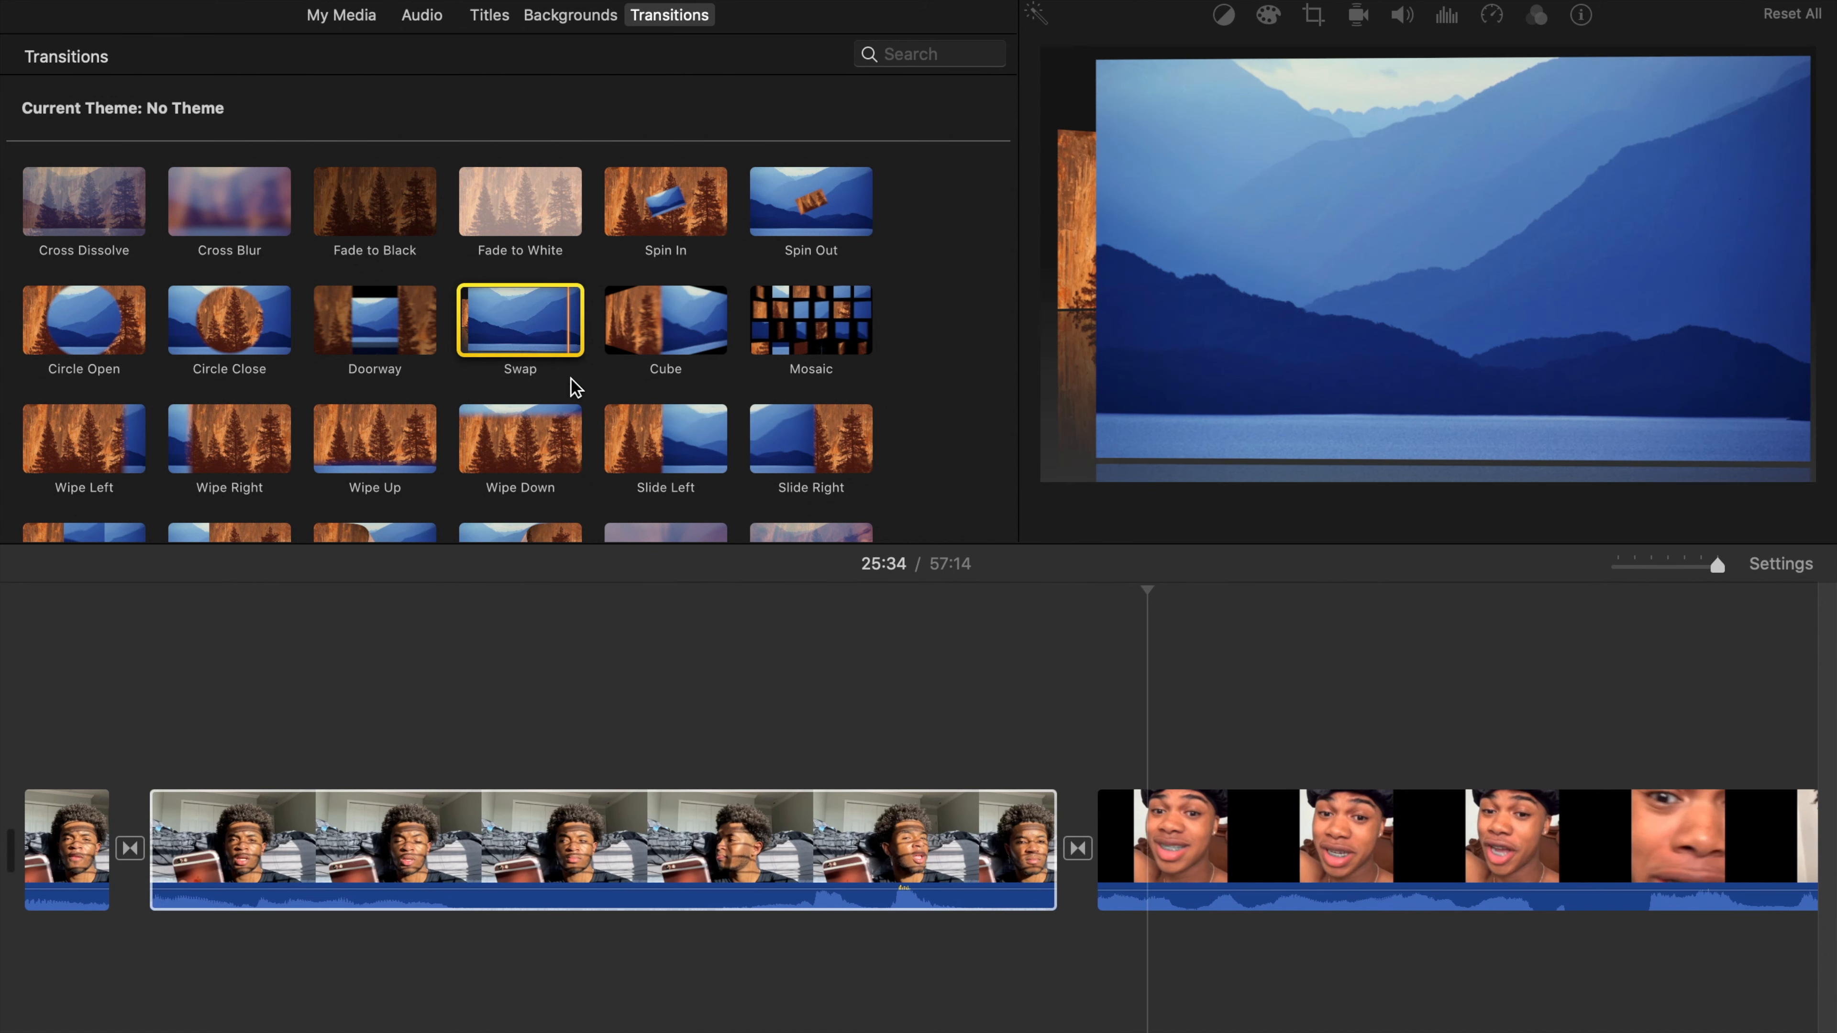
Play the clip following the inserted video from 25:51 and split it near 25:52.
{"action": "left_click", "coordinate": [323, 828]}
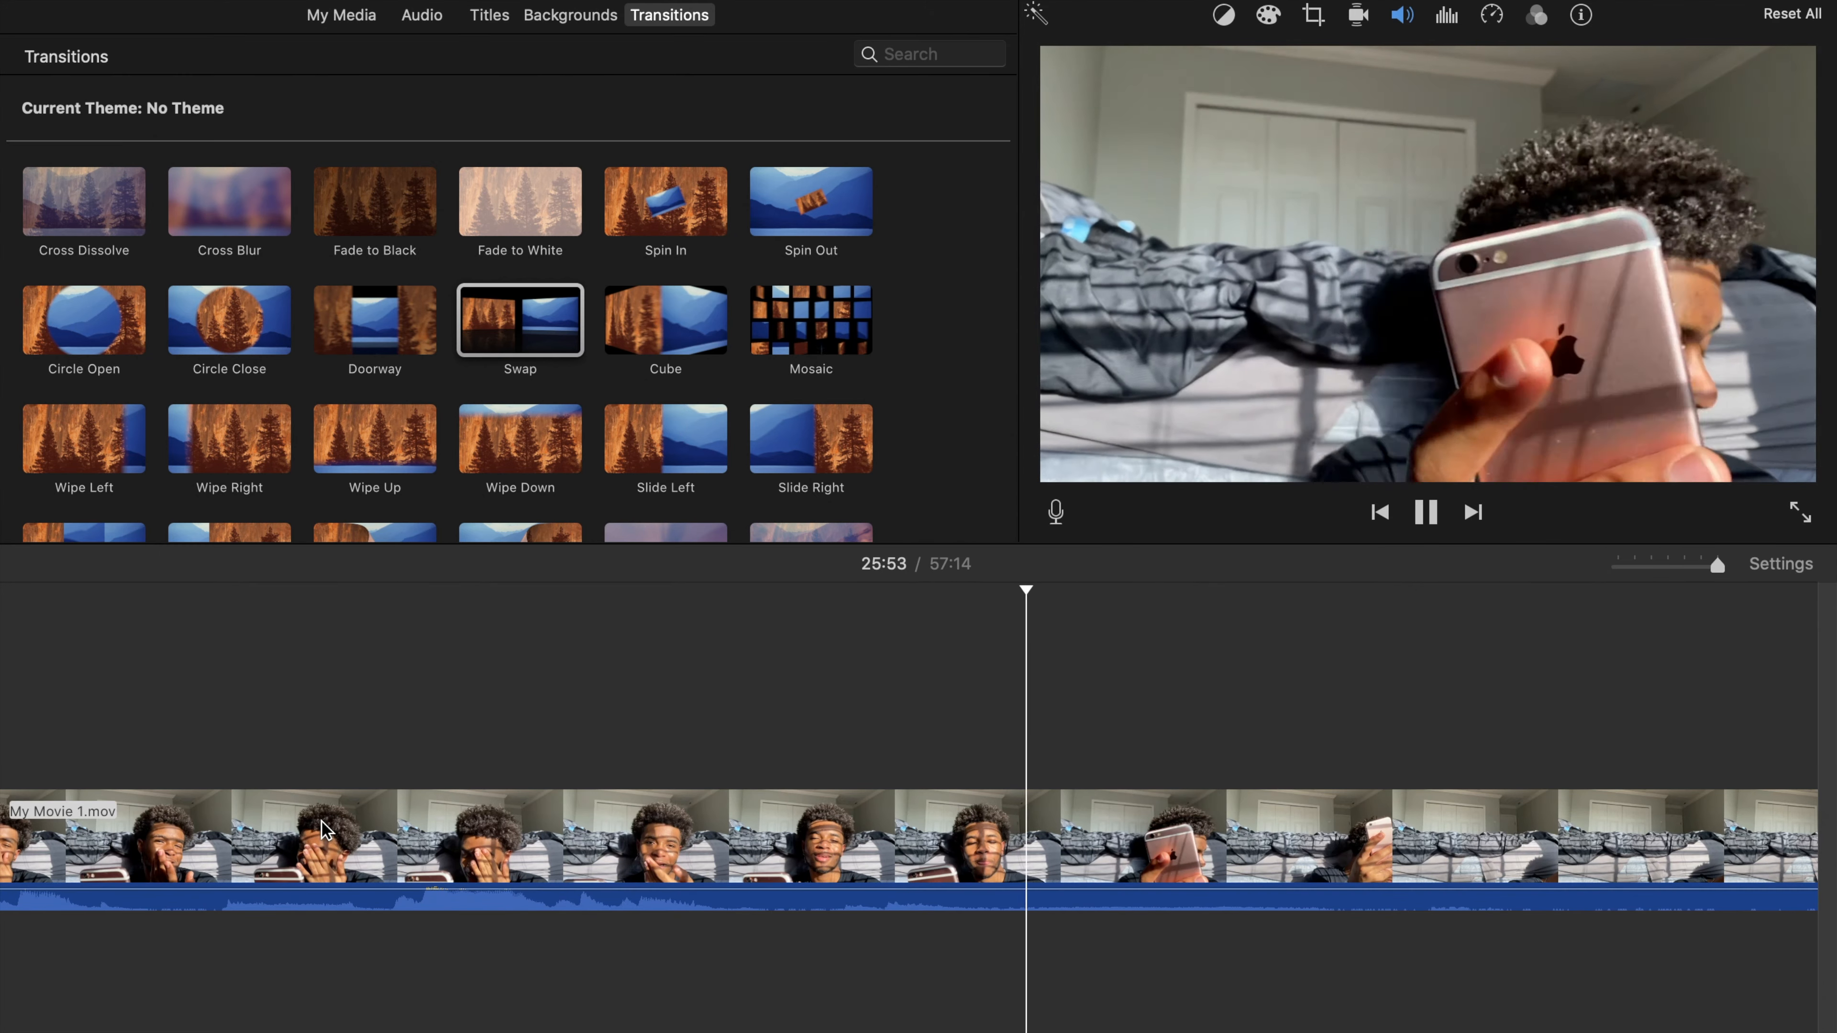
{"action": "left_click", "coordinate": [386, 827]}
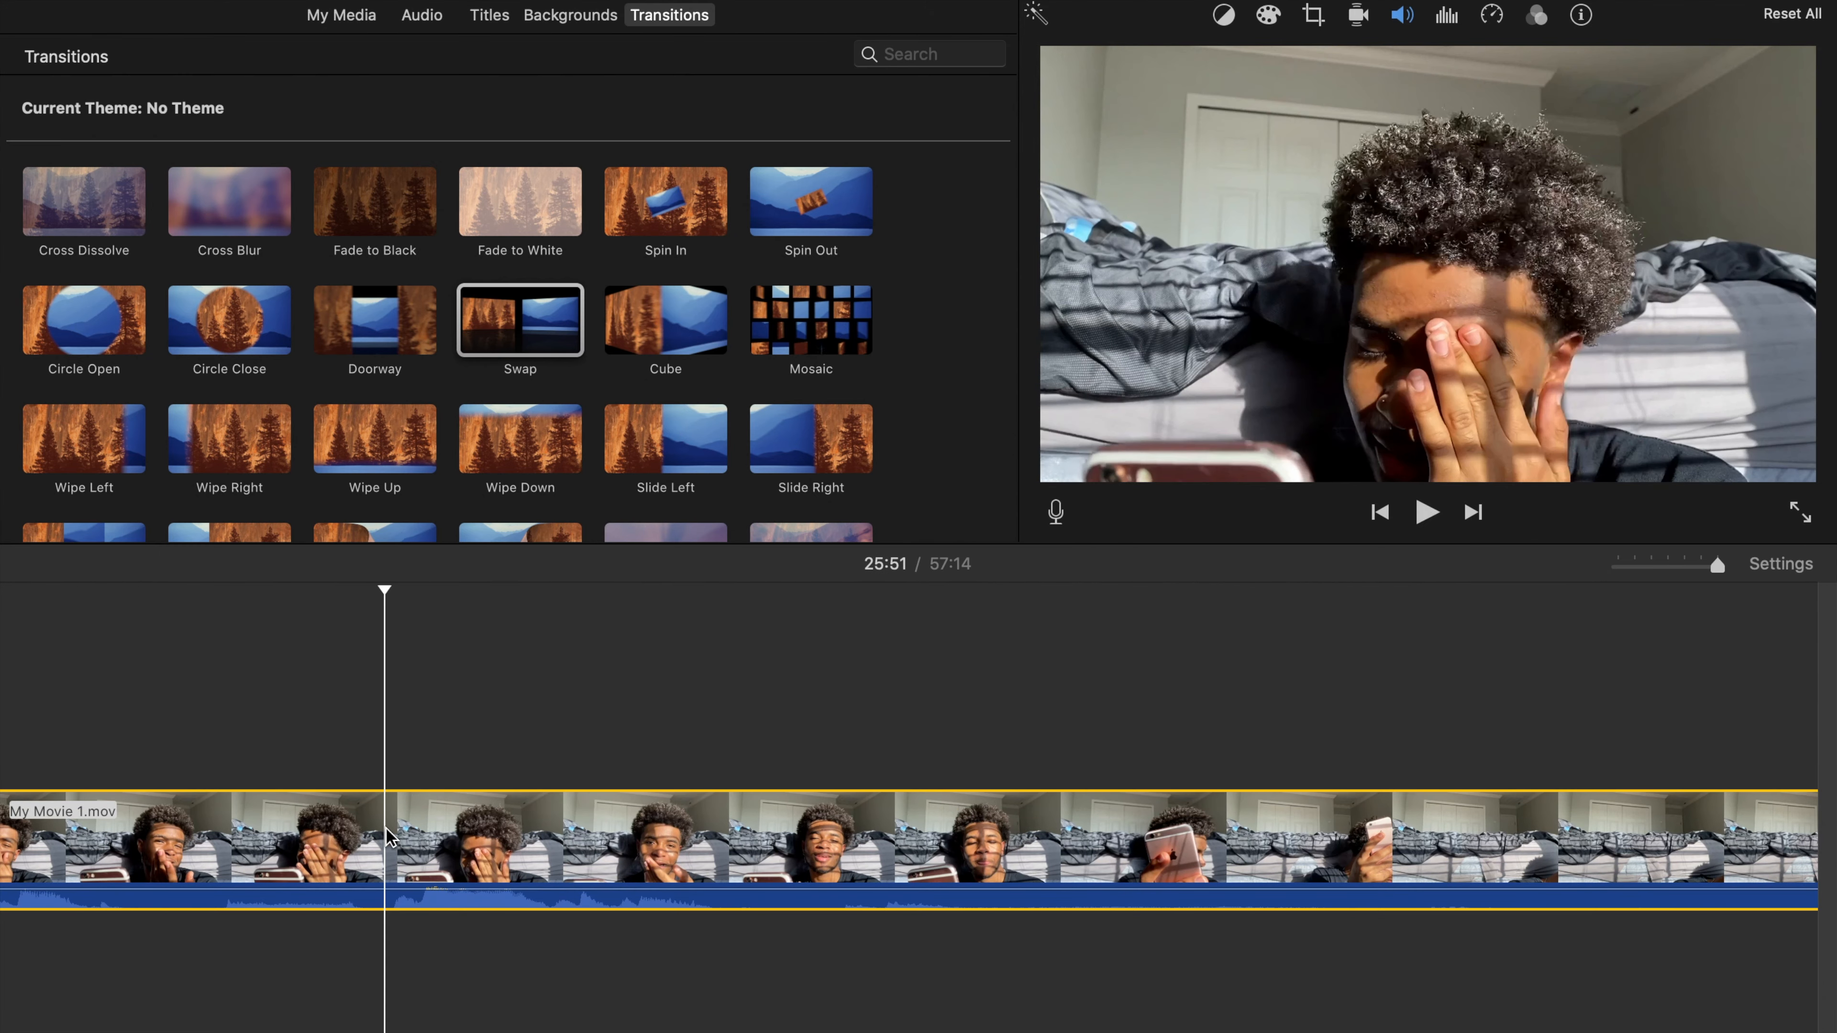
{"action": "key", "text": "space"}
{"action": "key", "text": "space"}
{"action": "key", "text": "super+b"}
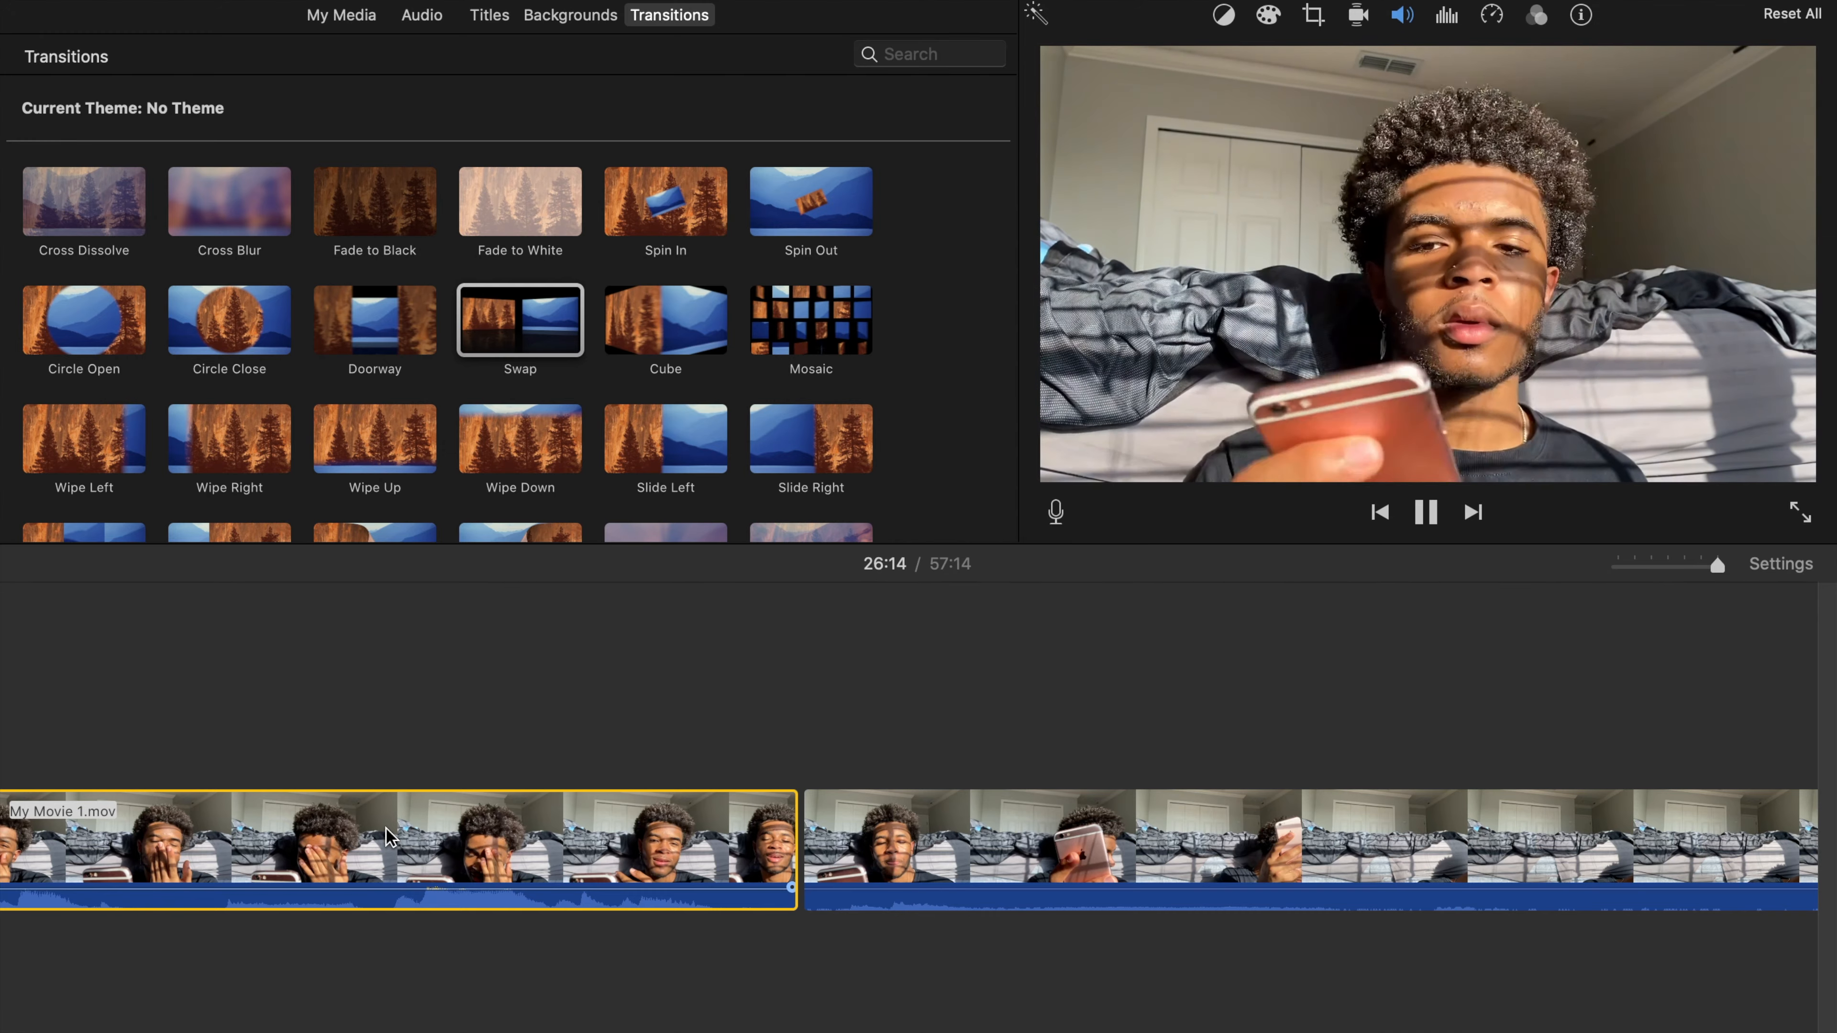
Play the footage around 26:14, step back frame by frame to just before the speech resumes, and split the clip there.
{"action": "key", "text": "space"}
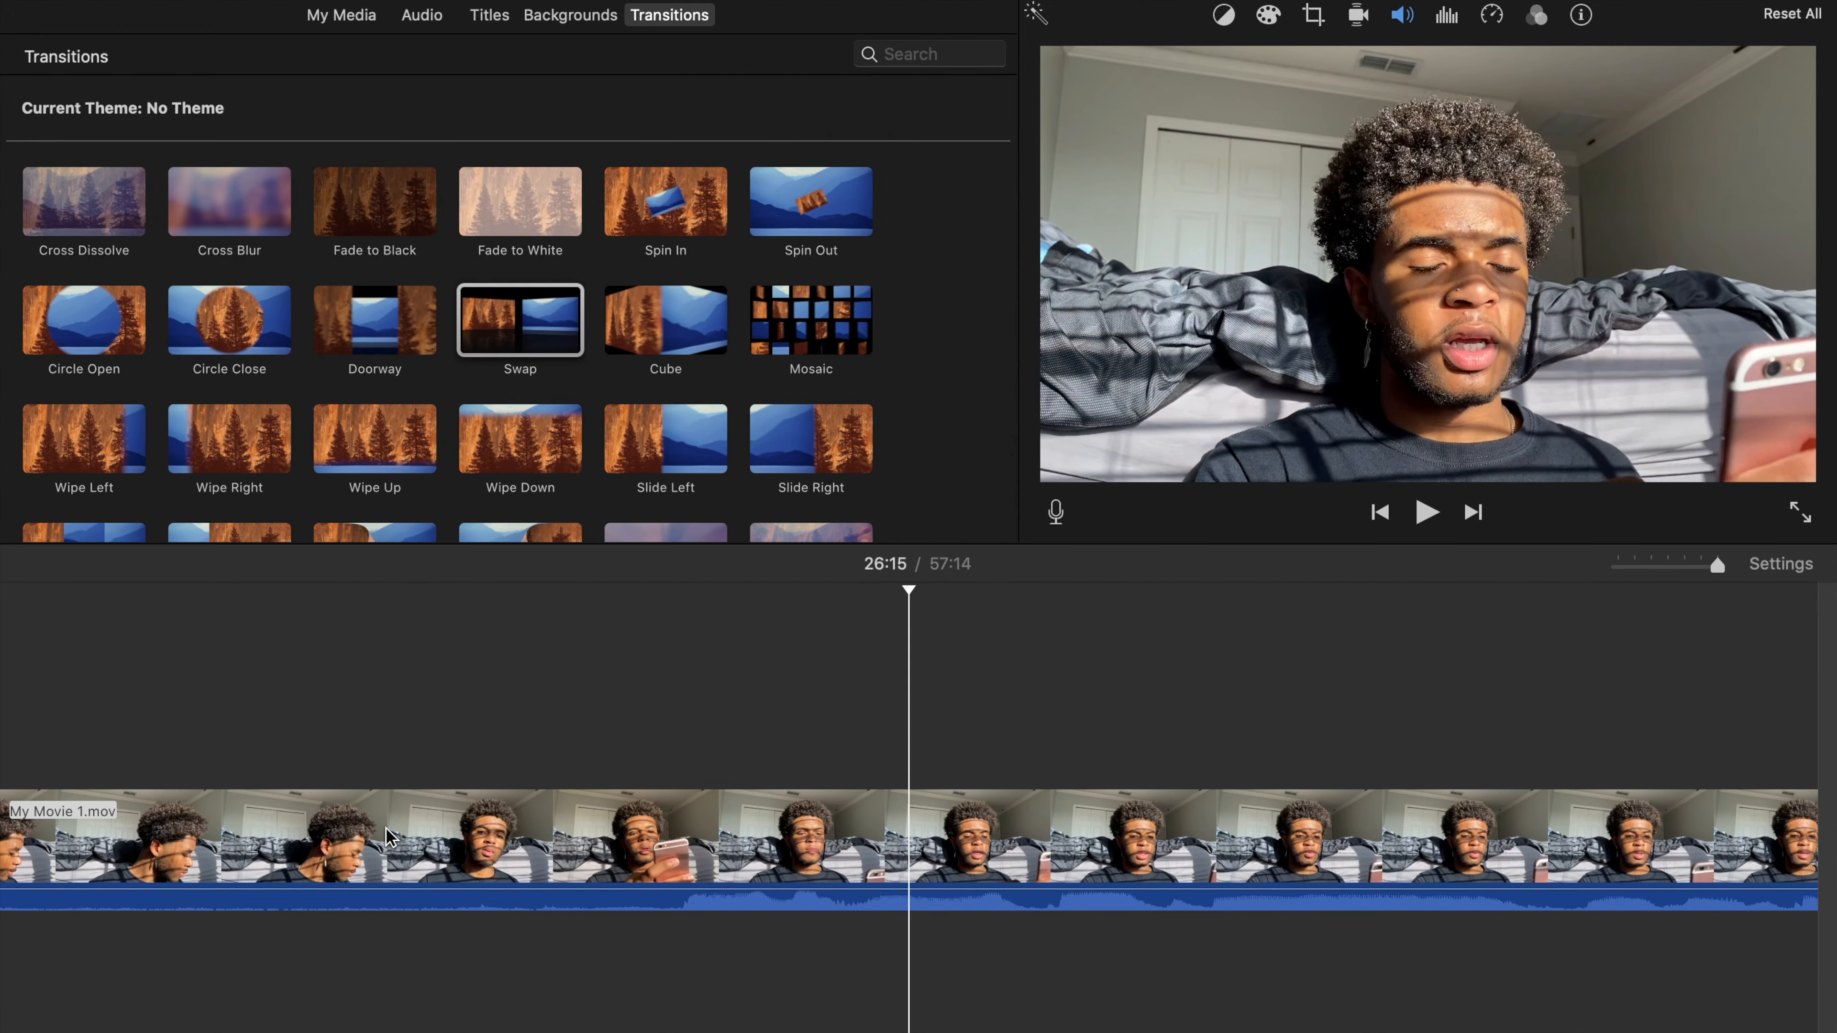
{"action": "left_click", "coordinate": [501, 861]}
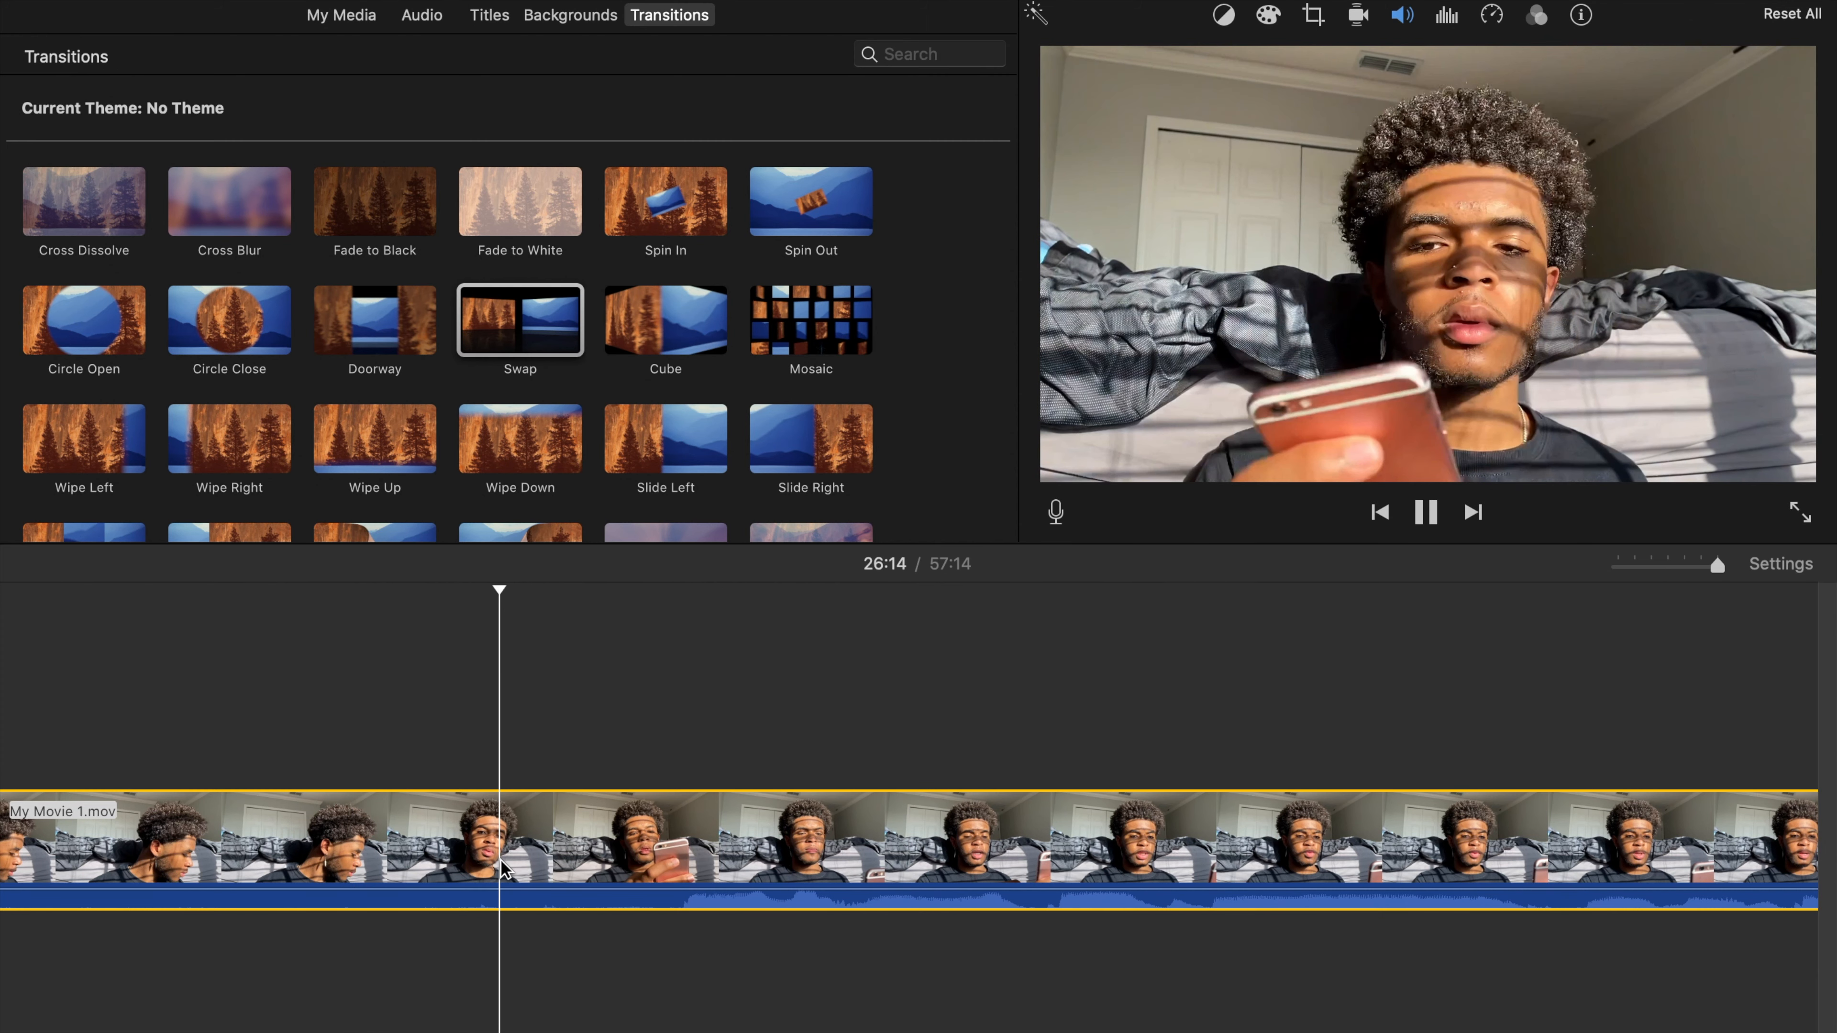
{"action": "key", "text": "space"}
{"action": "key", "text": "space"}
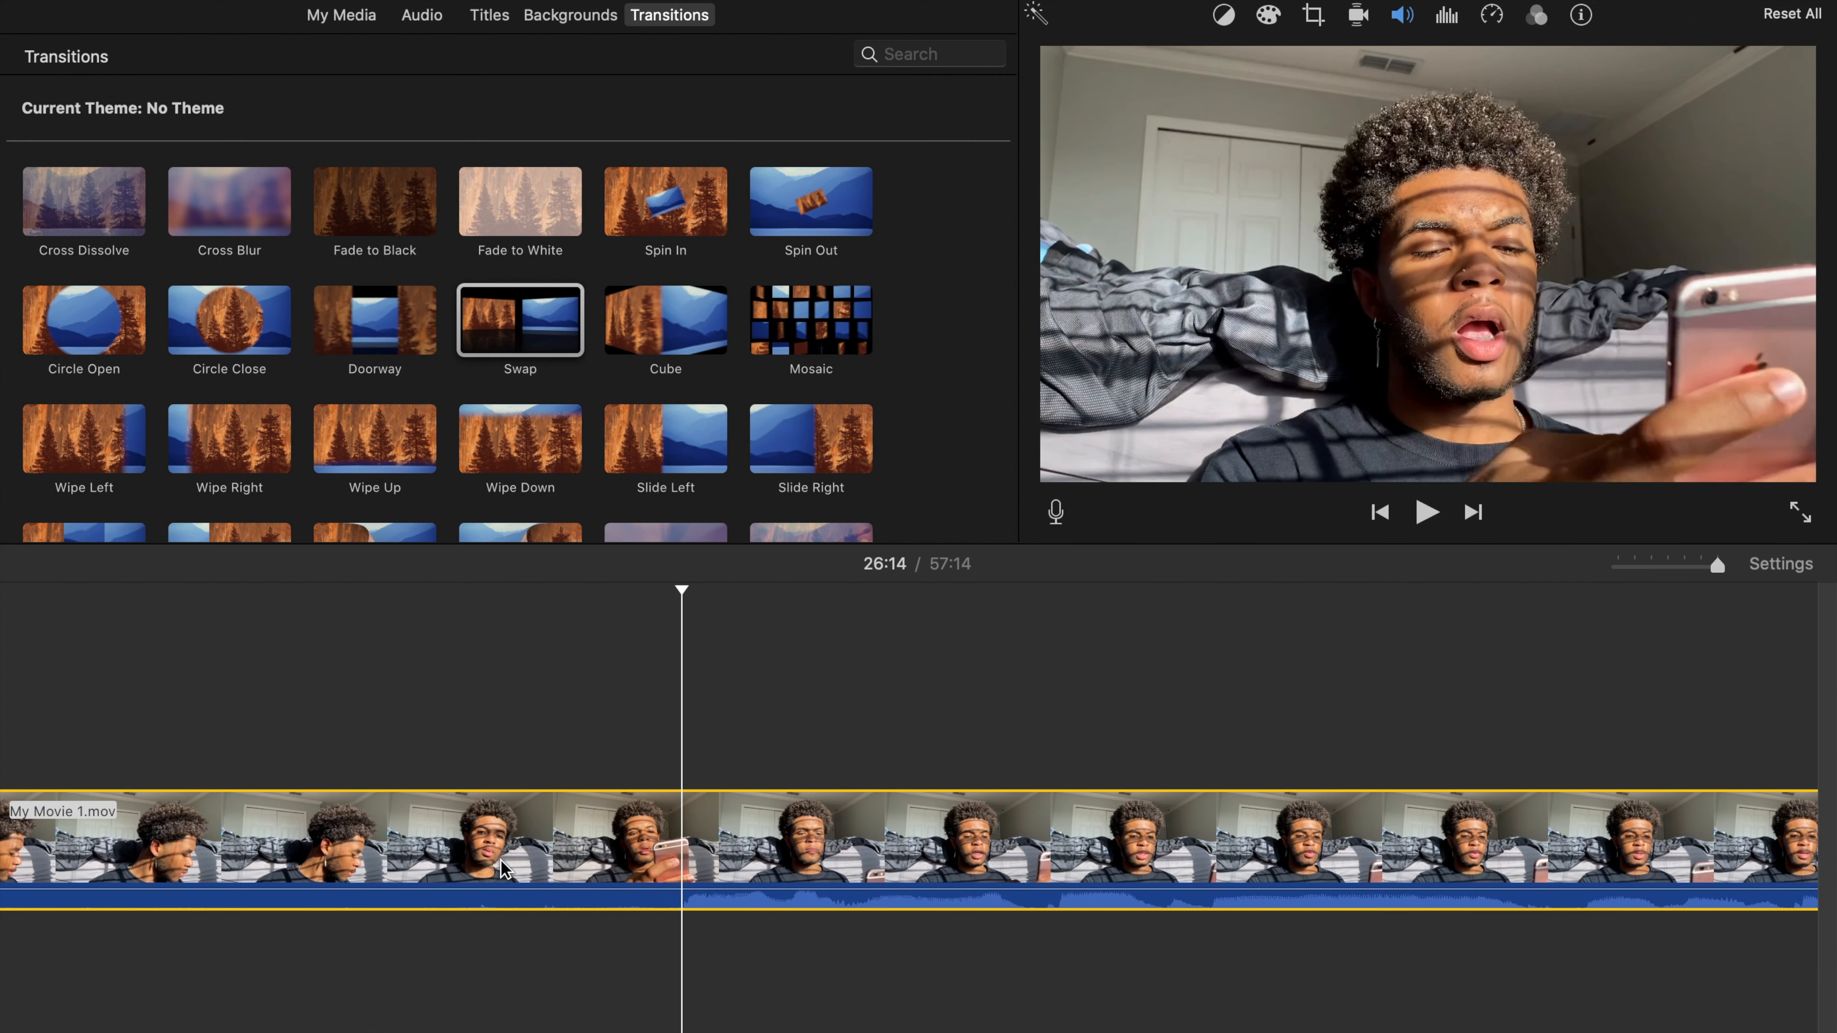
{"action": "key", "text": "Left"}
{"action": "key", "text": "Left"}
{"action": "key", "text": "Left"}
{"action": "key", "text": "Left"}
{"action": "key", "text": "Left"}
{"action": "key", "text": "Left"}
{"action": "key", "text": "Left"}
{"action": "key", "text": "Left"}
{"action": "key", "text": "Left"}
{"action": "key", "text": "Left"}
{"action": "key", "text": "Left"}
{"action": "key", "text": "Left"}
{"action": "key", "text": "Left"}
{"action": "key", "text": "Left"}
{"action": "key", "text": "Left"}
{"action": "key", "text": "Left"}
{"action": "key", "text": "Left"}
{"action": "key", "text": "Left"}
{"action": "key", "text": "Left"}
{"action": "key", "text": "Left"}
{"action": "key", "text": "Left"}
{"action": "key", "text": "Left"}
{"action": "key", "text": "Left"}
{"action": "key", "text": "Left"}
{"action": "key", "text": "Left"}
{"action": "key", "text": "Left"}
{"action": "key", "text": "Left"}
{"action": "key", "text": "Left"}
{"action": "key", "text": "Left"}
{"action": "key", "text": "Left"}
{"action": "key", "text": "Left"}
{"action": "key", "text": "Left"}
{"action": "key", "text": "Left"}
{"action": "key", "text": "Left"}
{"action": "key", "text": "Left"}
{"action": "key", "text": "Left"}
{"action": "key", "text": "Left"}
{"action": "key", "text": "Left"}
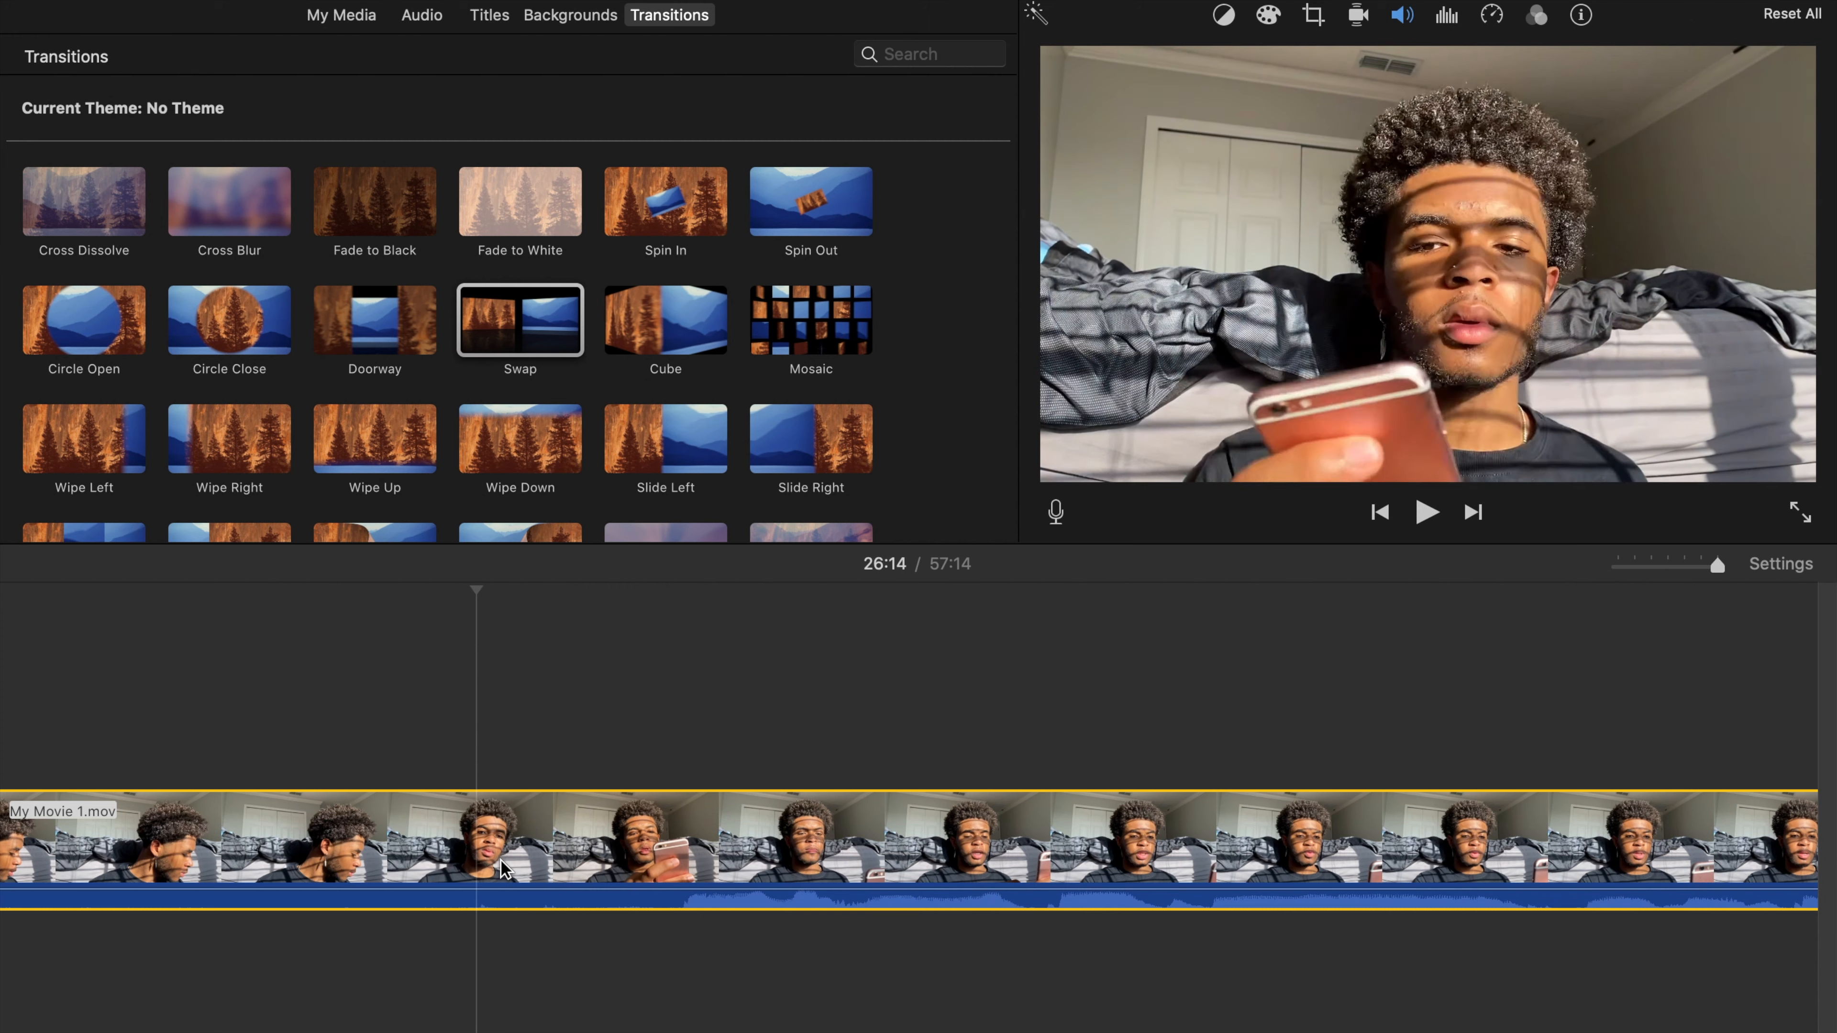
{"action": "key", "text": "super+b"}
Delete the section between the cuts near 25:52 and 26:14, and add a Swap transition where the remaining clips meet.
{"action": "left_click", "coordinate": [393, 844]}
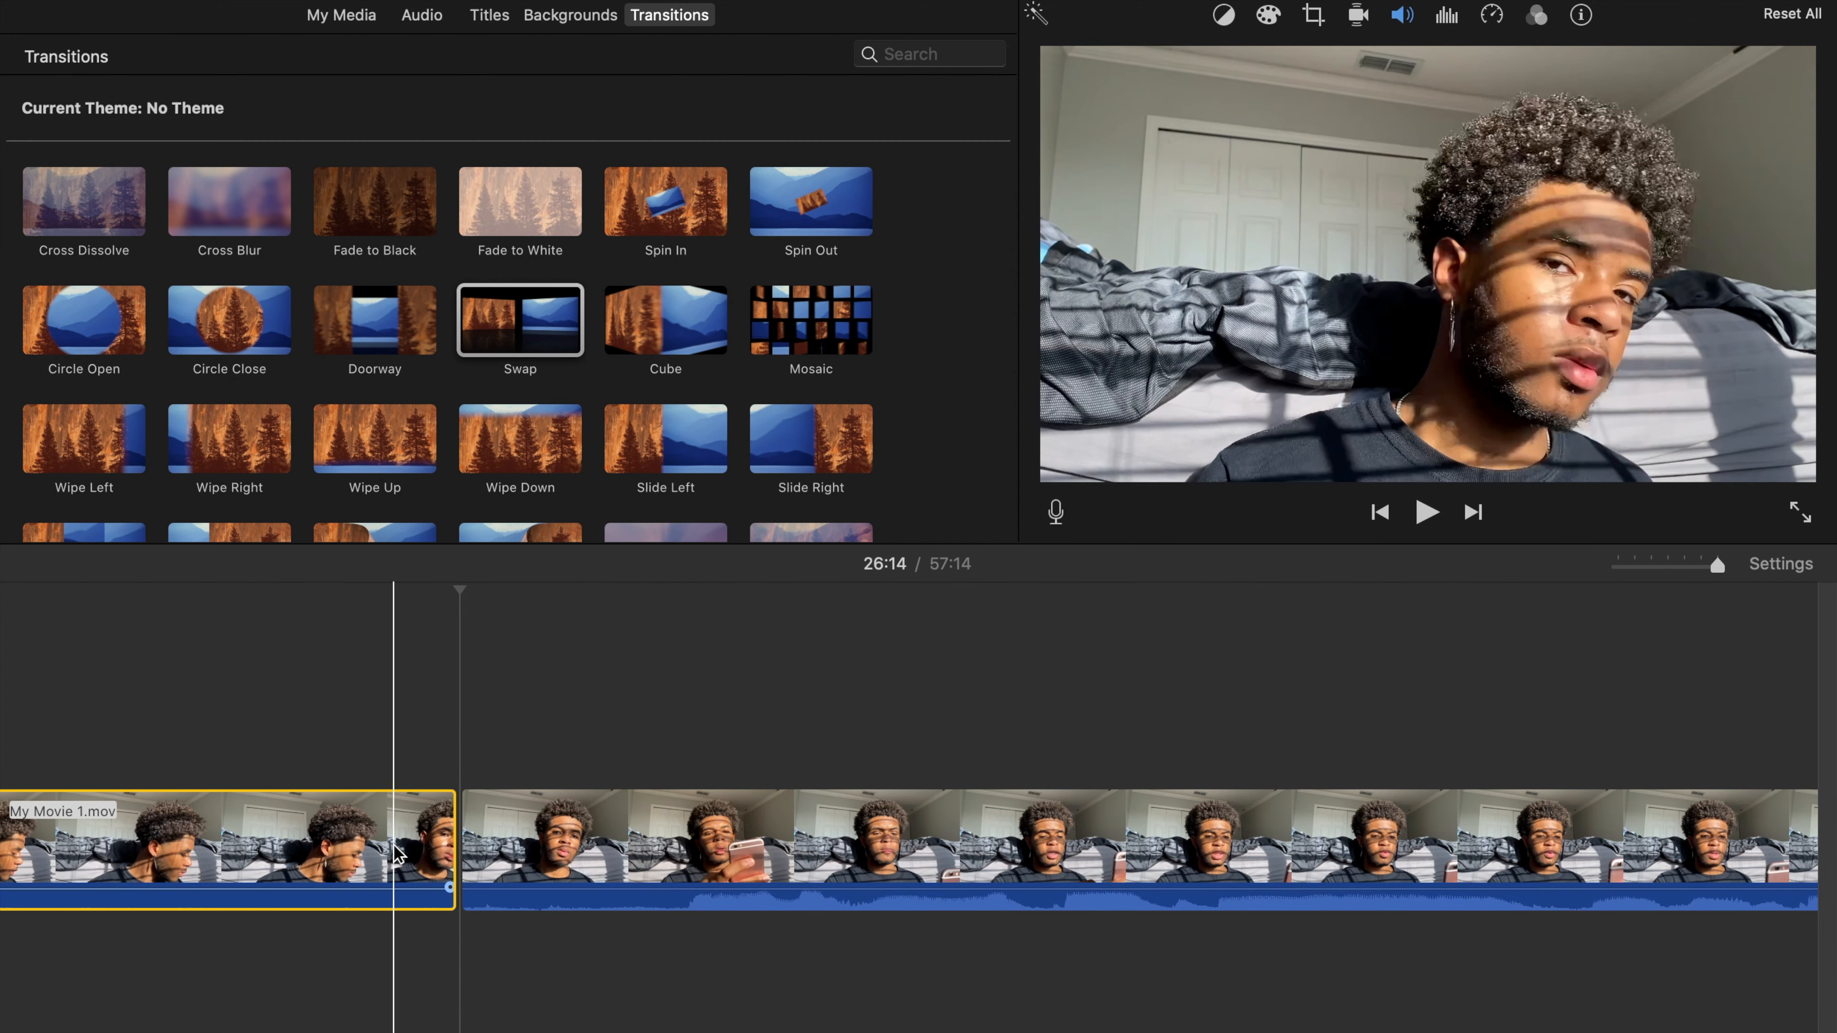
{"action": "key", "text": "Delete"}
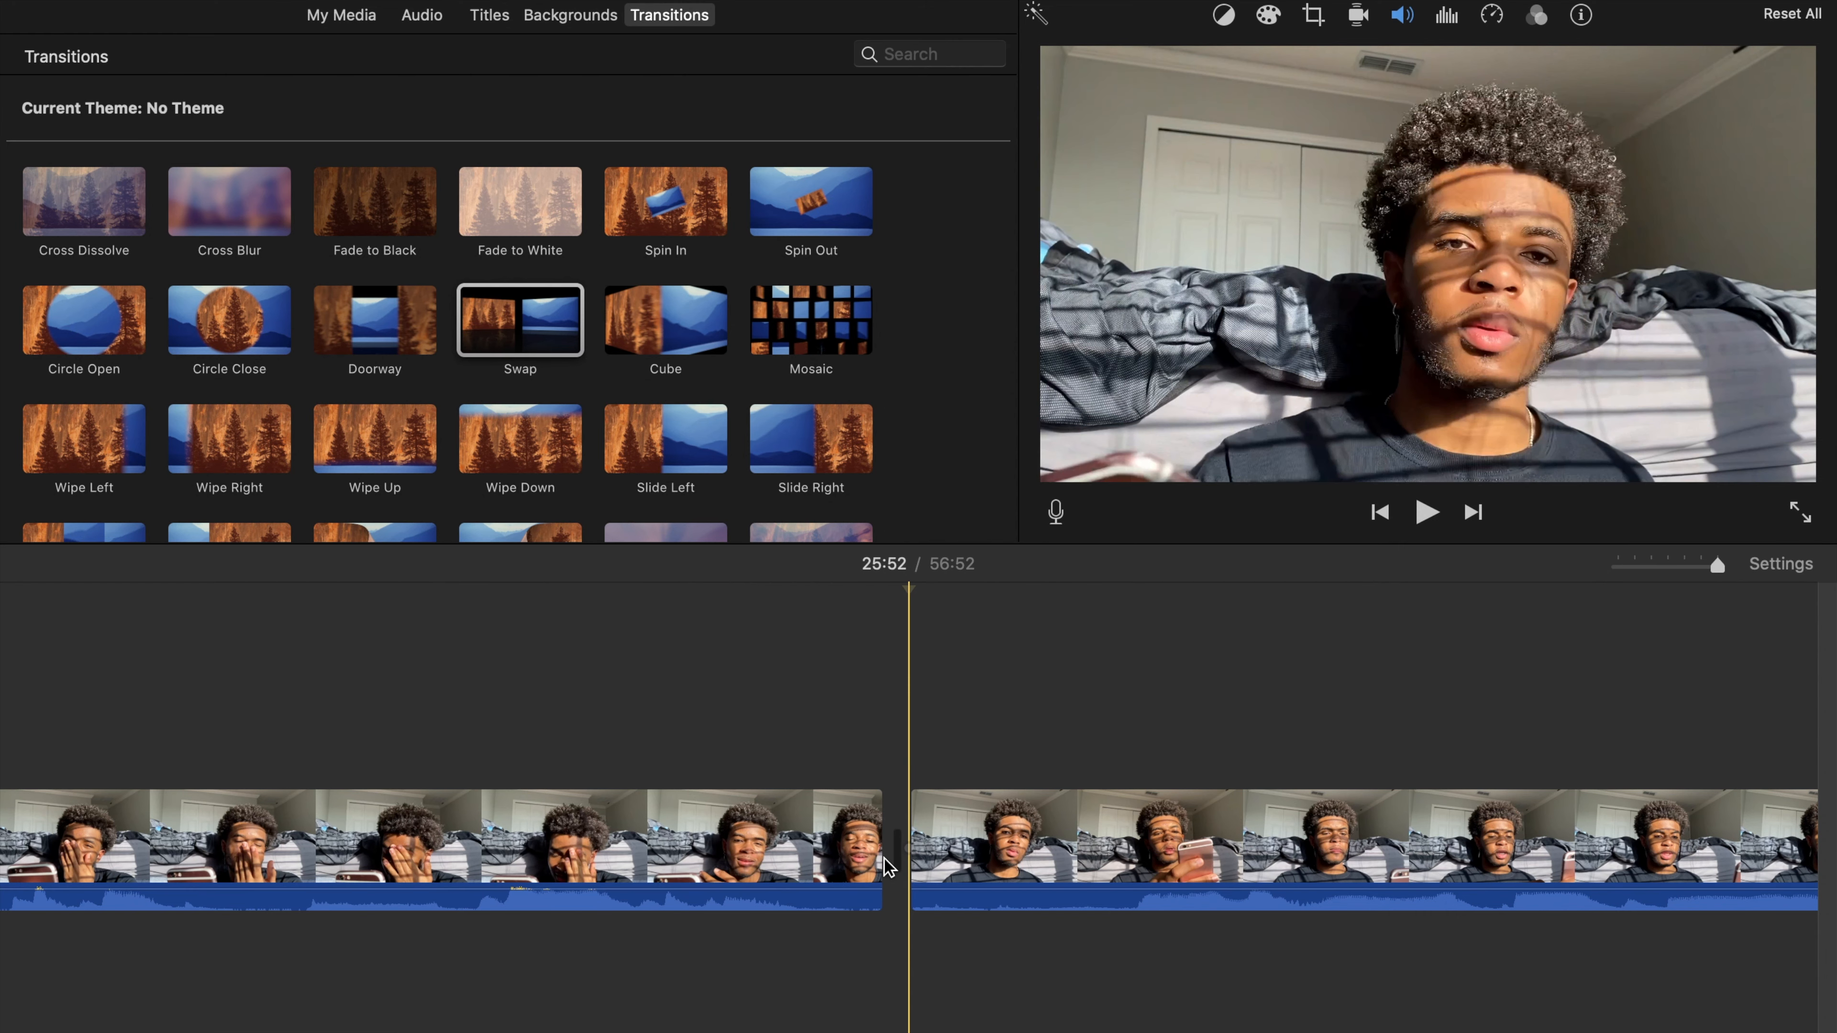
{"action": "double_click", "coordinate": [551, 340]}
Raise the audio level of the clip around 27:01 and play it back to hear the louder sound.
{"action": "left_click", "coordinate": [490, 905]}
{"action": "key", "text": "space"}
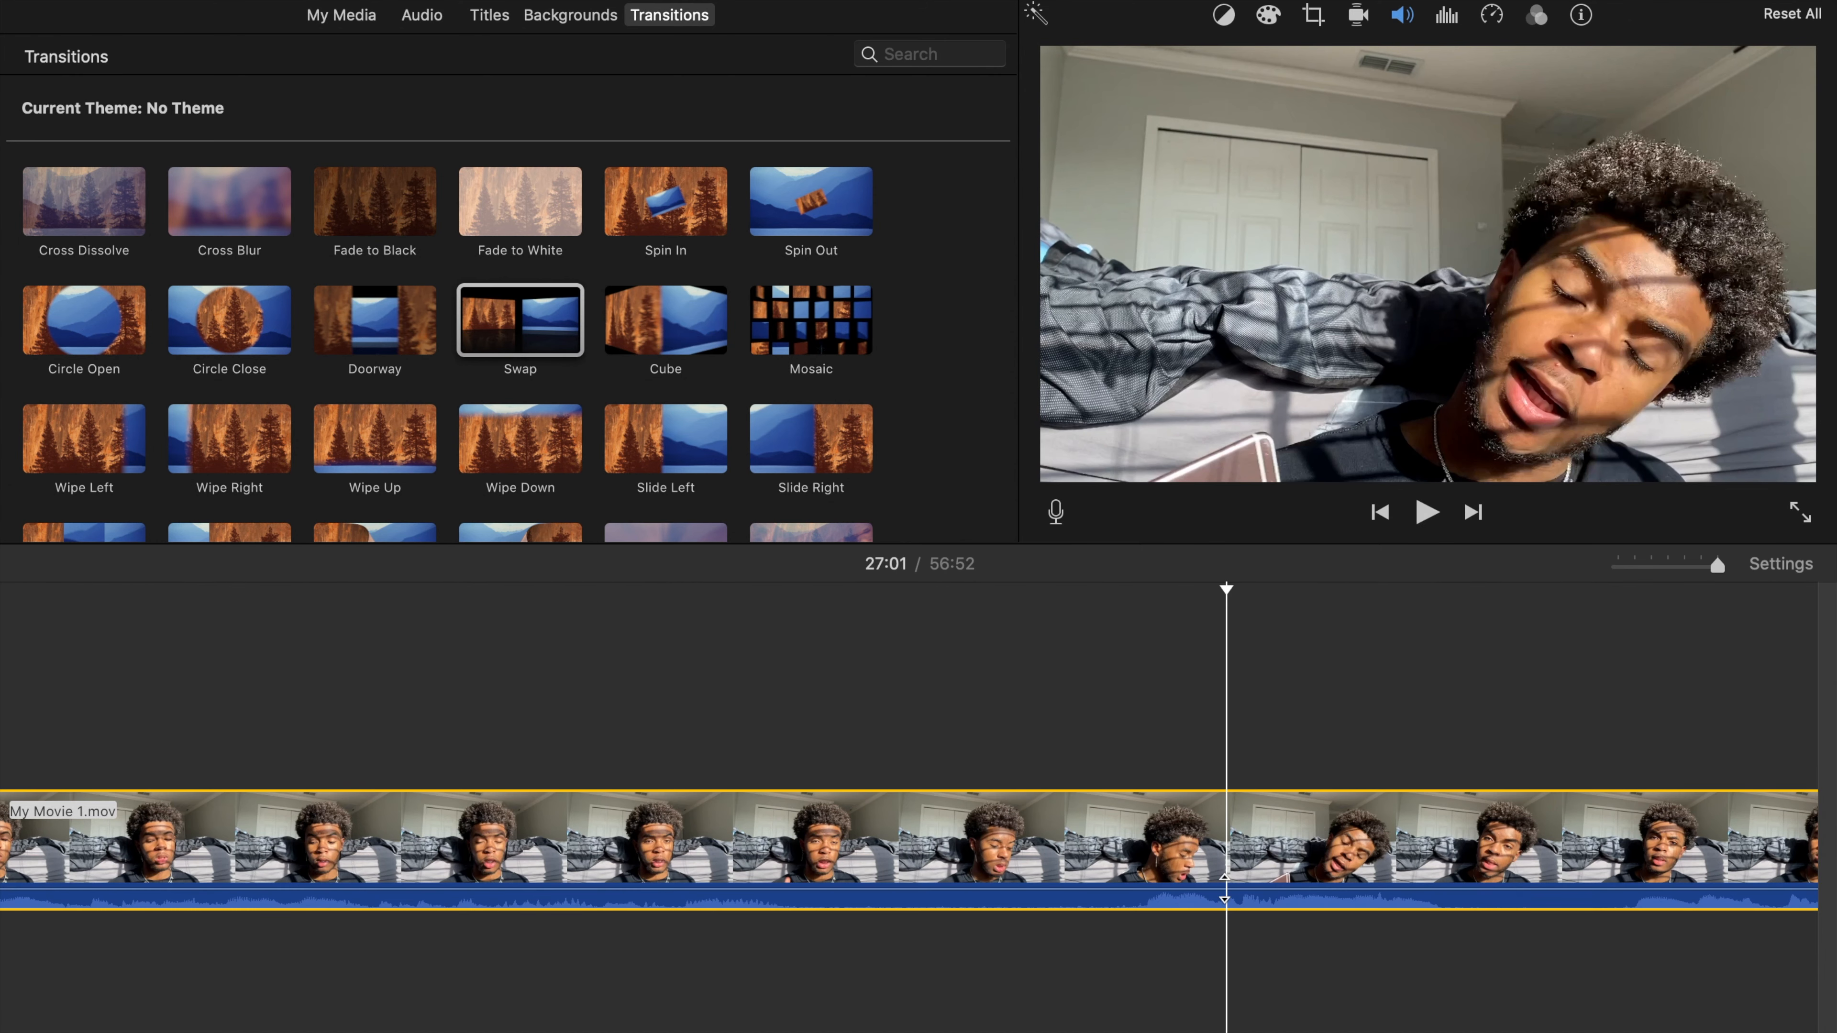
{"action": "left_click_drag", "start_coordinate": [1222, 886], "coordinate": [1221, 866]}
{"action": "key", "text": "space"}
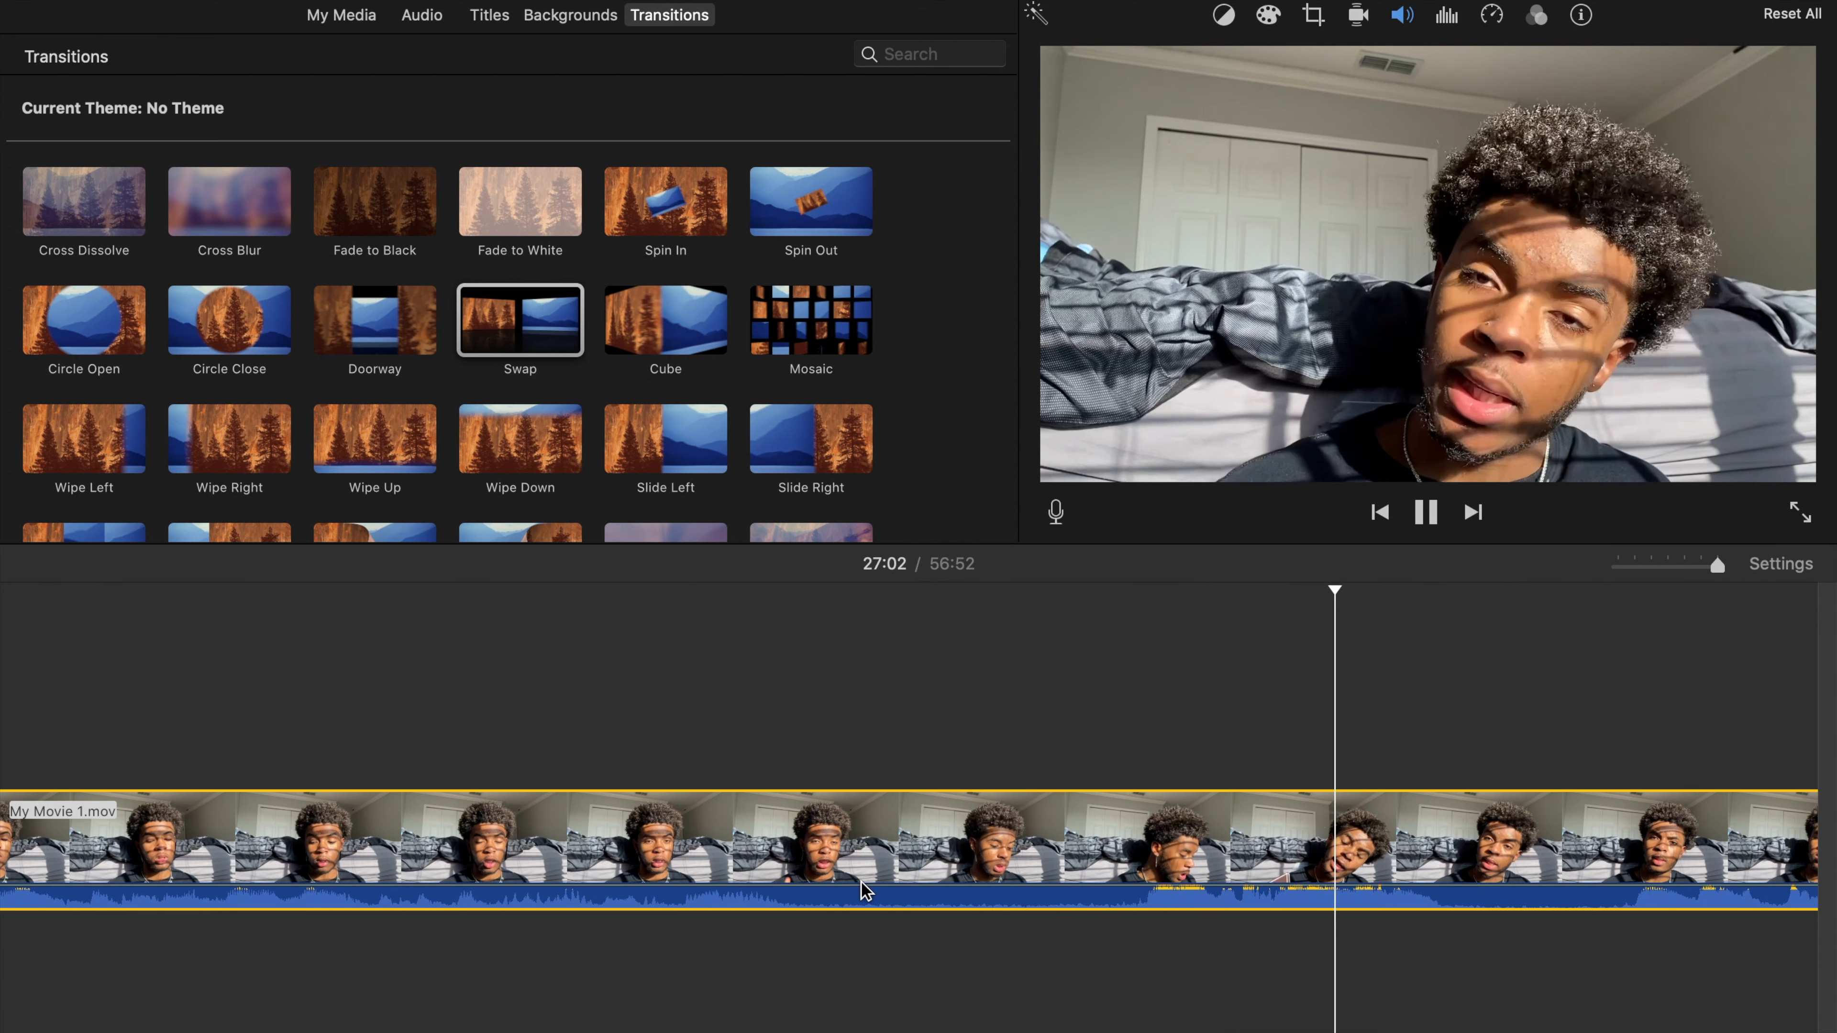
{"action": "left_click", "coordinate": [345, 854]}
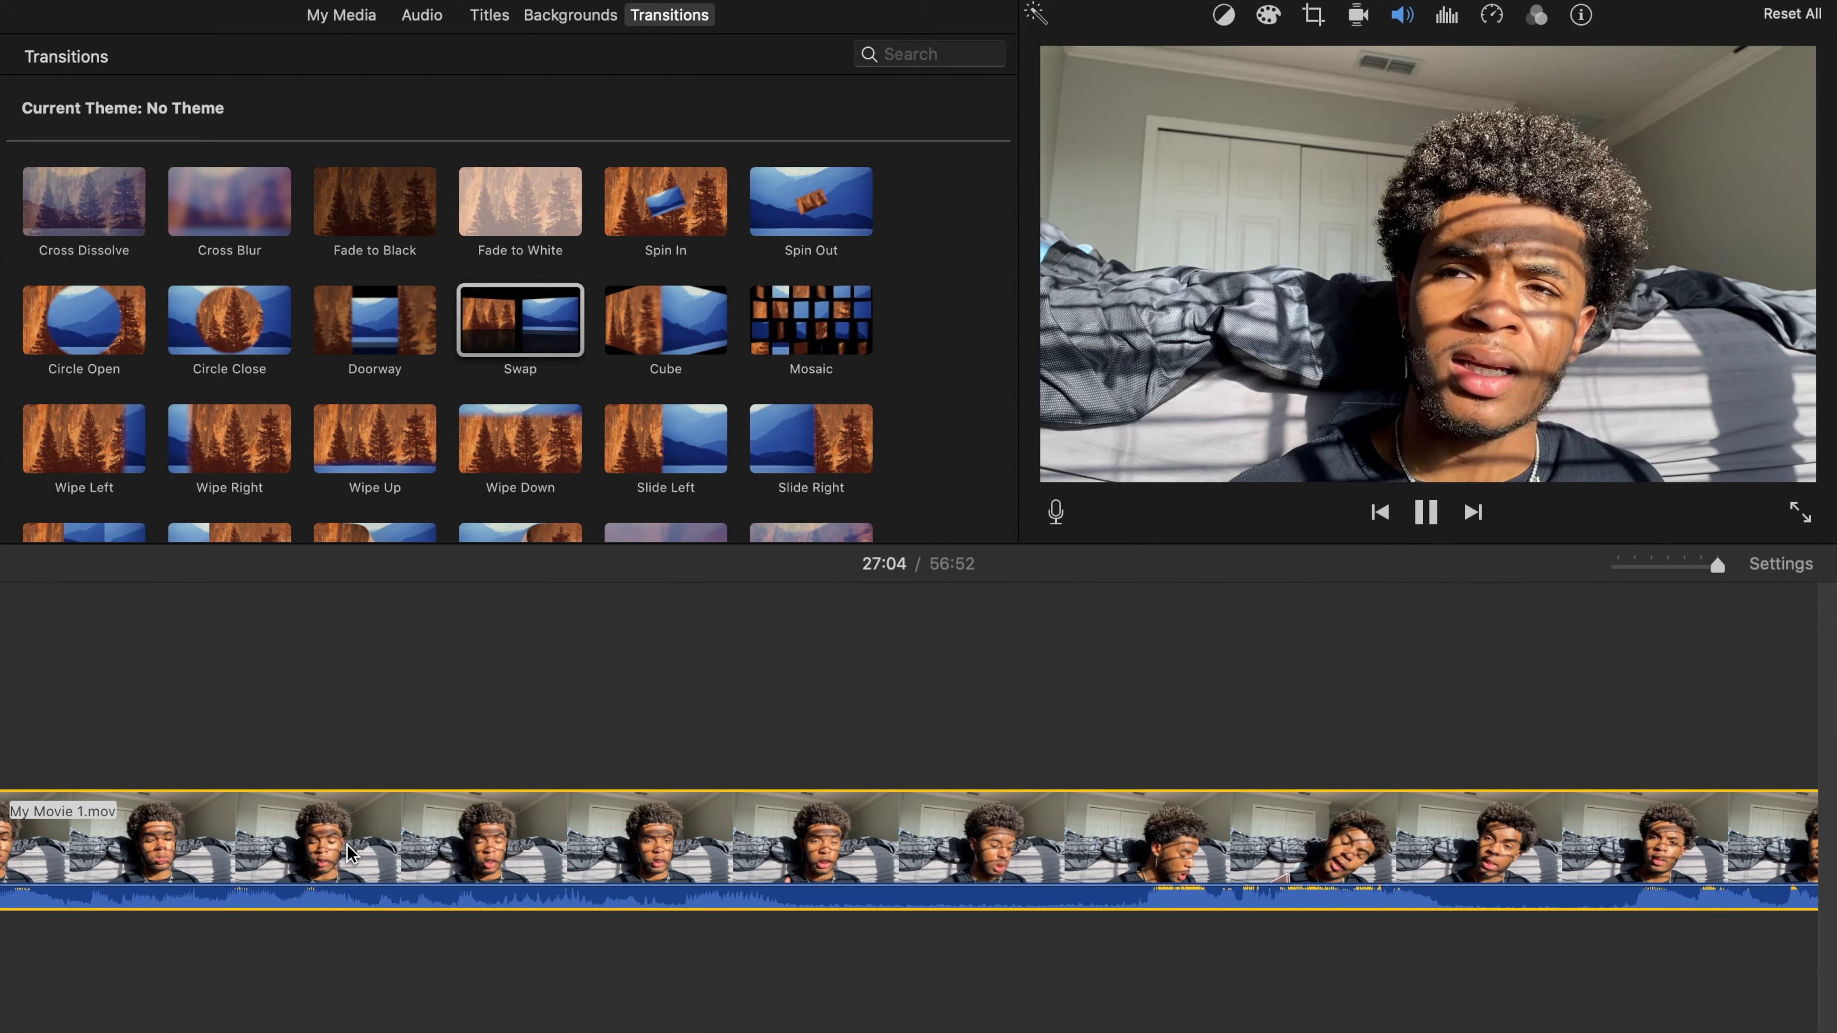
{"action": "key", "text": "space"}
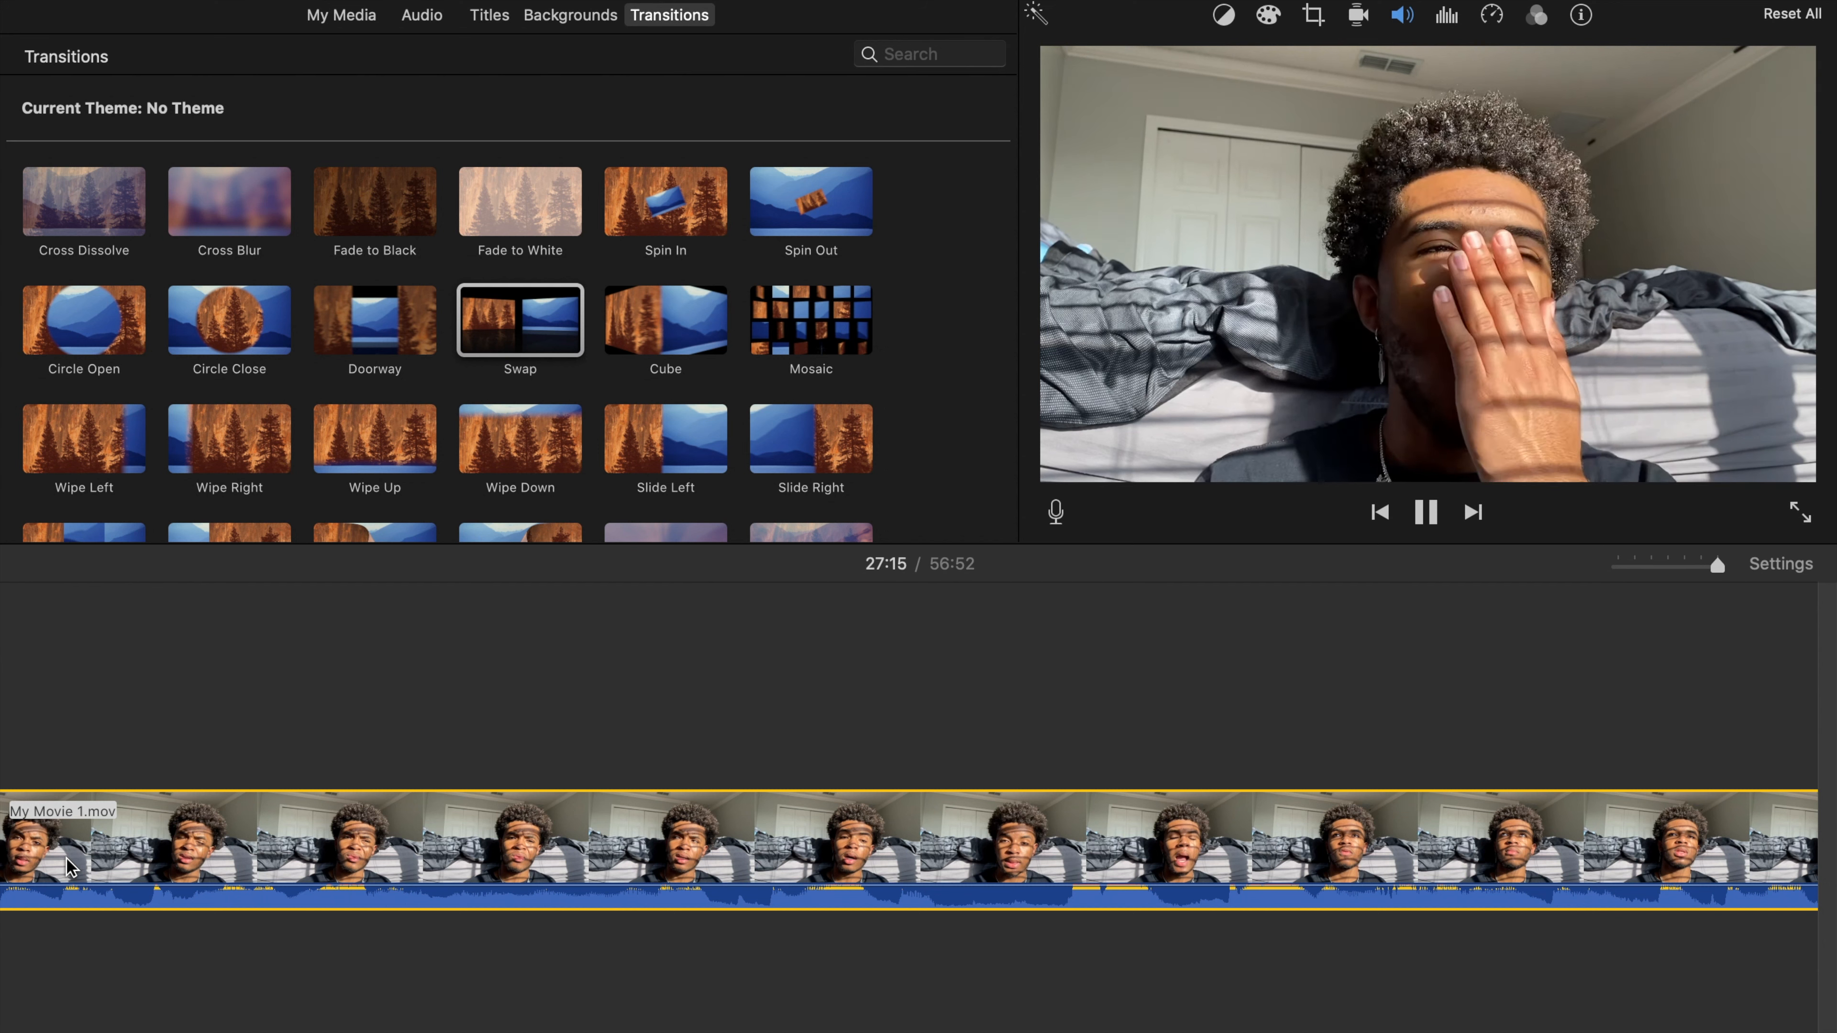
Stop playback at 27:15 and step back to locate the cut point near 27:13, before the hand covers the face.
{"action": "key", "text": "space"}
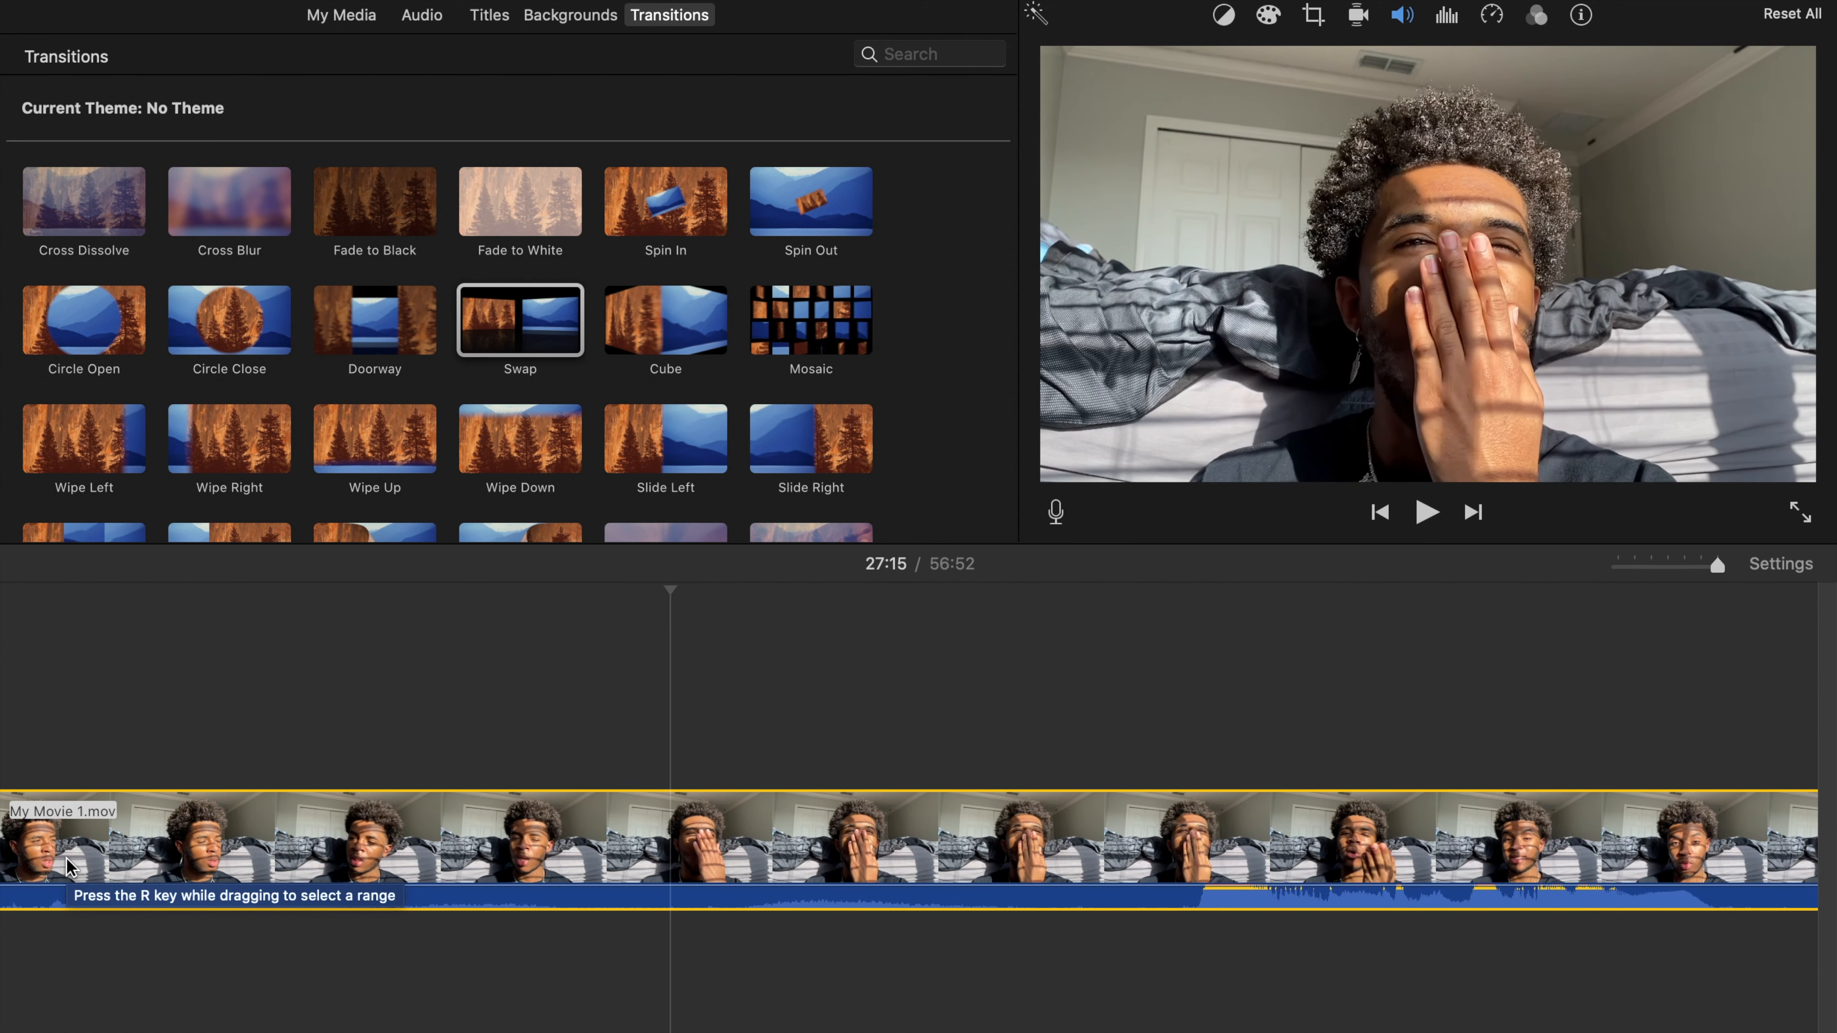
{"action": "key", "text": "Left"}
{"action": "key", "text": "Left"}
{"action": "key", "text": "Left"}
{"action": "key", "text": "Left"}
{"action": "key", "text": "Left"}
{"action": "key", "text": "Left"}
{"action": "key", "text": "Left"}
{"action": "key", "text": "Left"}
{"action": "key", "text": "Left"}
{"action": "key", "text": "Left"}
{"action": "key", "text": "Left"}
{"action": "key", "text": "Left"}
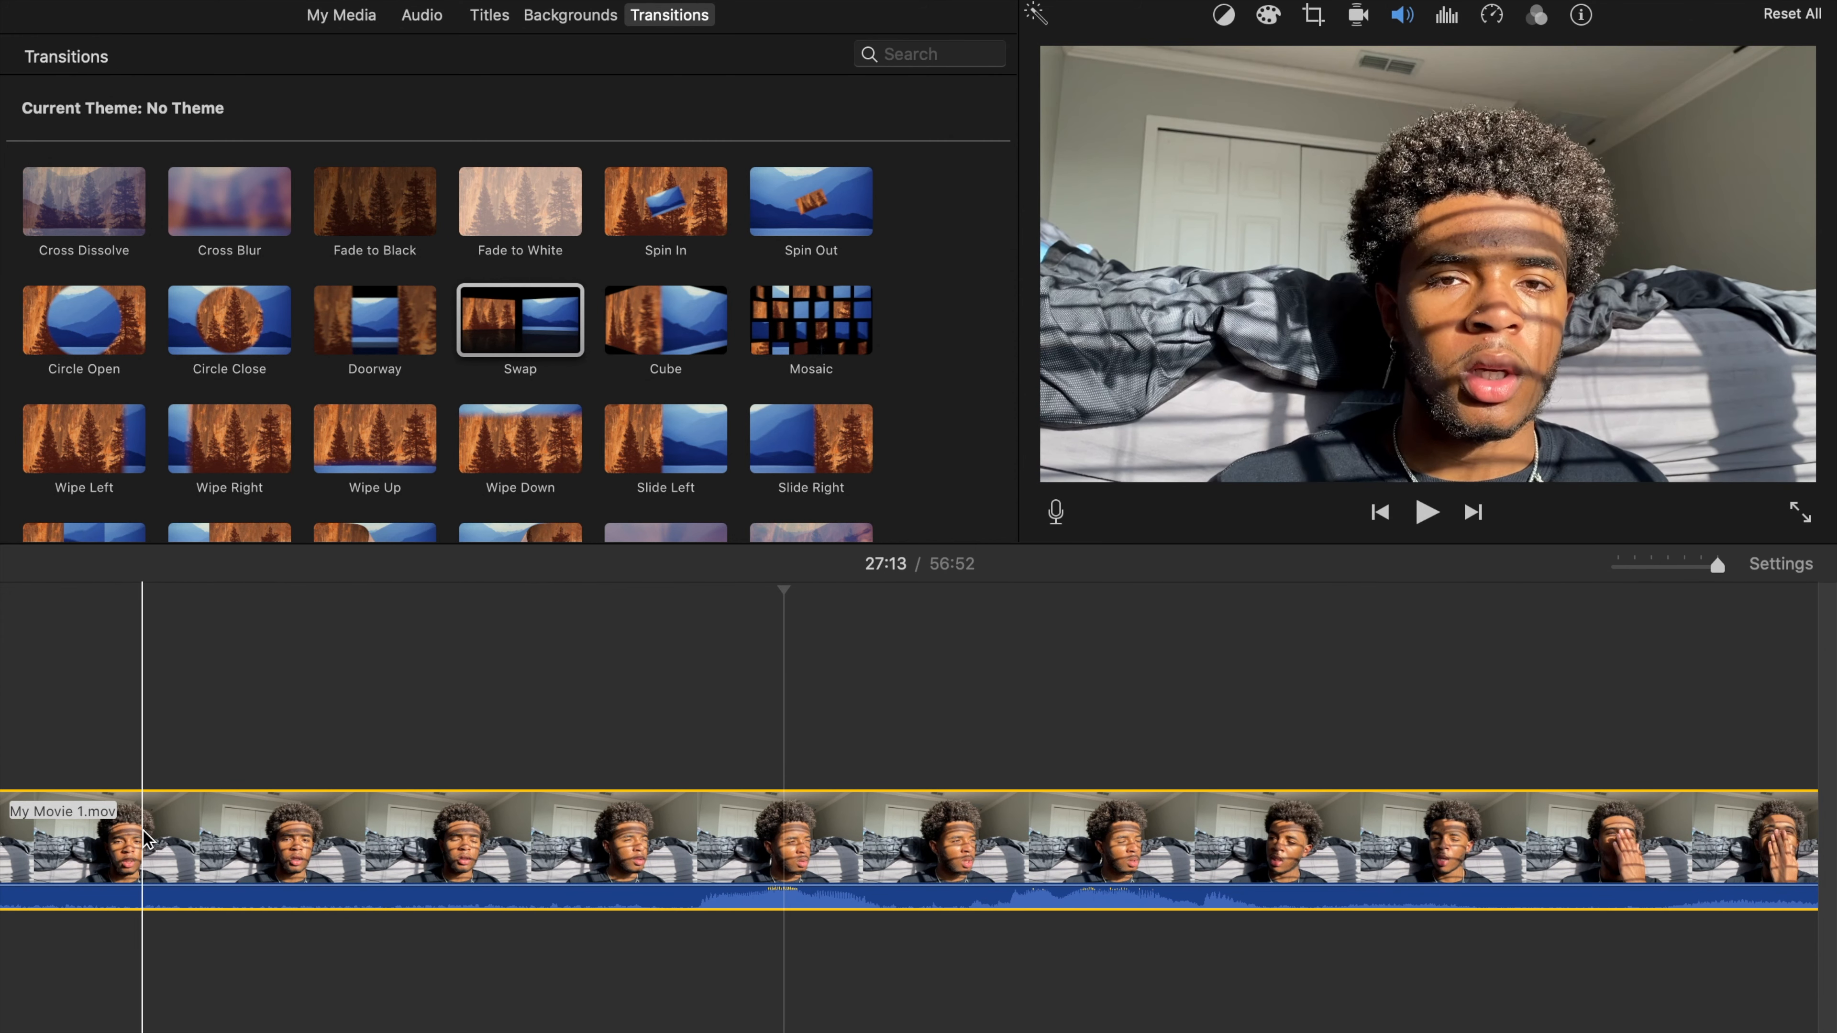
{"action": "left_click", "coordinate": [99, 844]}
{"action": "left_click", "coordinate": [24, 842]}
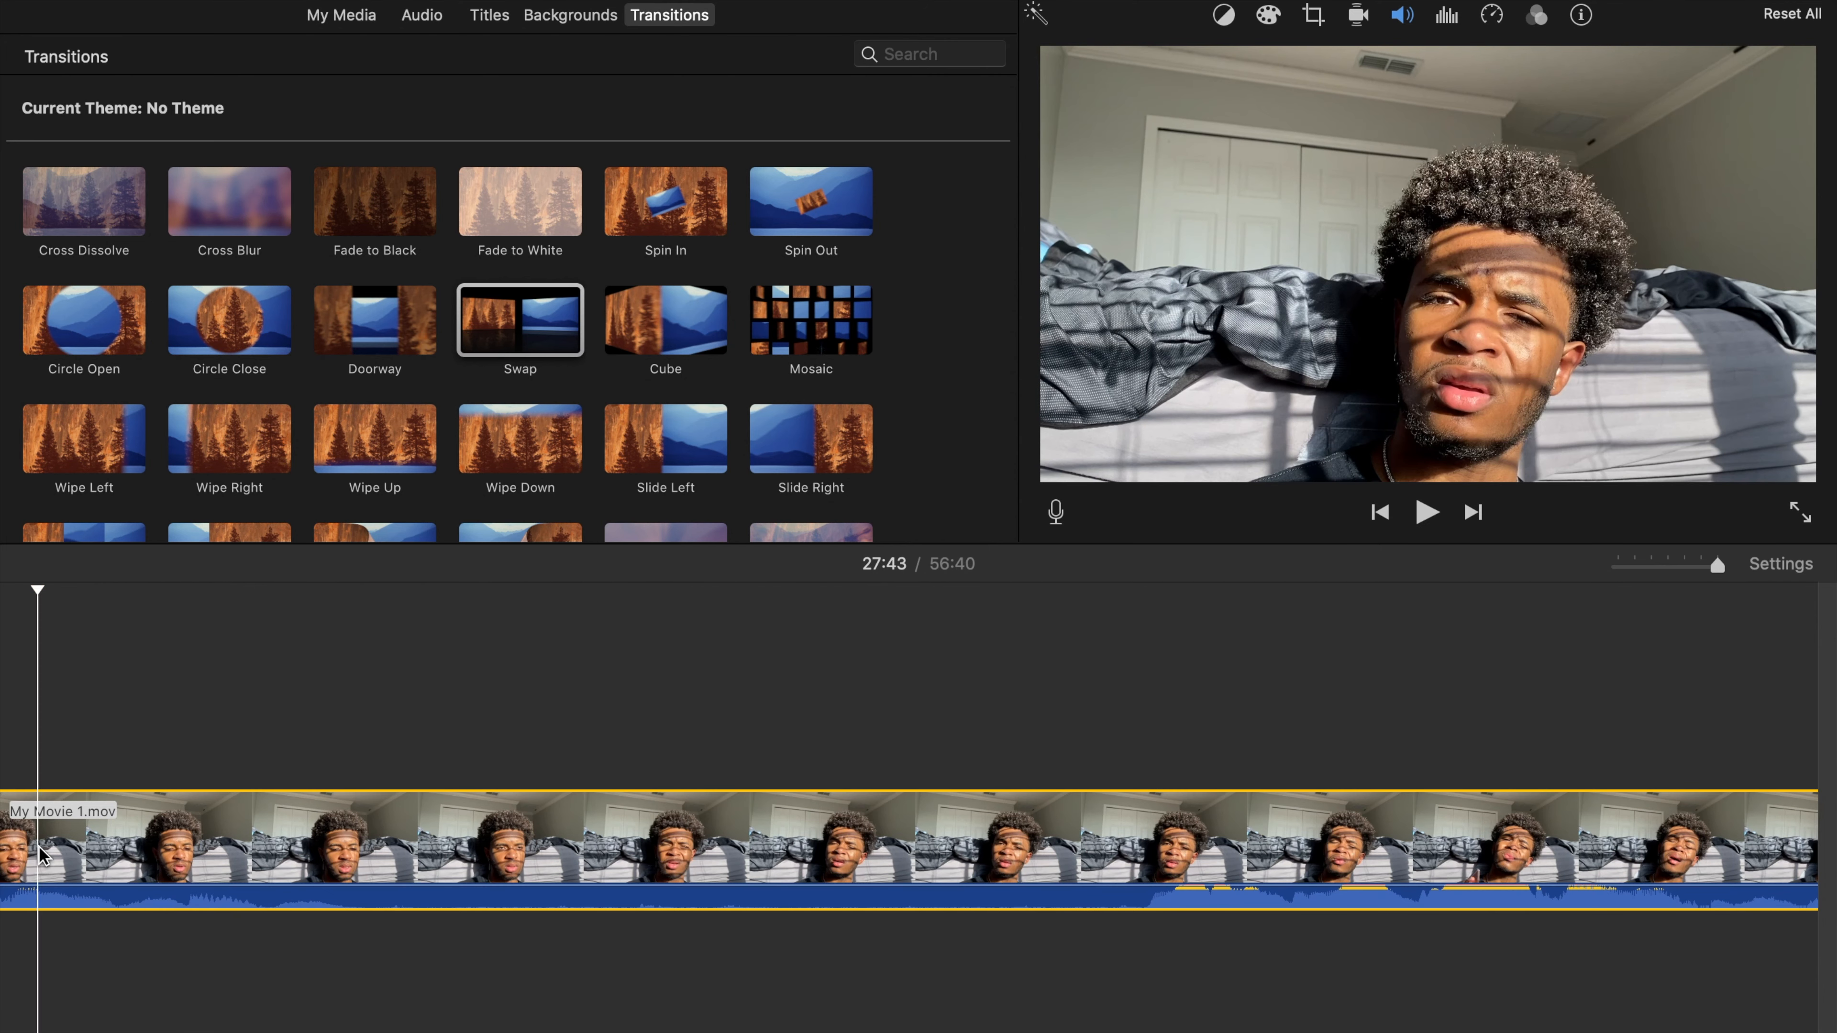
Play the clip from about 27:43, split it at 27:45, and delete the remaining footage after the cut.
{"action": "left_click", "coordinate": [2, 840]}
{"action": "left_click", "coordinate": [93, 827]}
{"action": "key", "text": "space"}
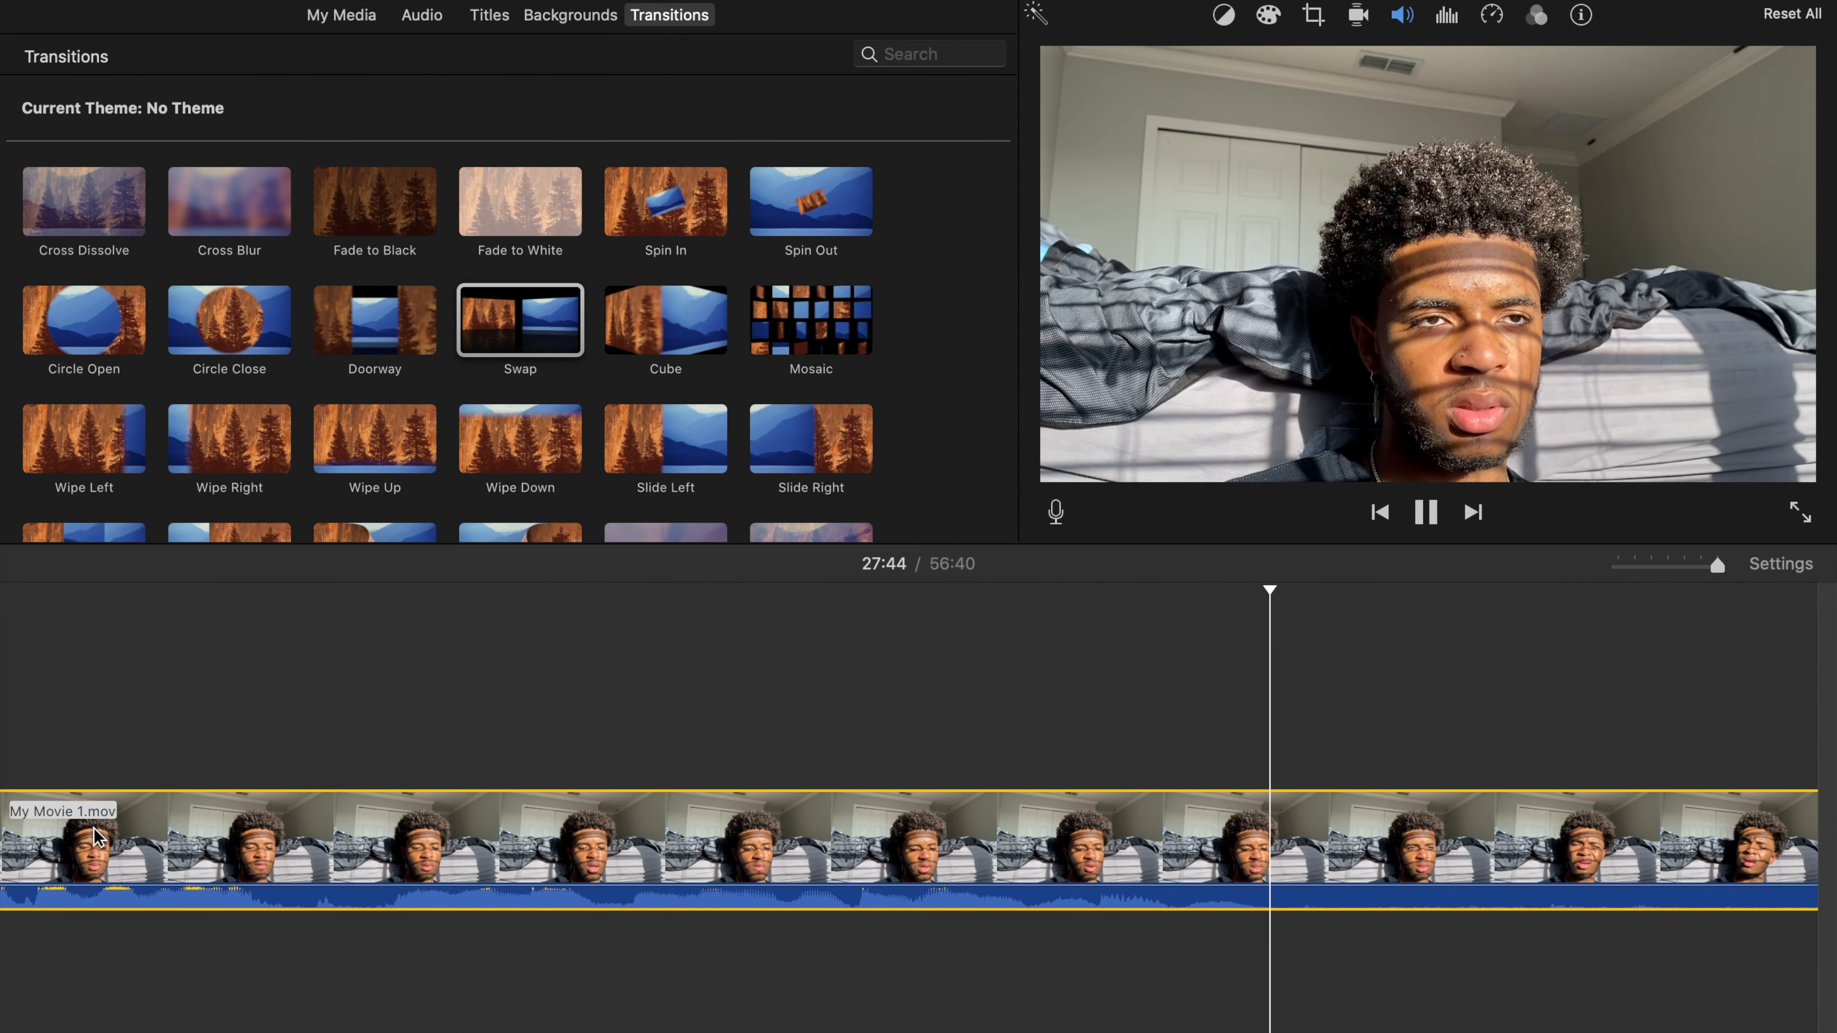
{"action": "key", "text": "space"}
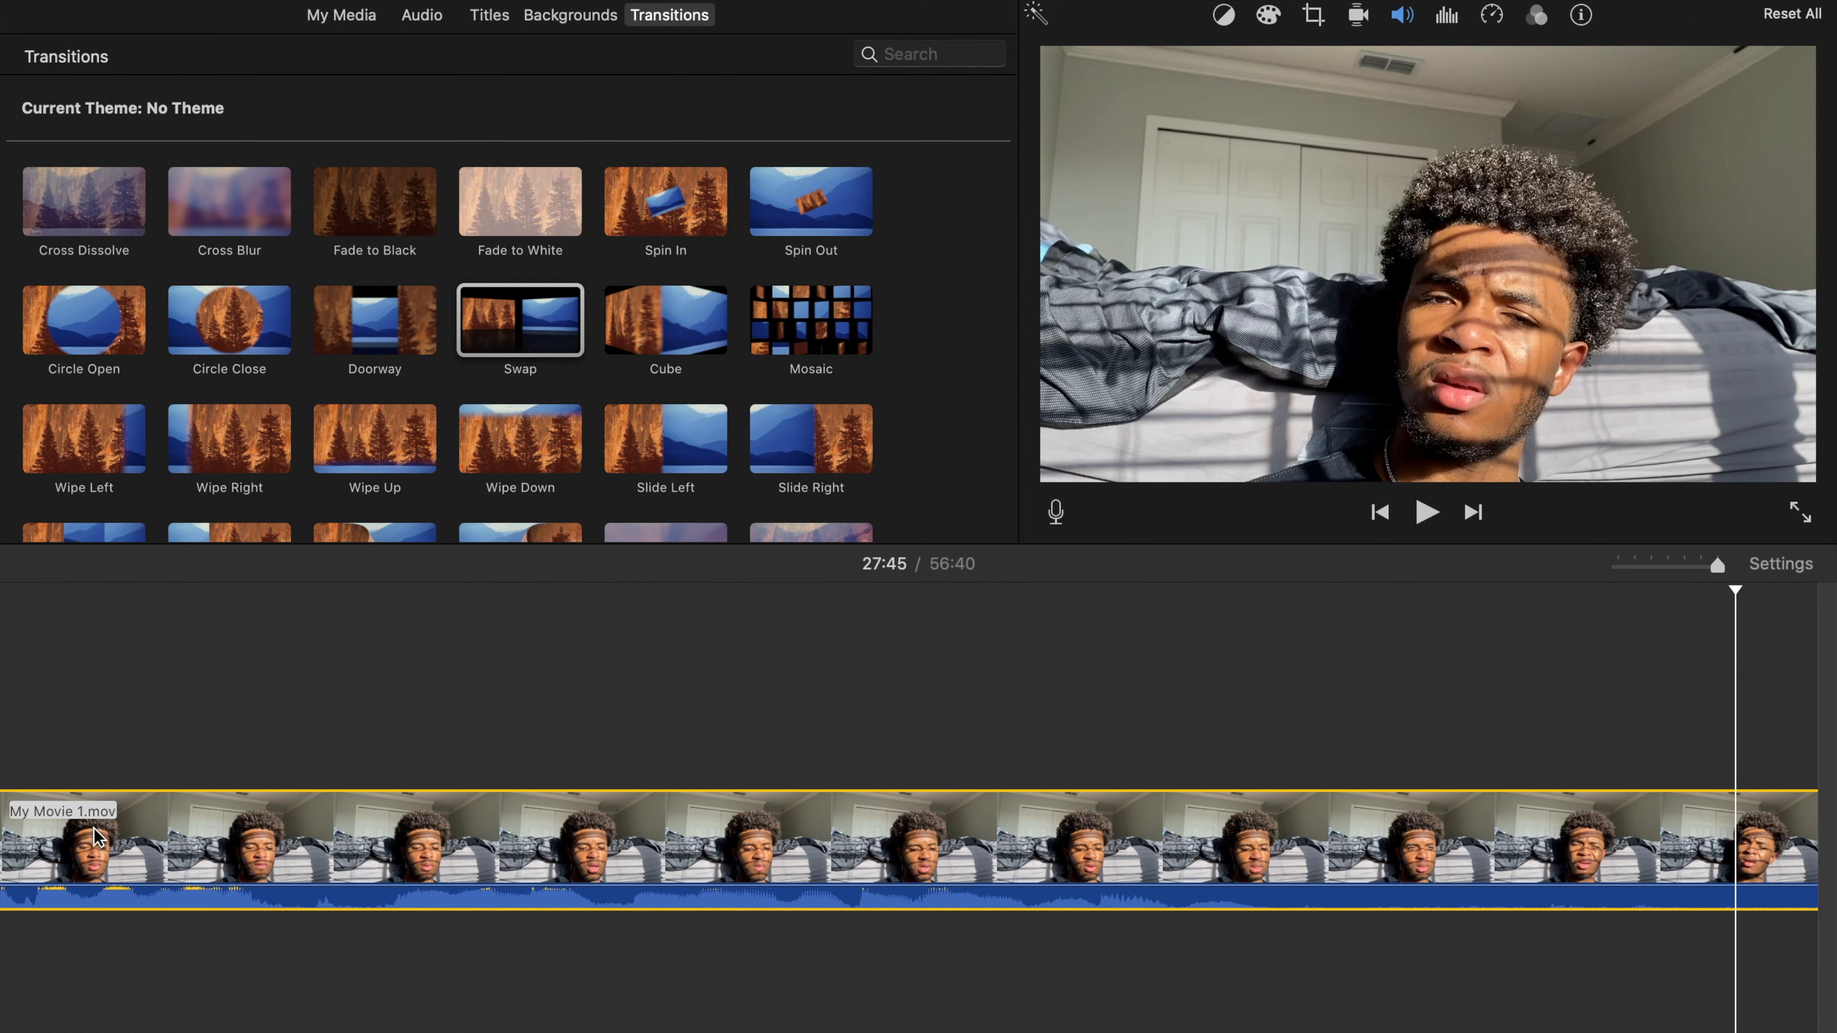
{"action": "key", "text": "super+b"}
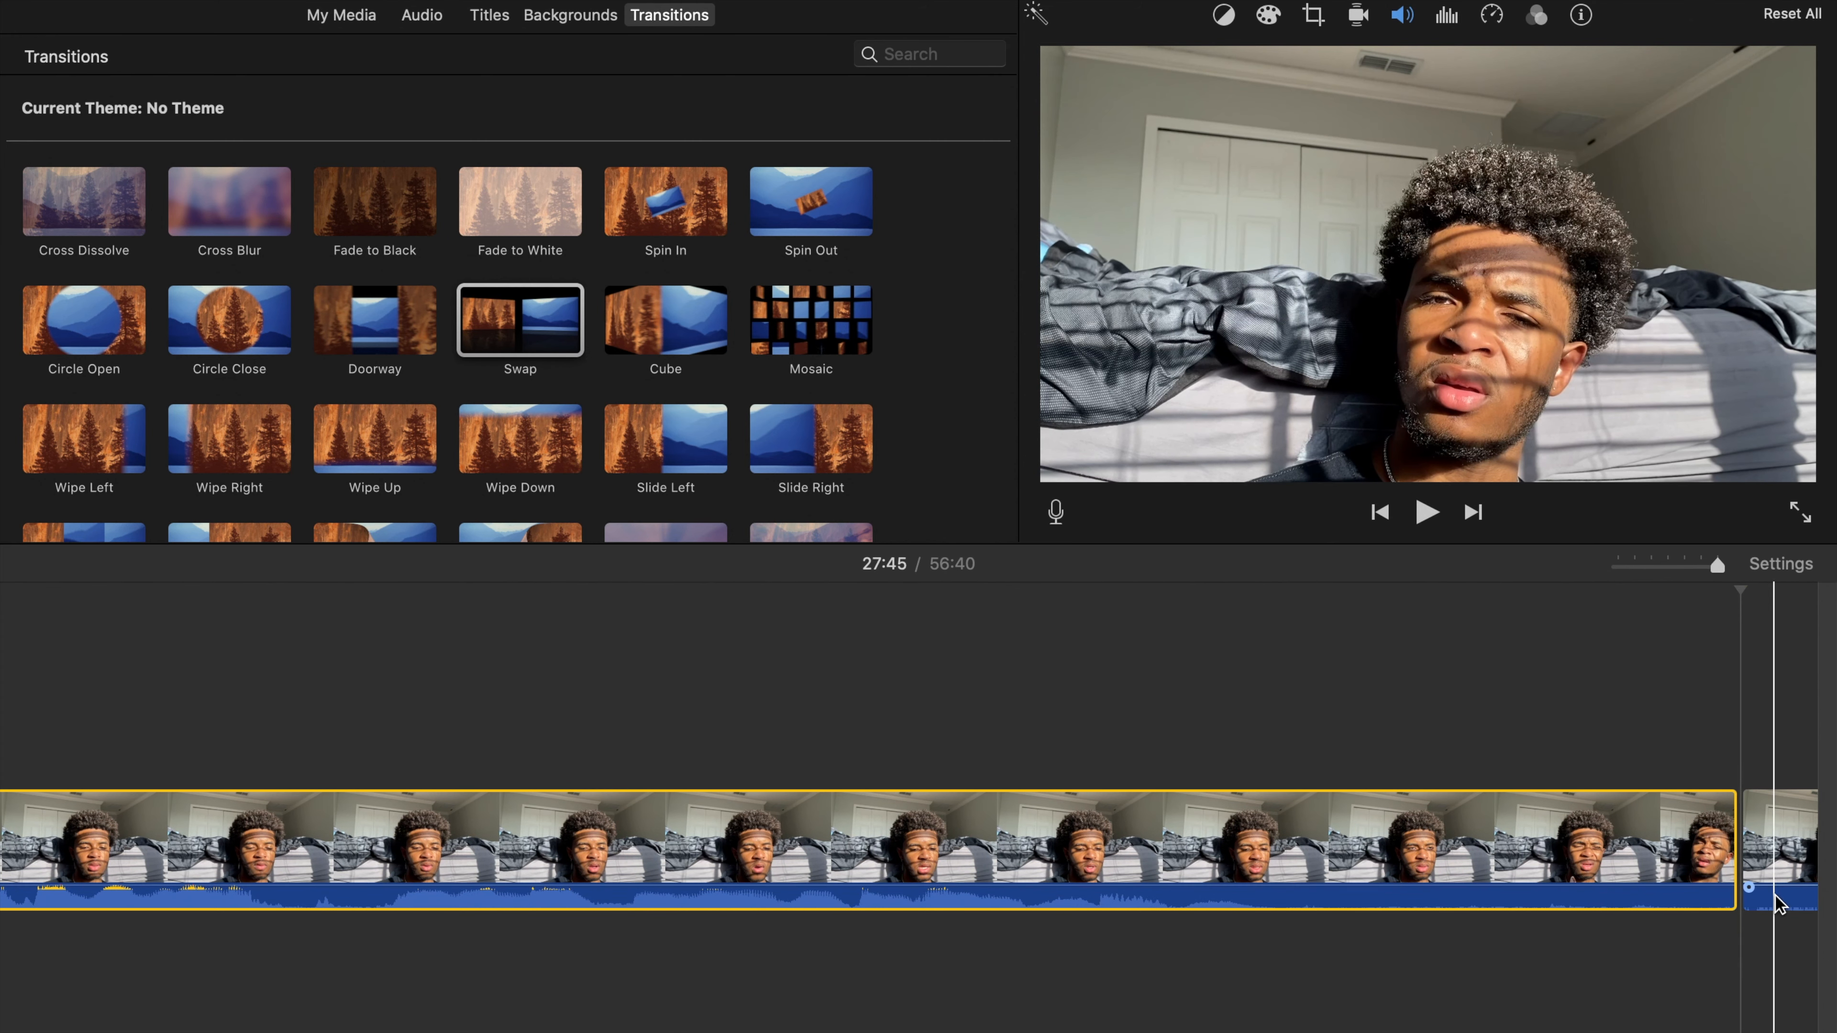
{"action": "left_click", "coordinate": [1771, 865]}
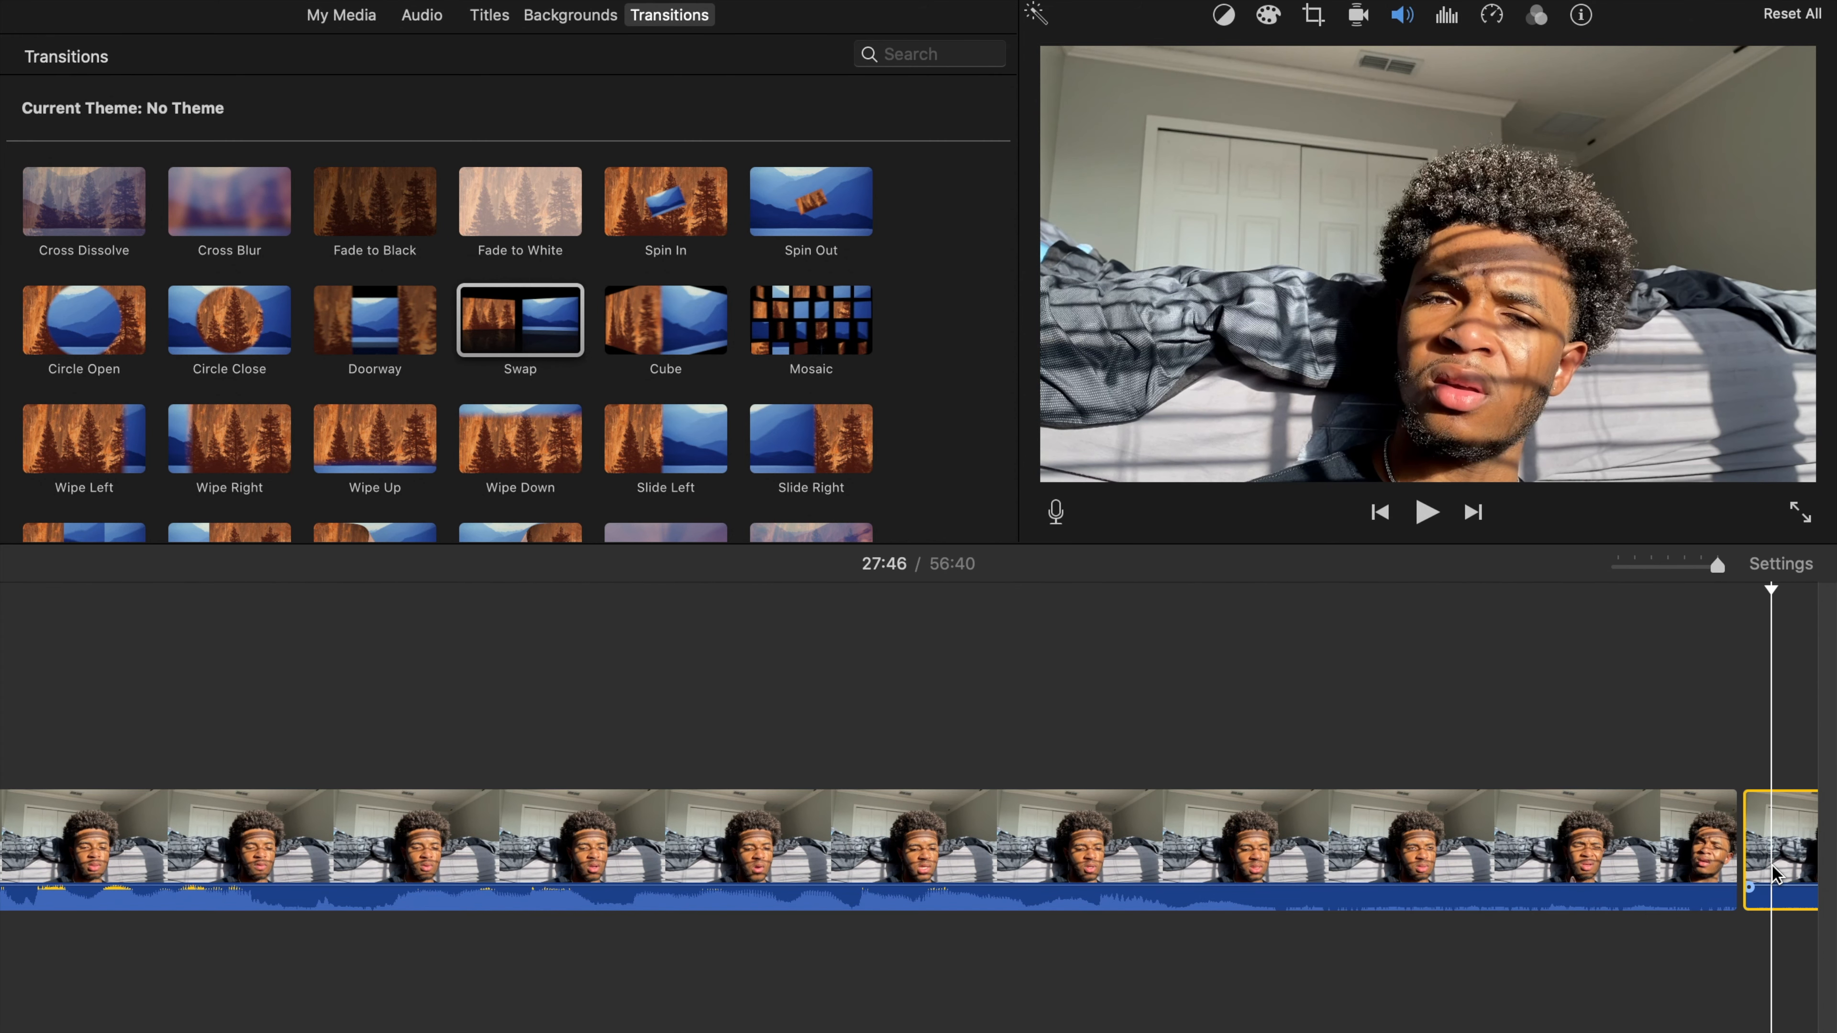
{"action": "key", "text": "Delete"}
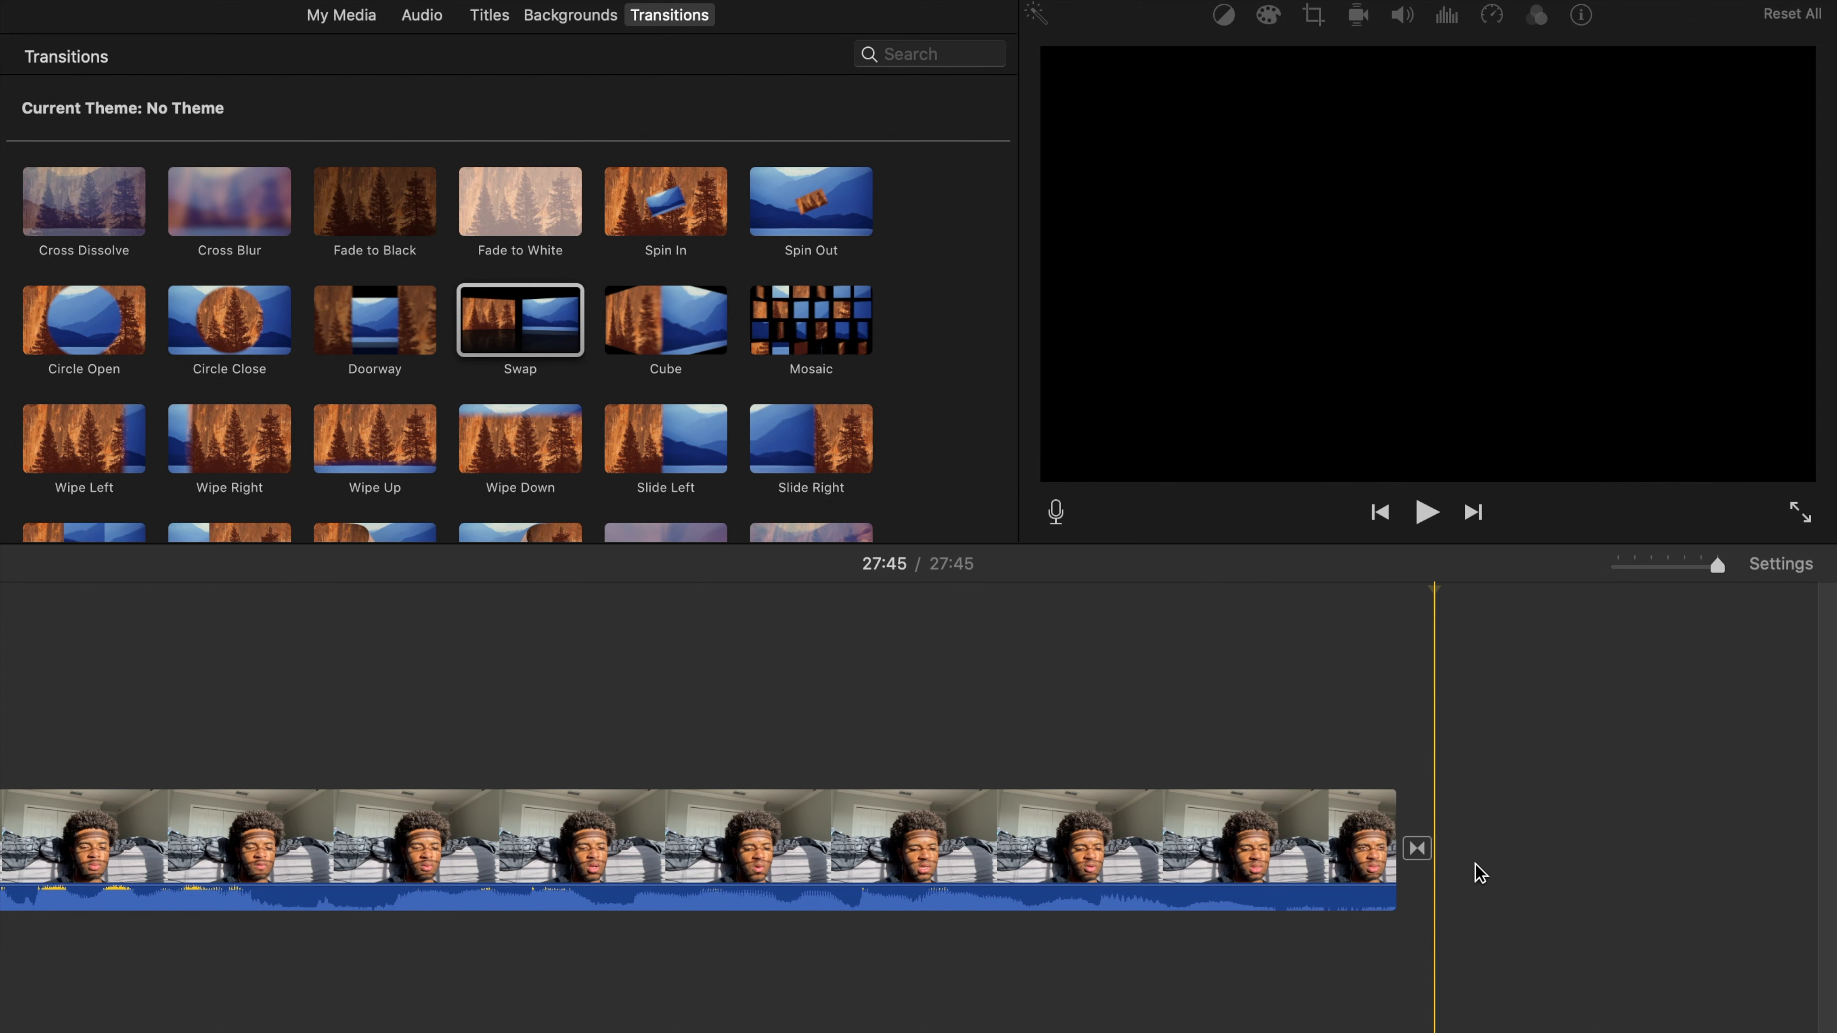
Open the duration settings of the Swap transition at the end of the timeline and close them without applying a change.
{"action": "left_click", "coordinate": [1418, 850]}
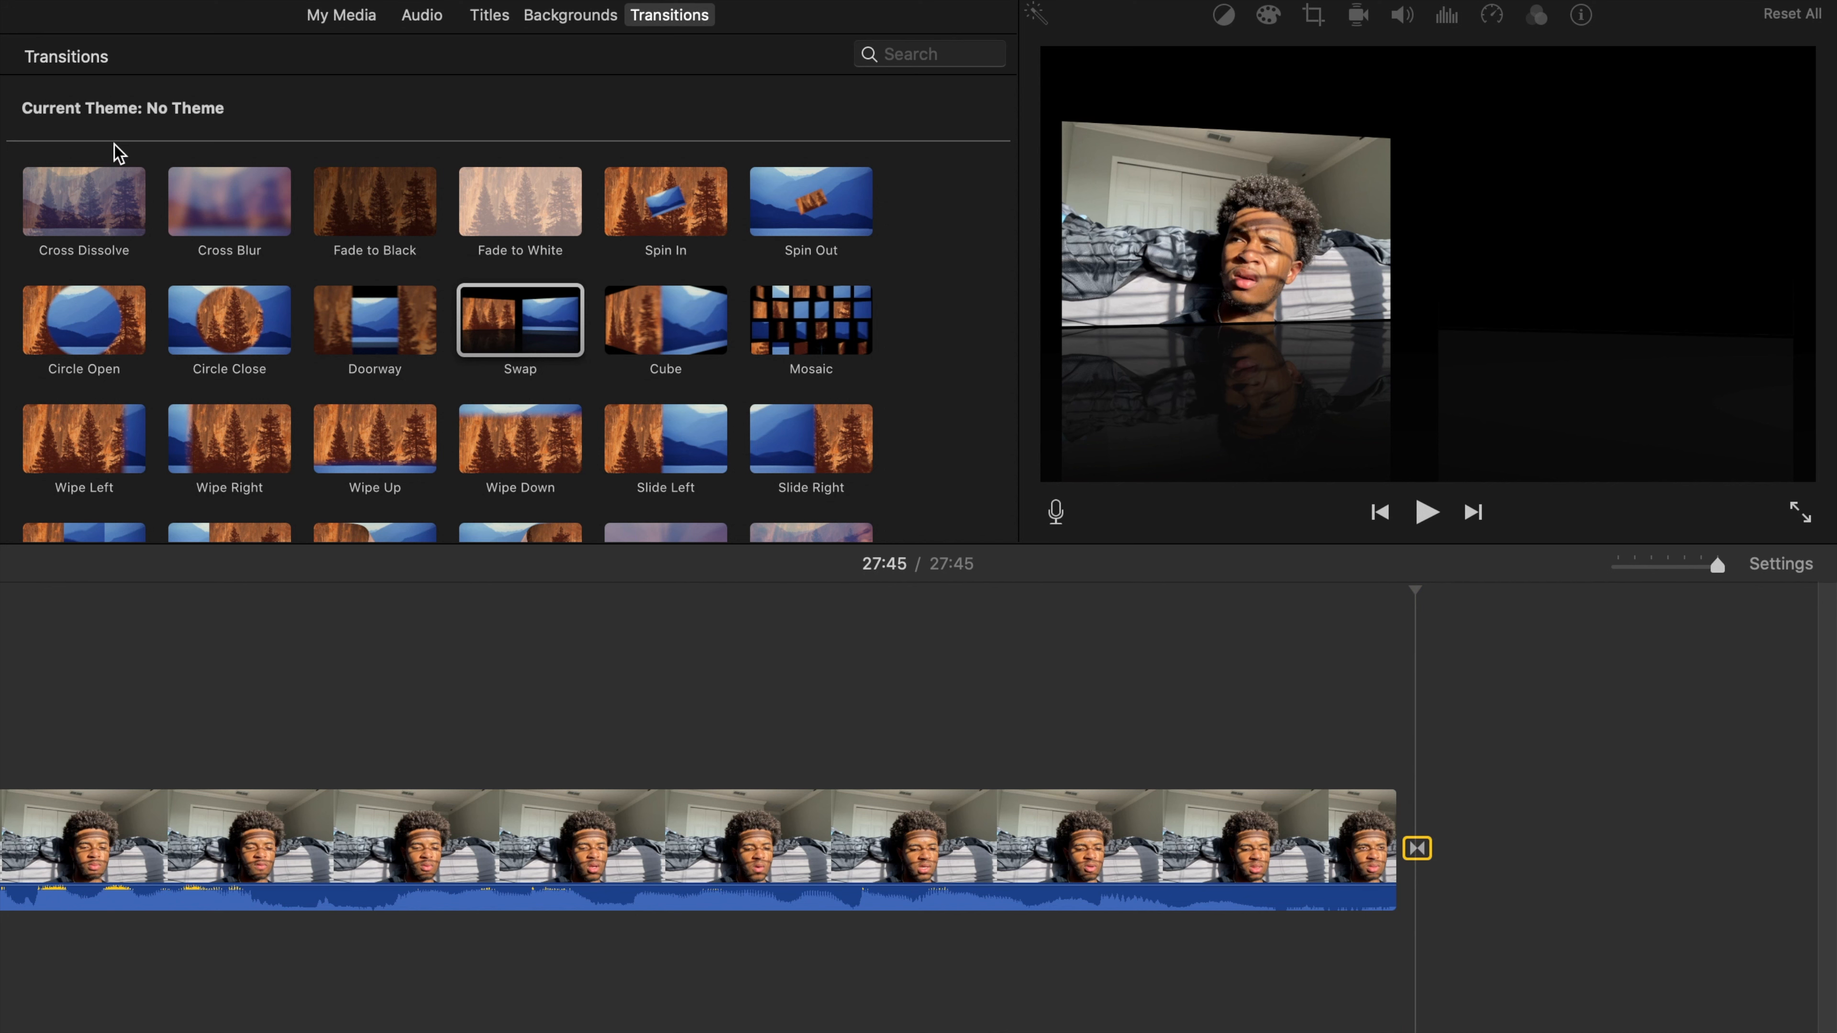
{"action": "double_click", "coordinate": [1419, 849]}
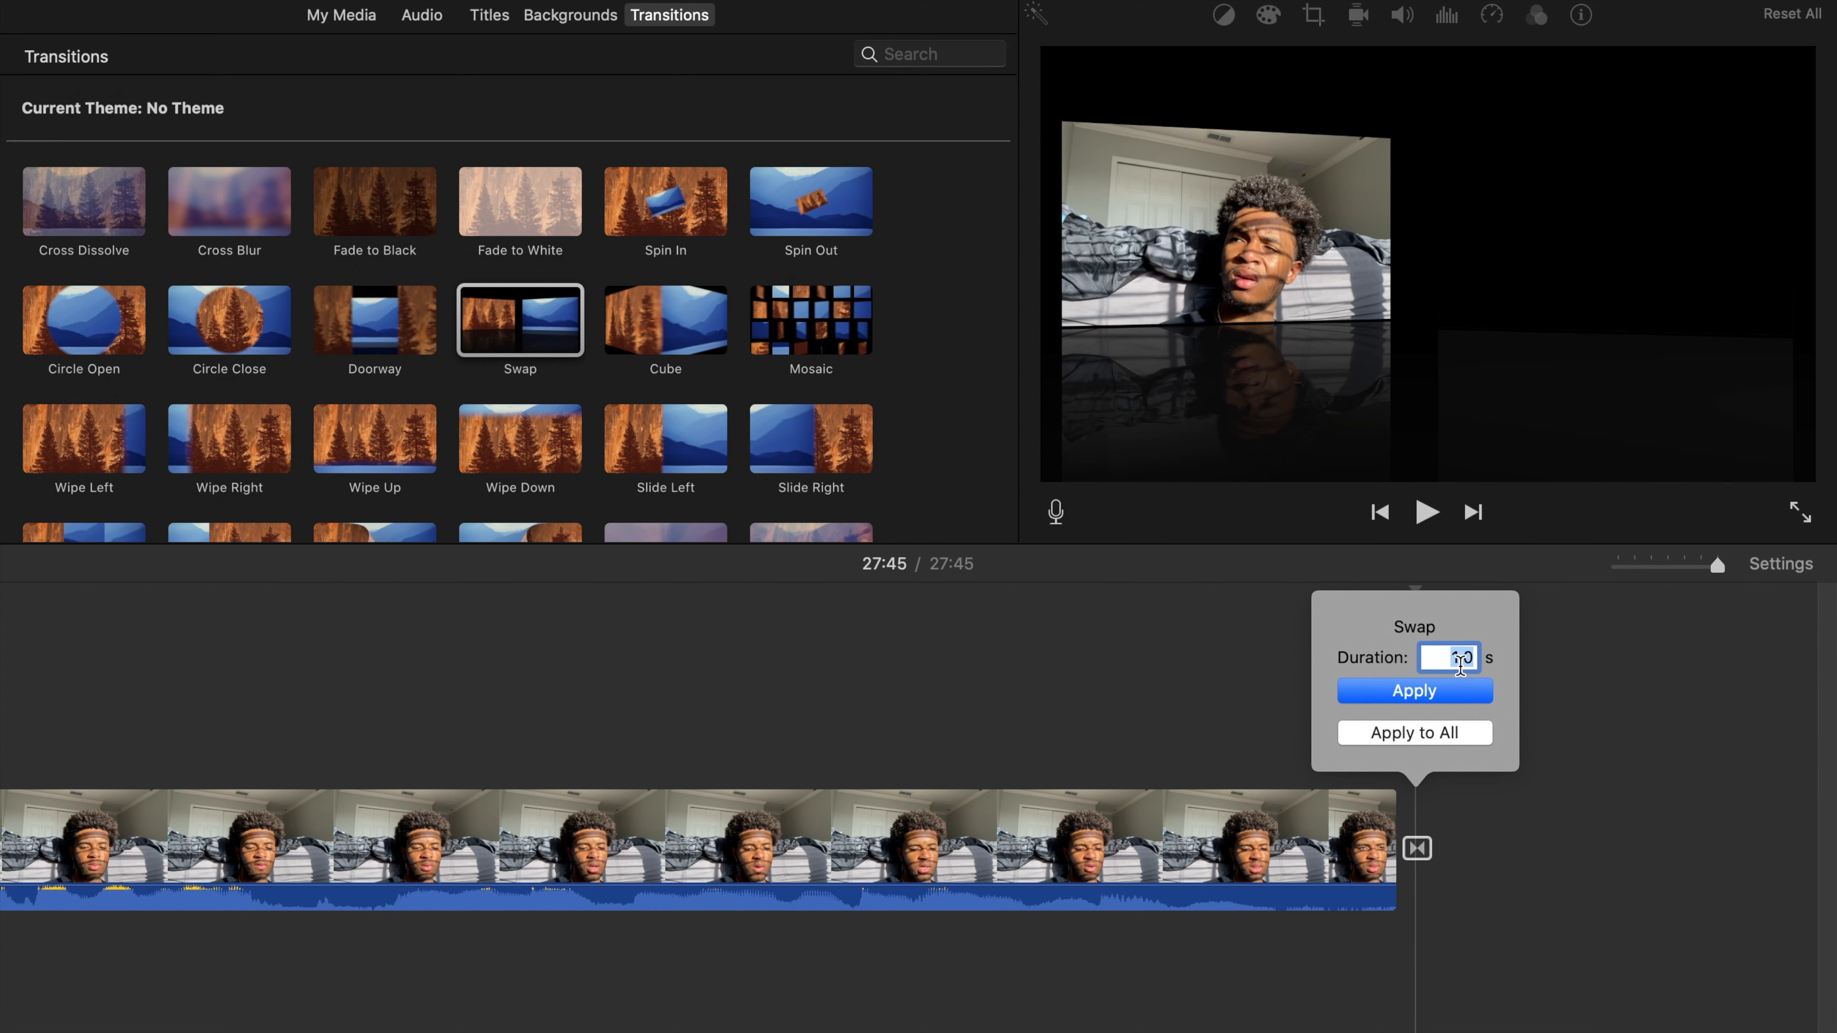
{"action": "left_click", "coordinate": [1416, 846]}
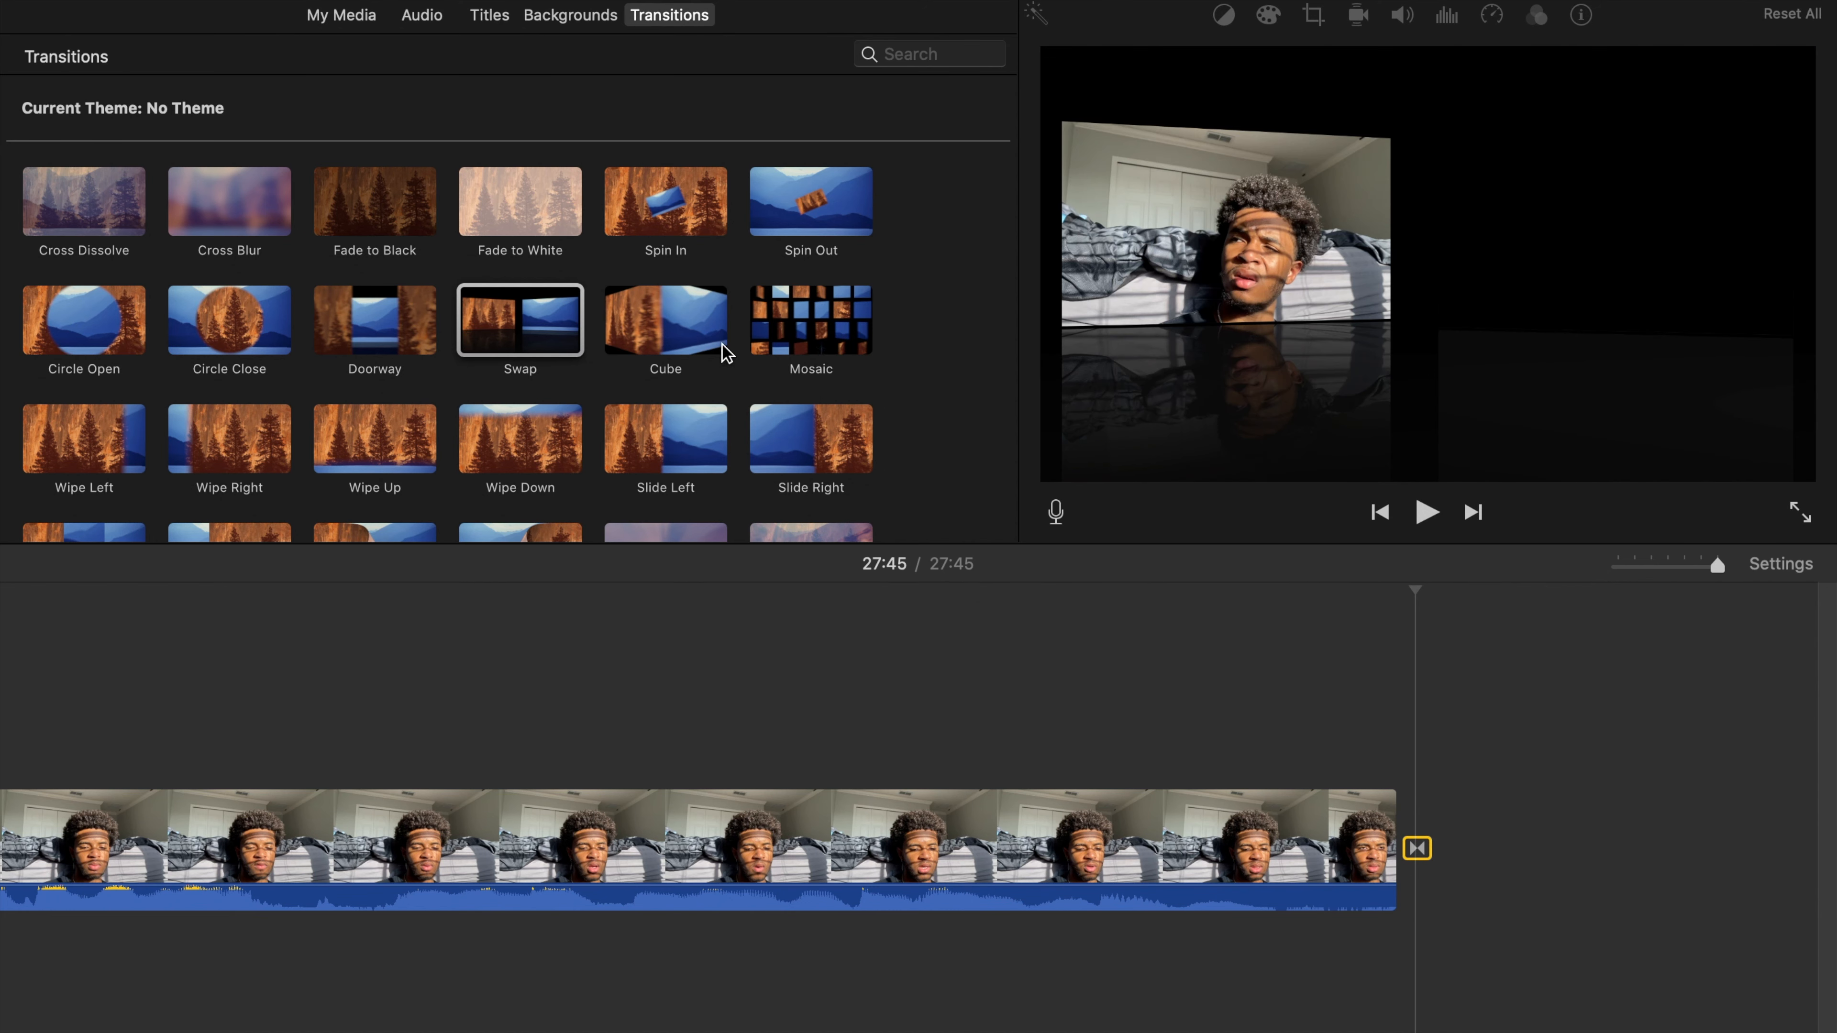
Browse the available transition styles, from Cross Dissolve and Circle Open down to Ripple.
{"action": "left_click", "coordinate": [97, 209]}
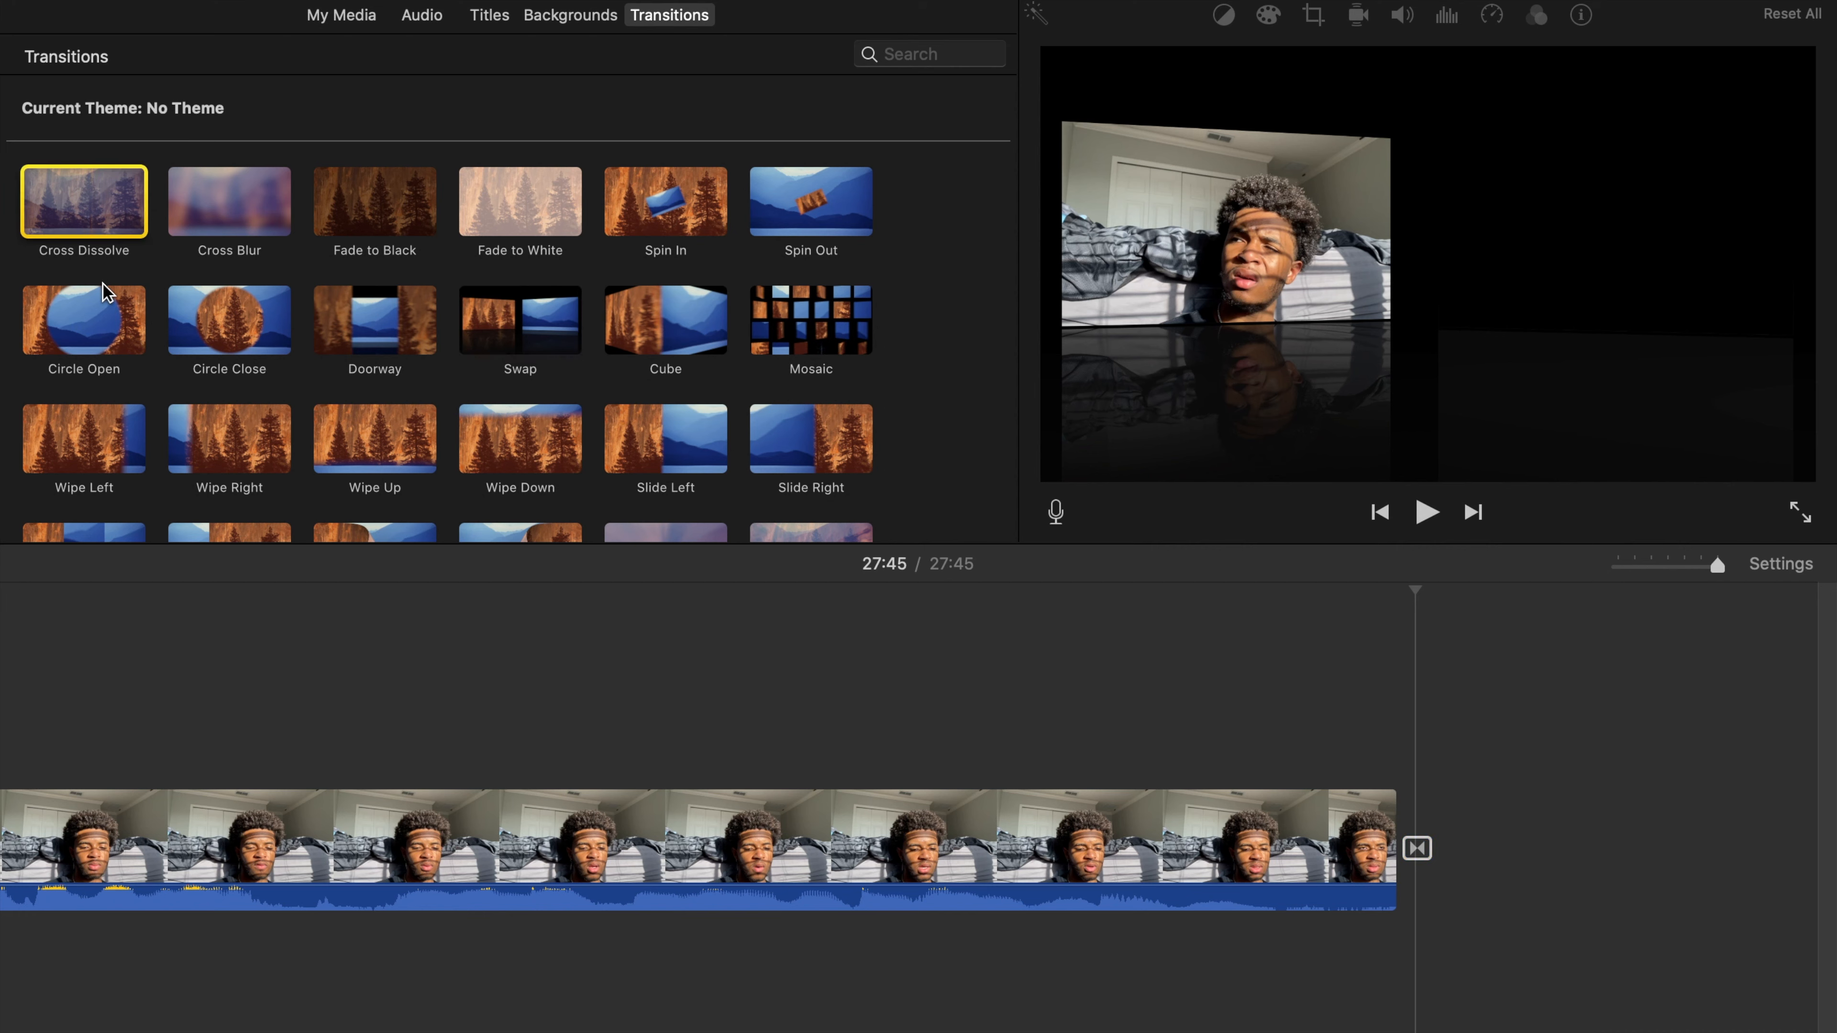
{"action": "left_click", "coordinate": [102, 293]}
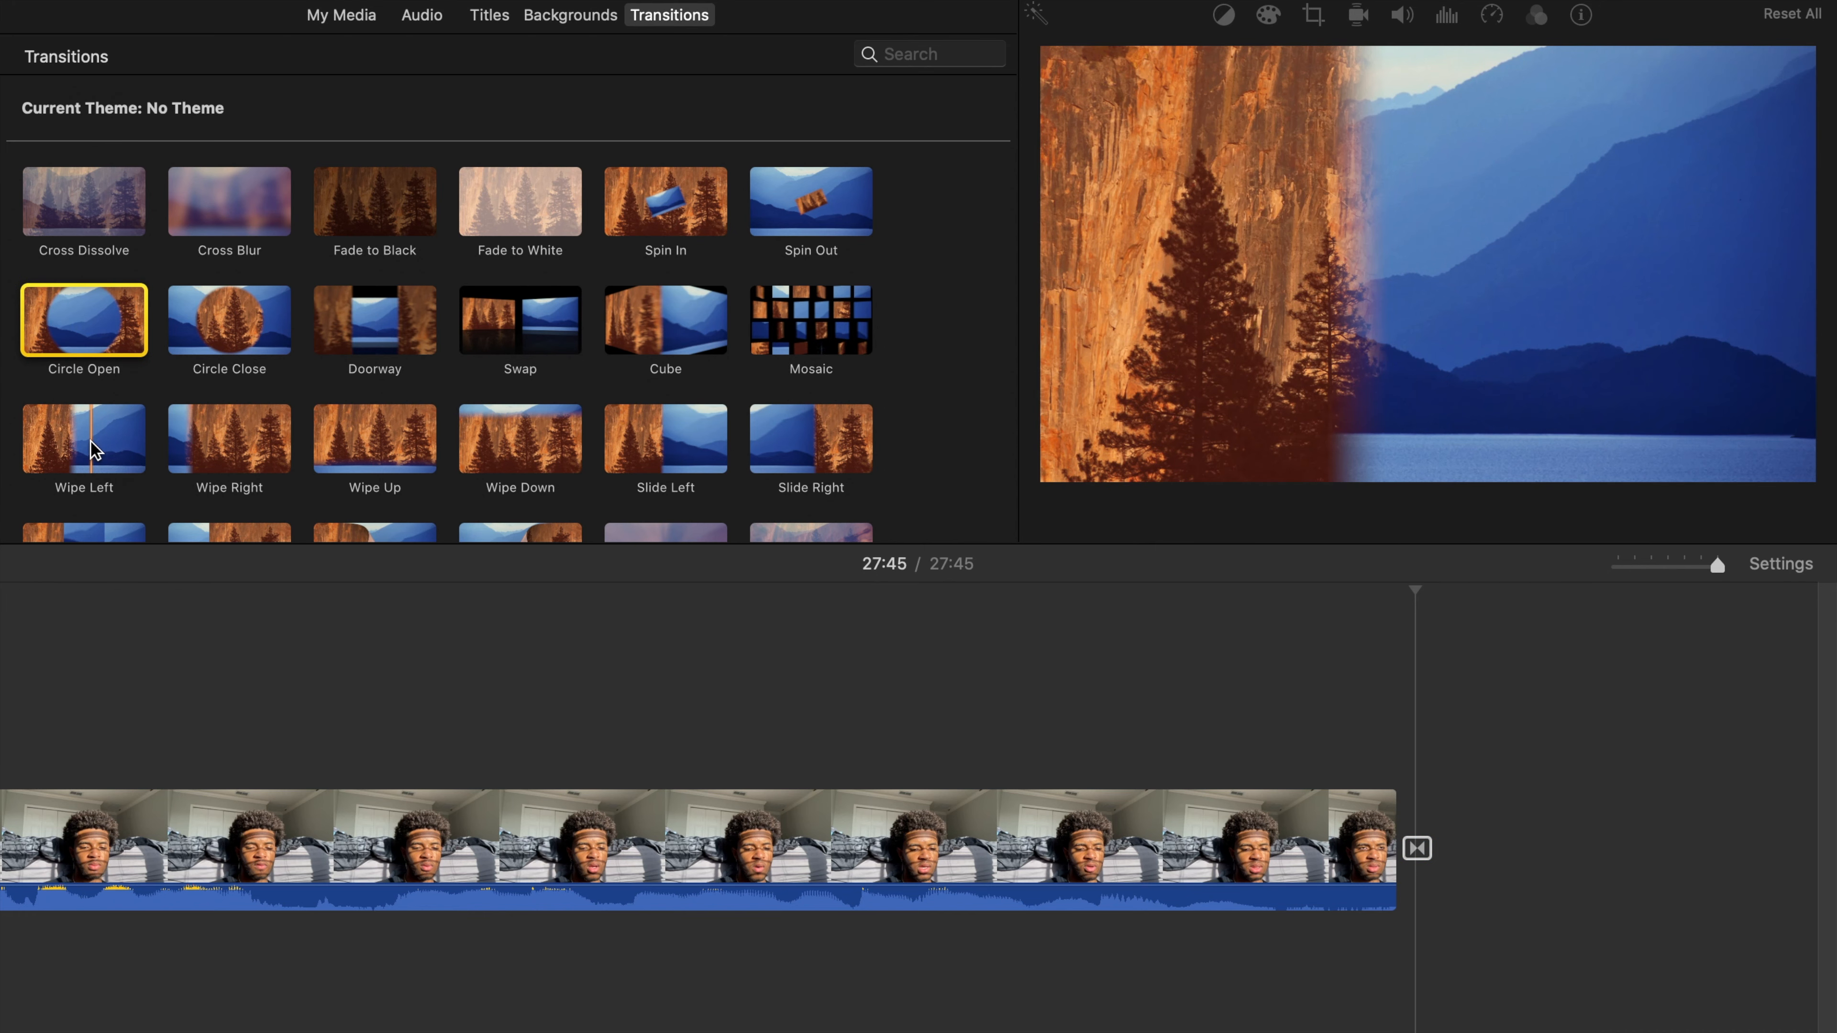
{"action": "key", "text": "Right"}
{"action": "key", "text": "Right"}
{"action": "key", "text": "Right"}
{"action": "key", "text": "Right"}
{"action": "key", "text": "Right"}
{"action": "key", "text": "Right"}
{"action": "key", "text": "Right"}
{"action": "key", "text": "Right"}
{"action": "key", "text": "Right"}
{"action": "key", "text": "Right"}
{"action": "key", "text": "Right"}
{"action": "key", "text": "Right"}
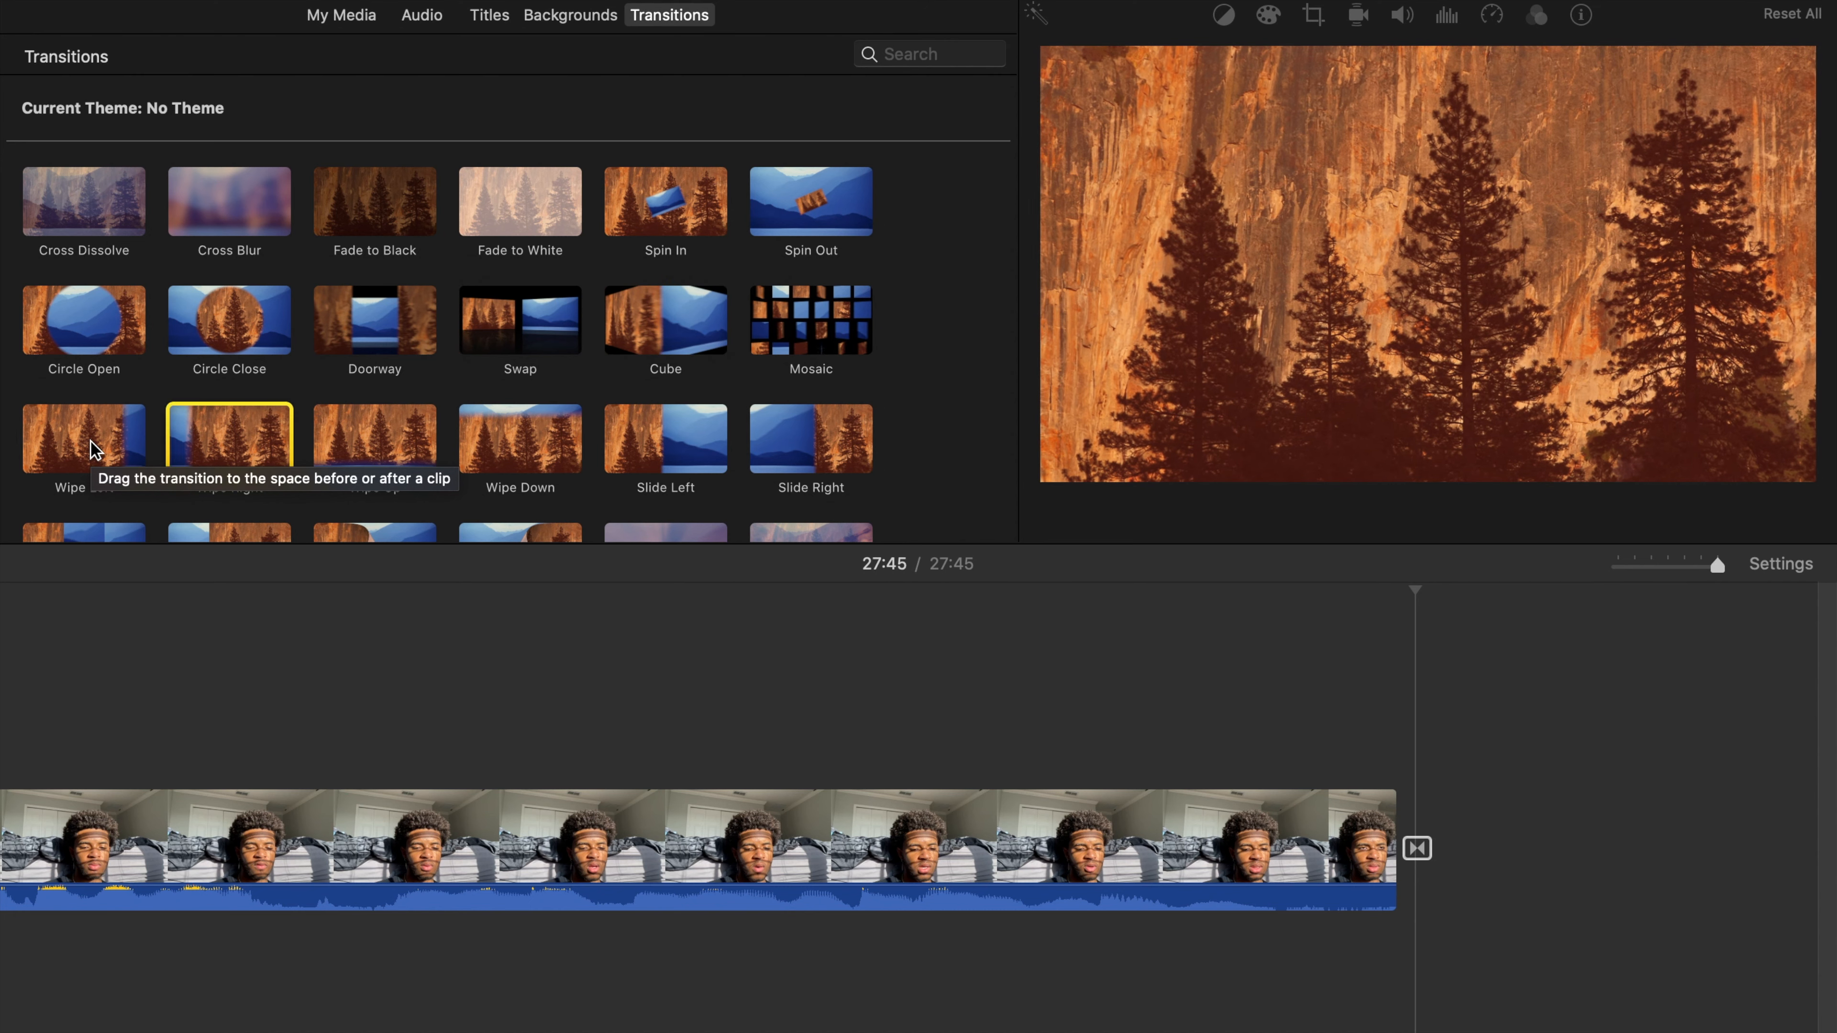
{"action": "key", "text": "Right"}
{"action": "key", "text": "Right"}
{"action": "key", "text": "Right"}
{"action": "key", "text": "Right"}
{"action": "key", "text": "Right"}
{"action": "key", "text": "Right"}
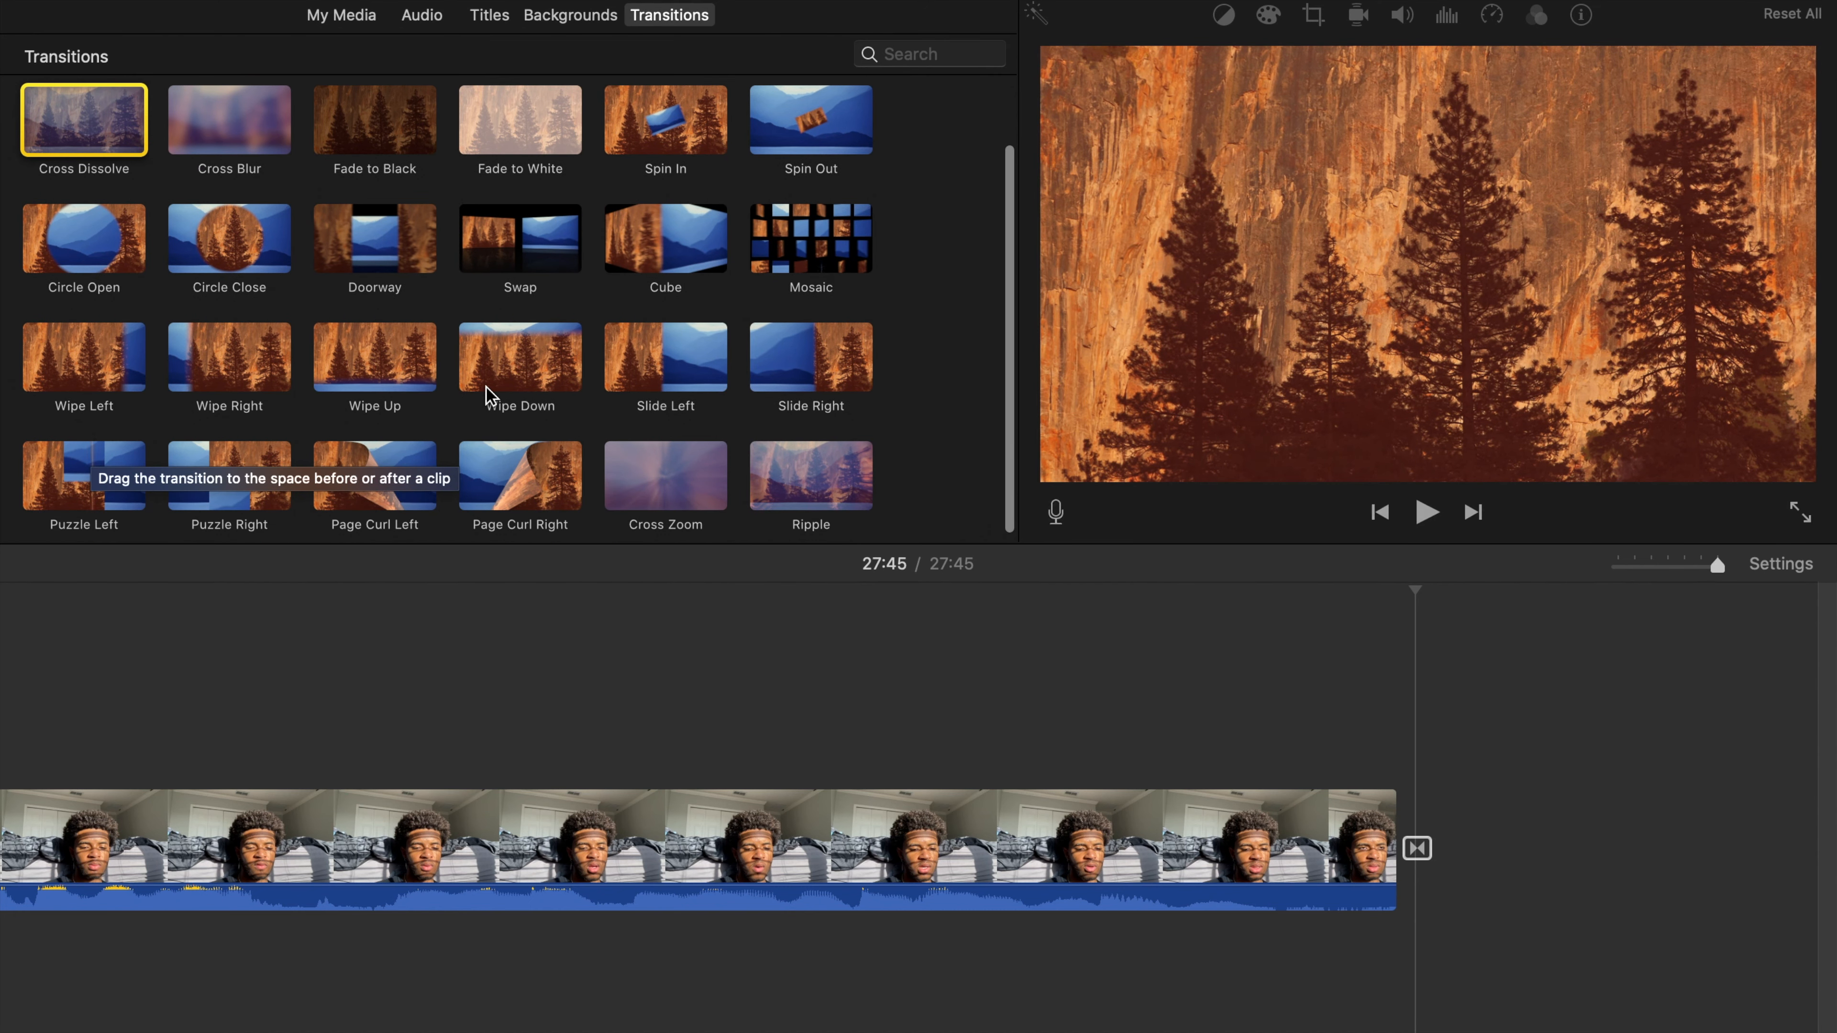
{"action": "left_click", "coordinate": [817, 481]}
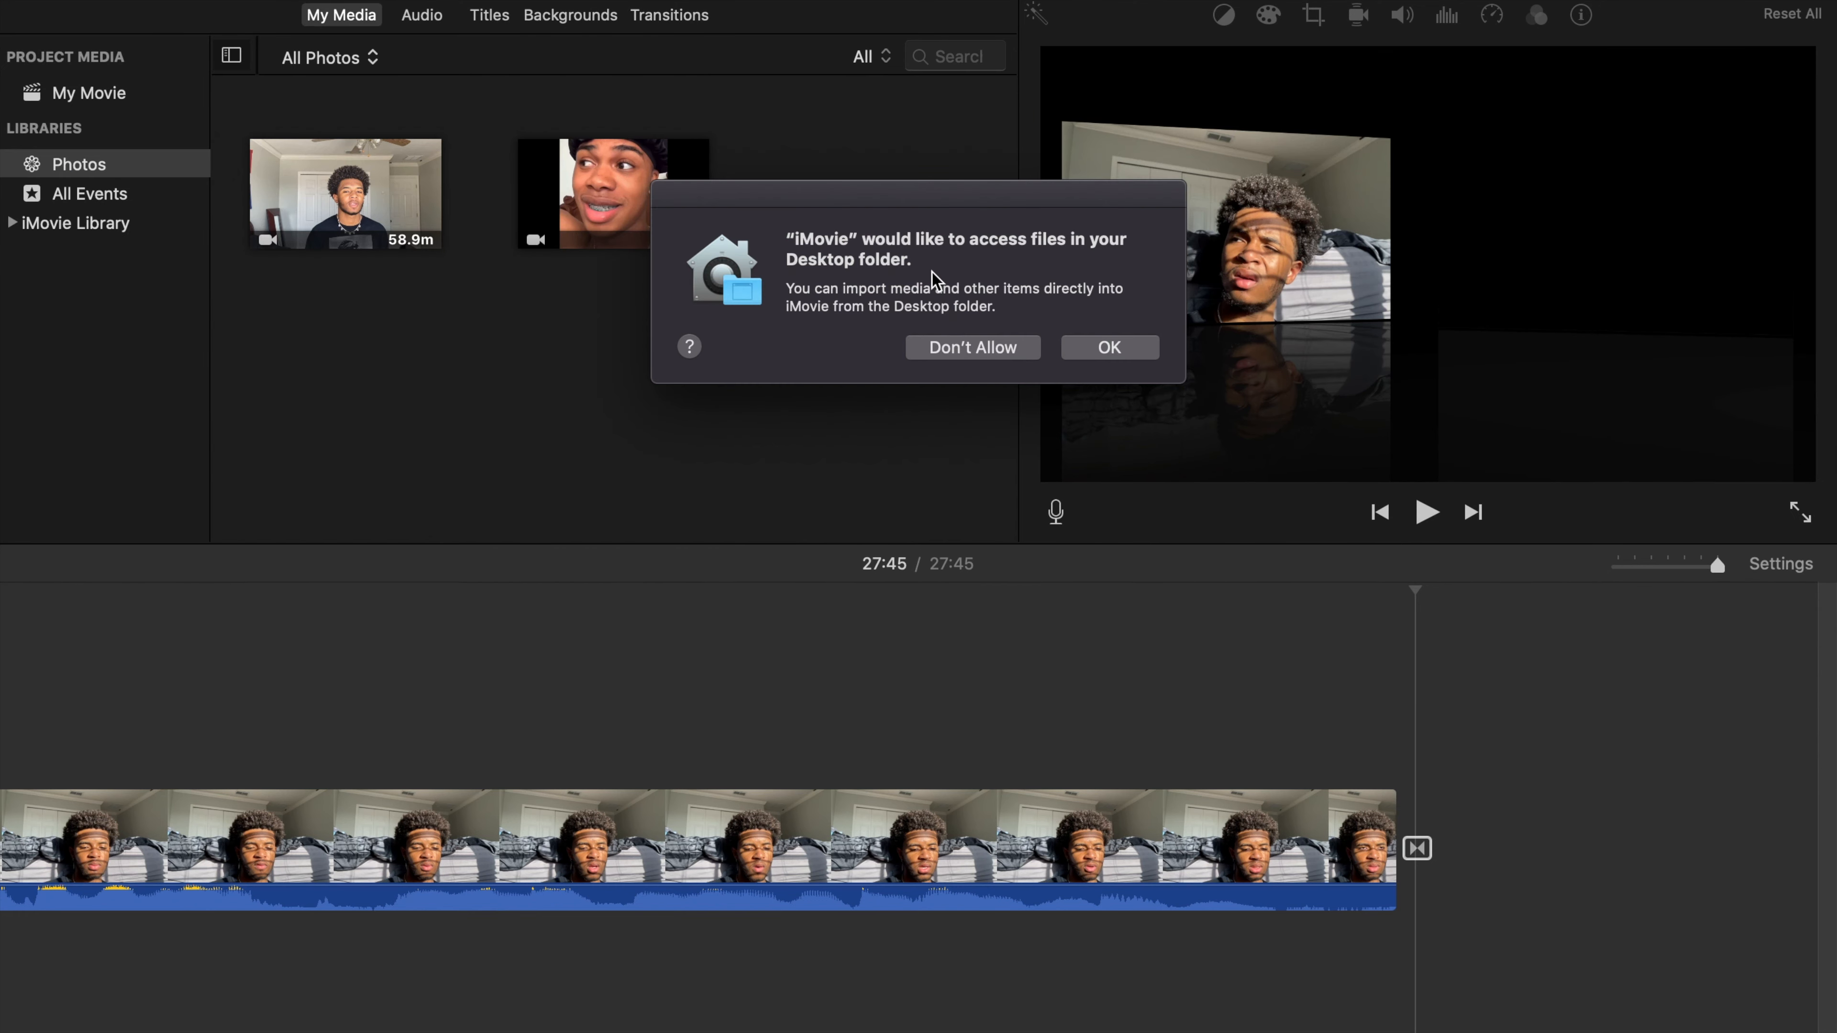
Allow access to the Desktop folder and browse the home folder to its Pictures folder as an import source.
{"action": "left_click", "coordinate": [1109, 347]}
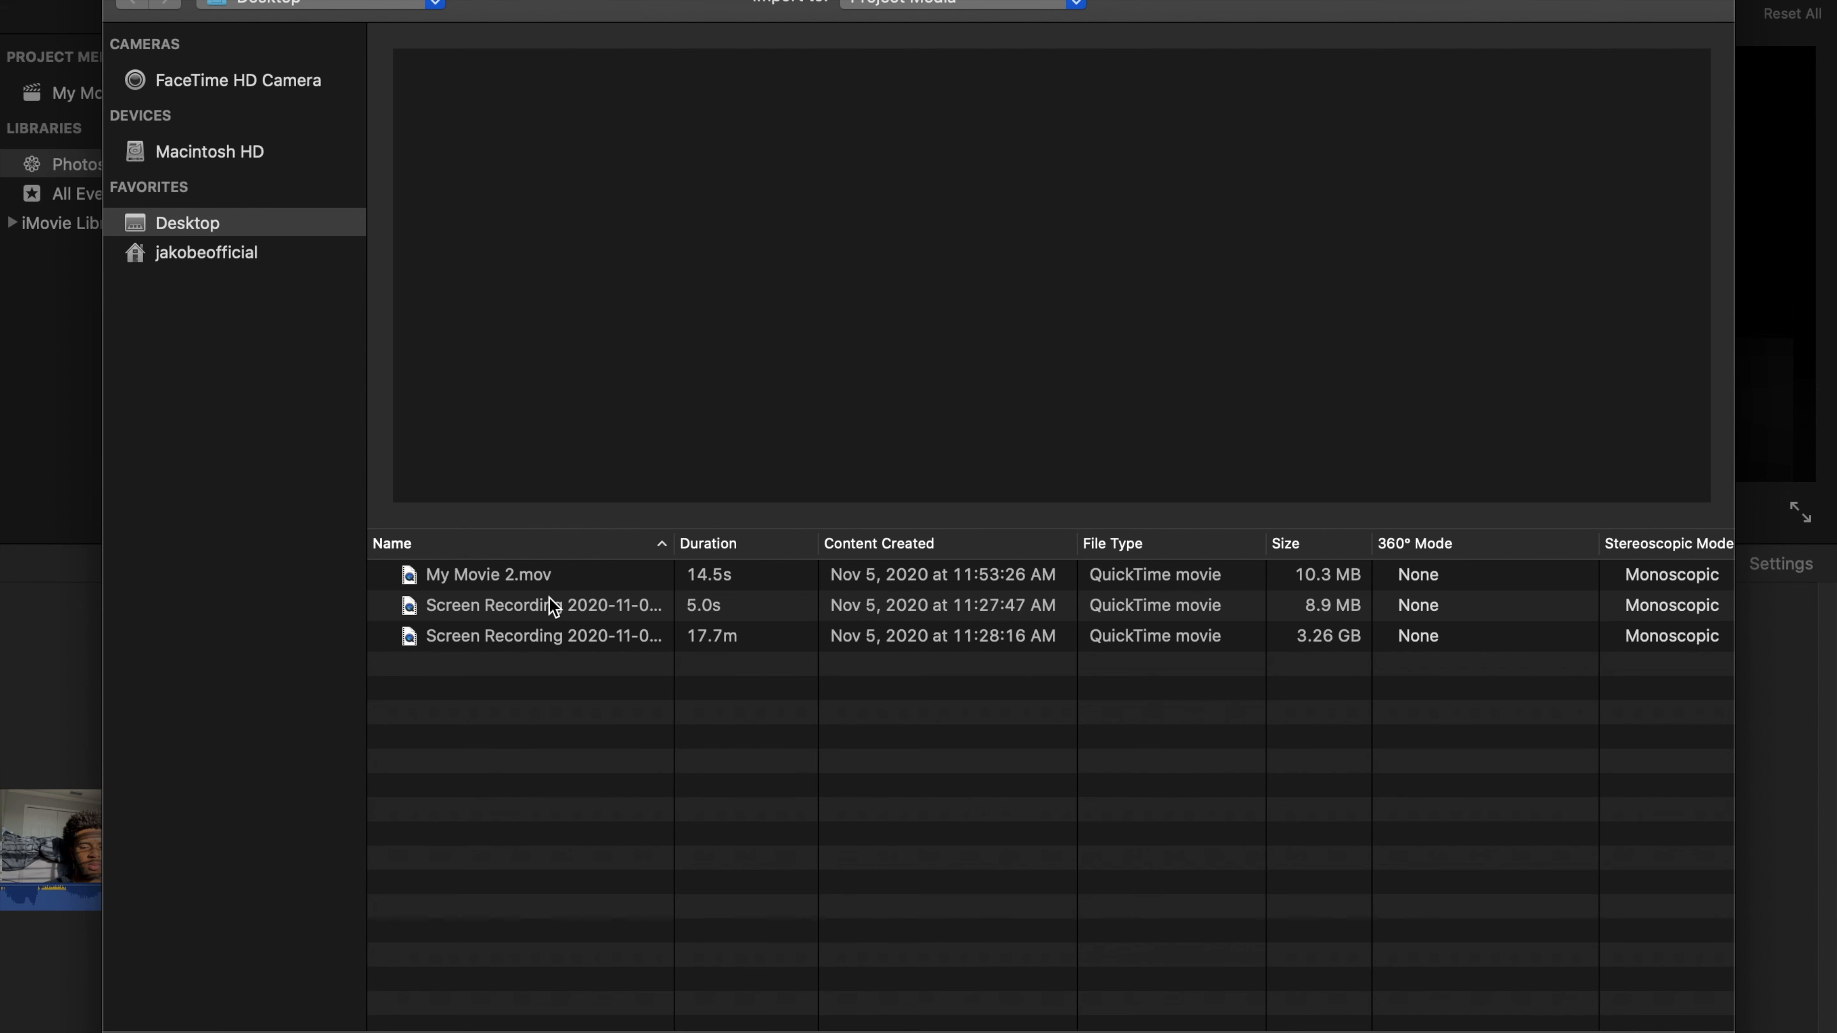
{"action": "left_click", "coordinate": [232, 251]}
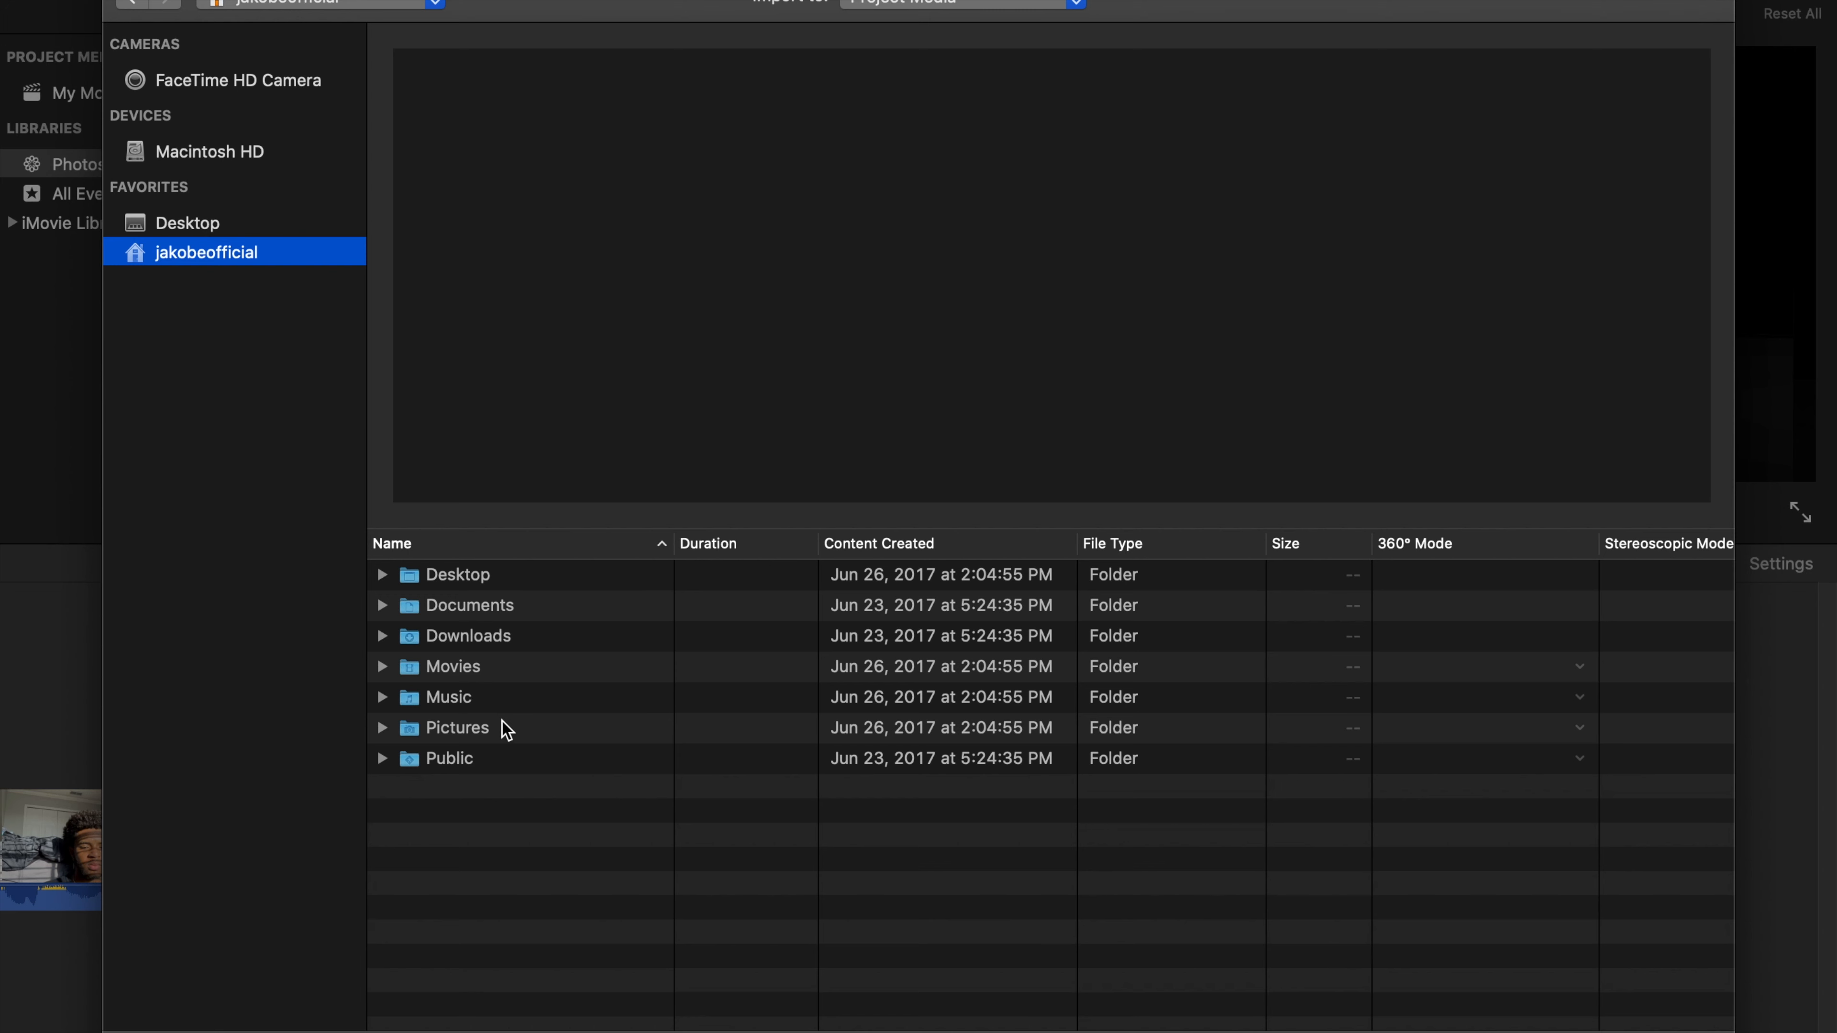
{"action": "left_click", "coordinate": [506, 730]}
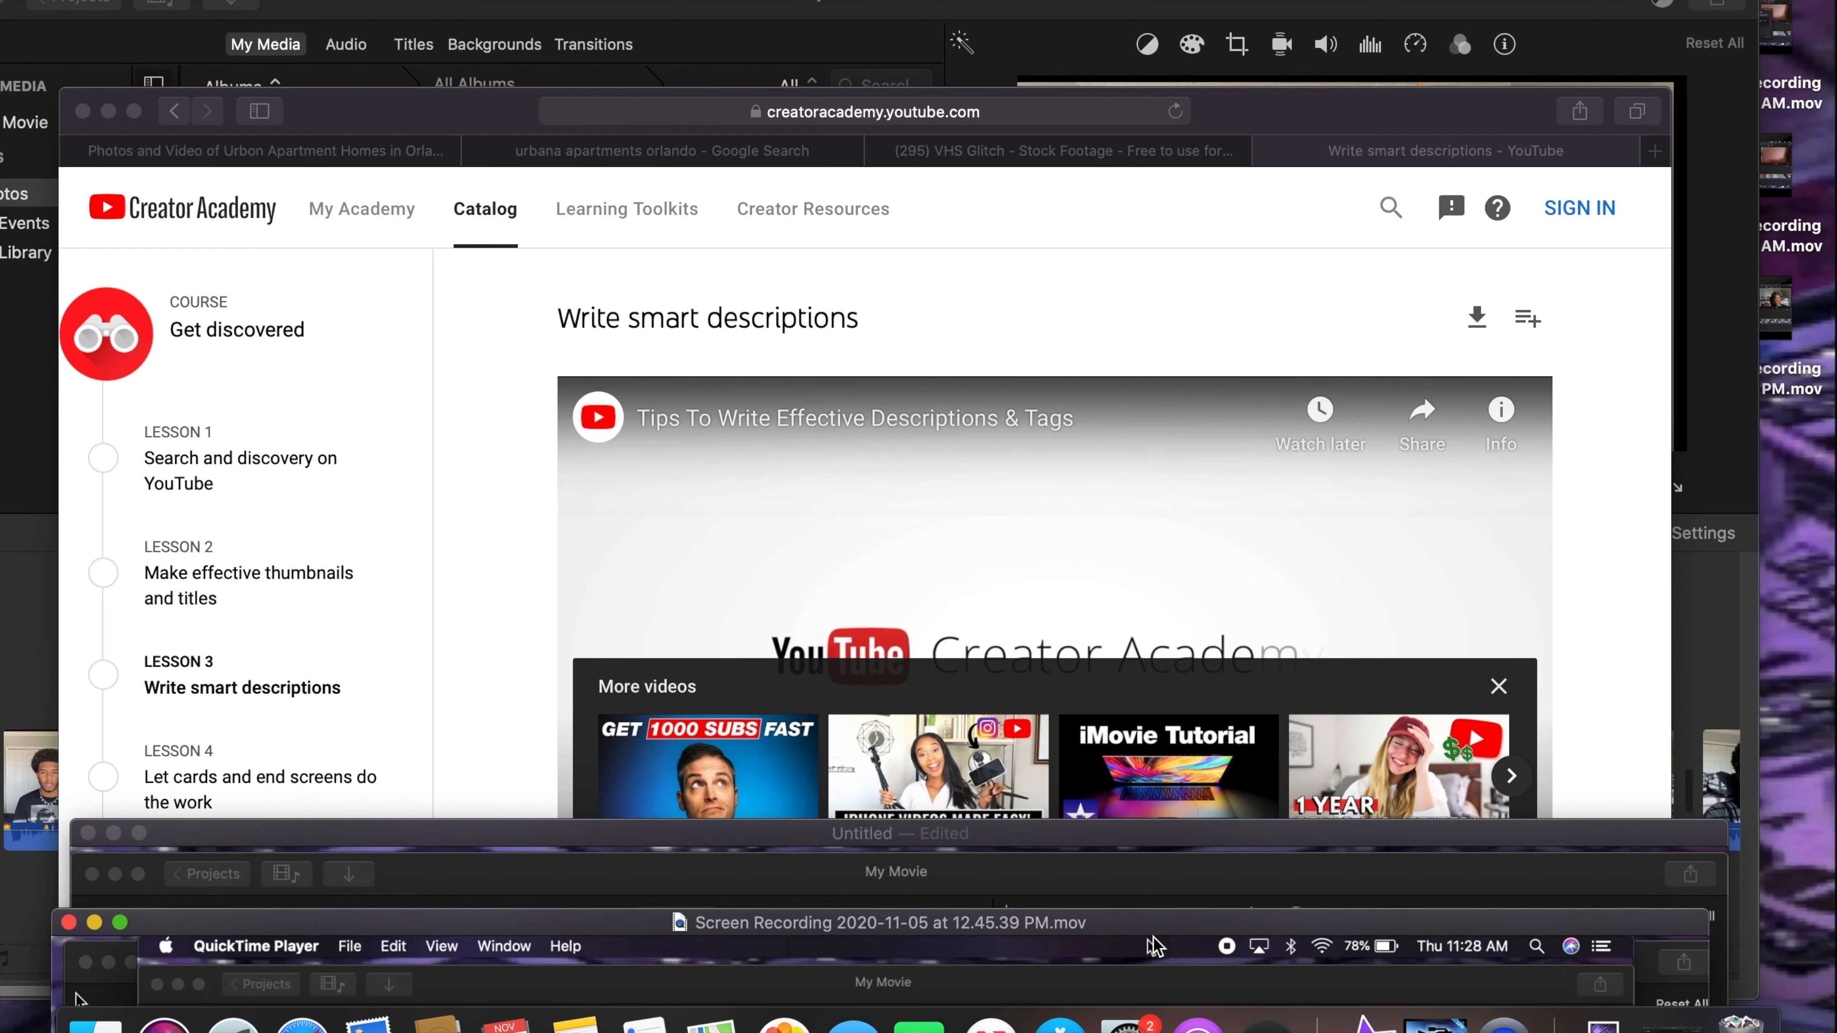
Switch to Safari, show the "Write smart descriptions" lesson full screen, and play its video on effective descriptions and tags.
{"action": "left_click", "coordinate": [154, 116]}
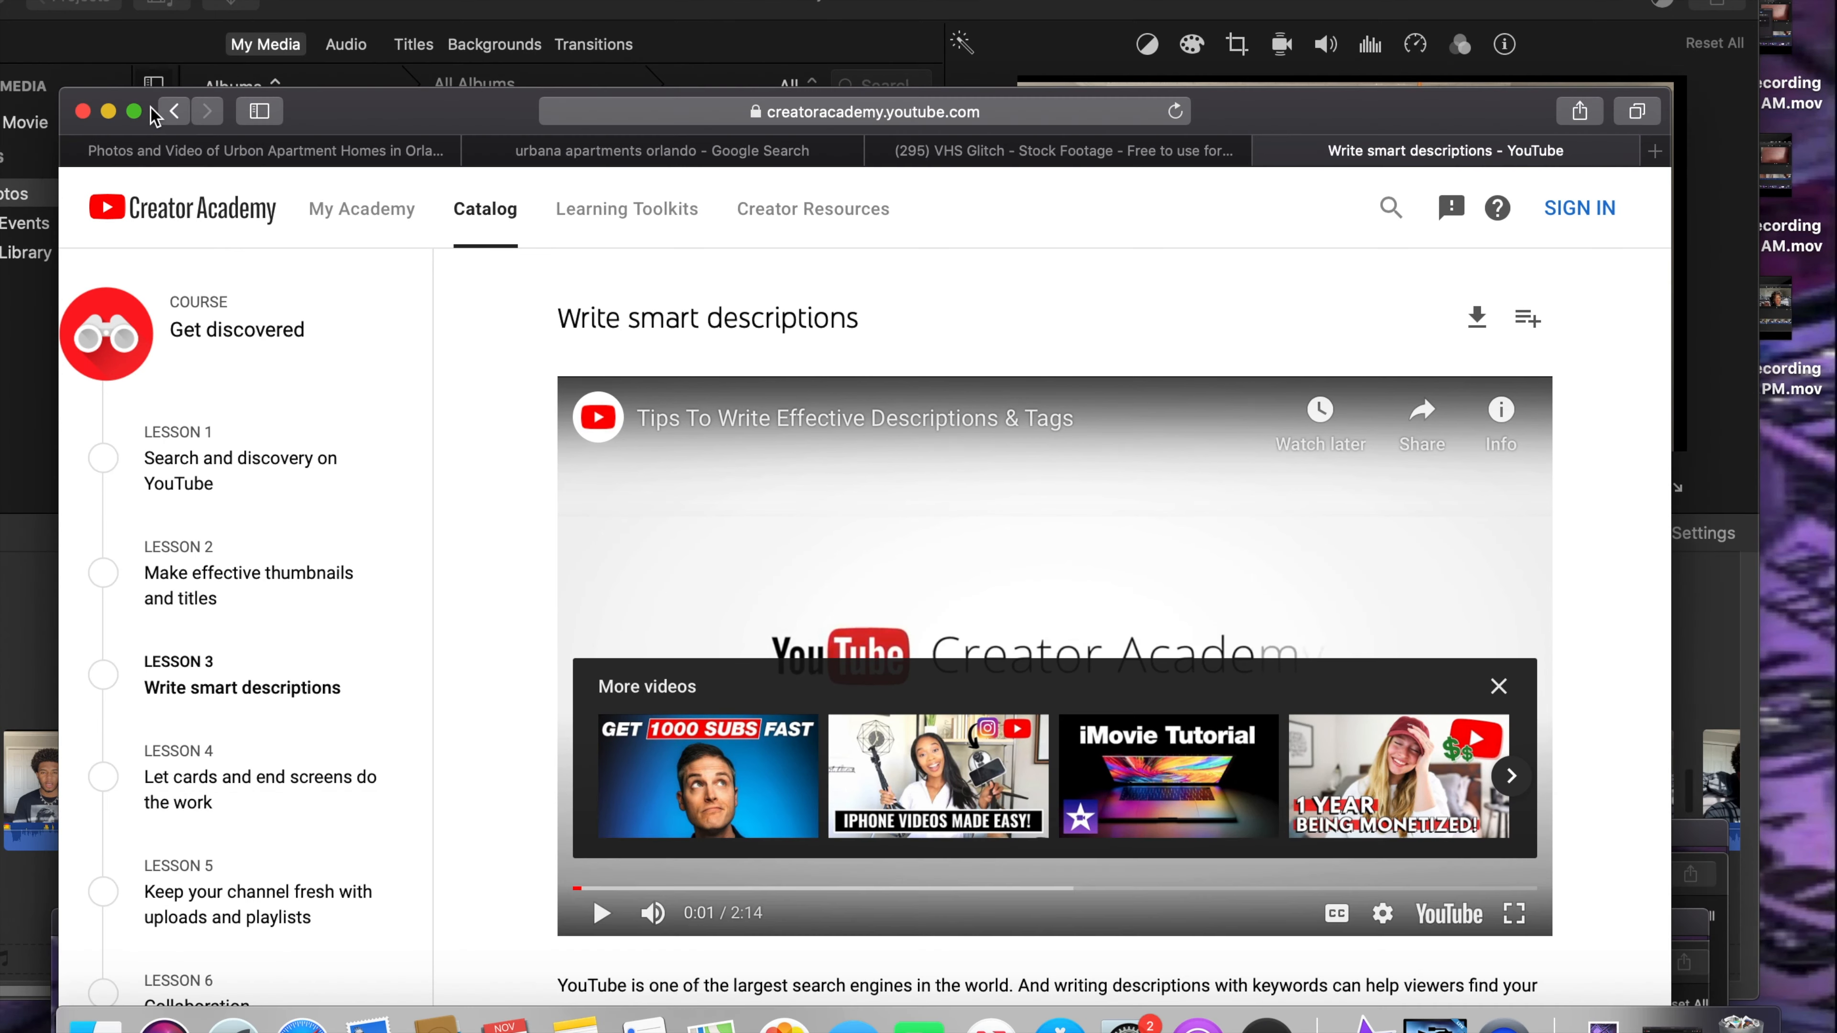
{"action": "left_click", "coordinate": [135, 112]}
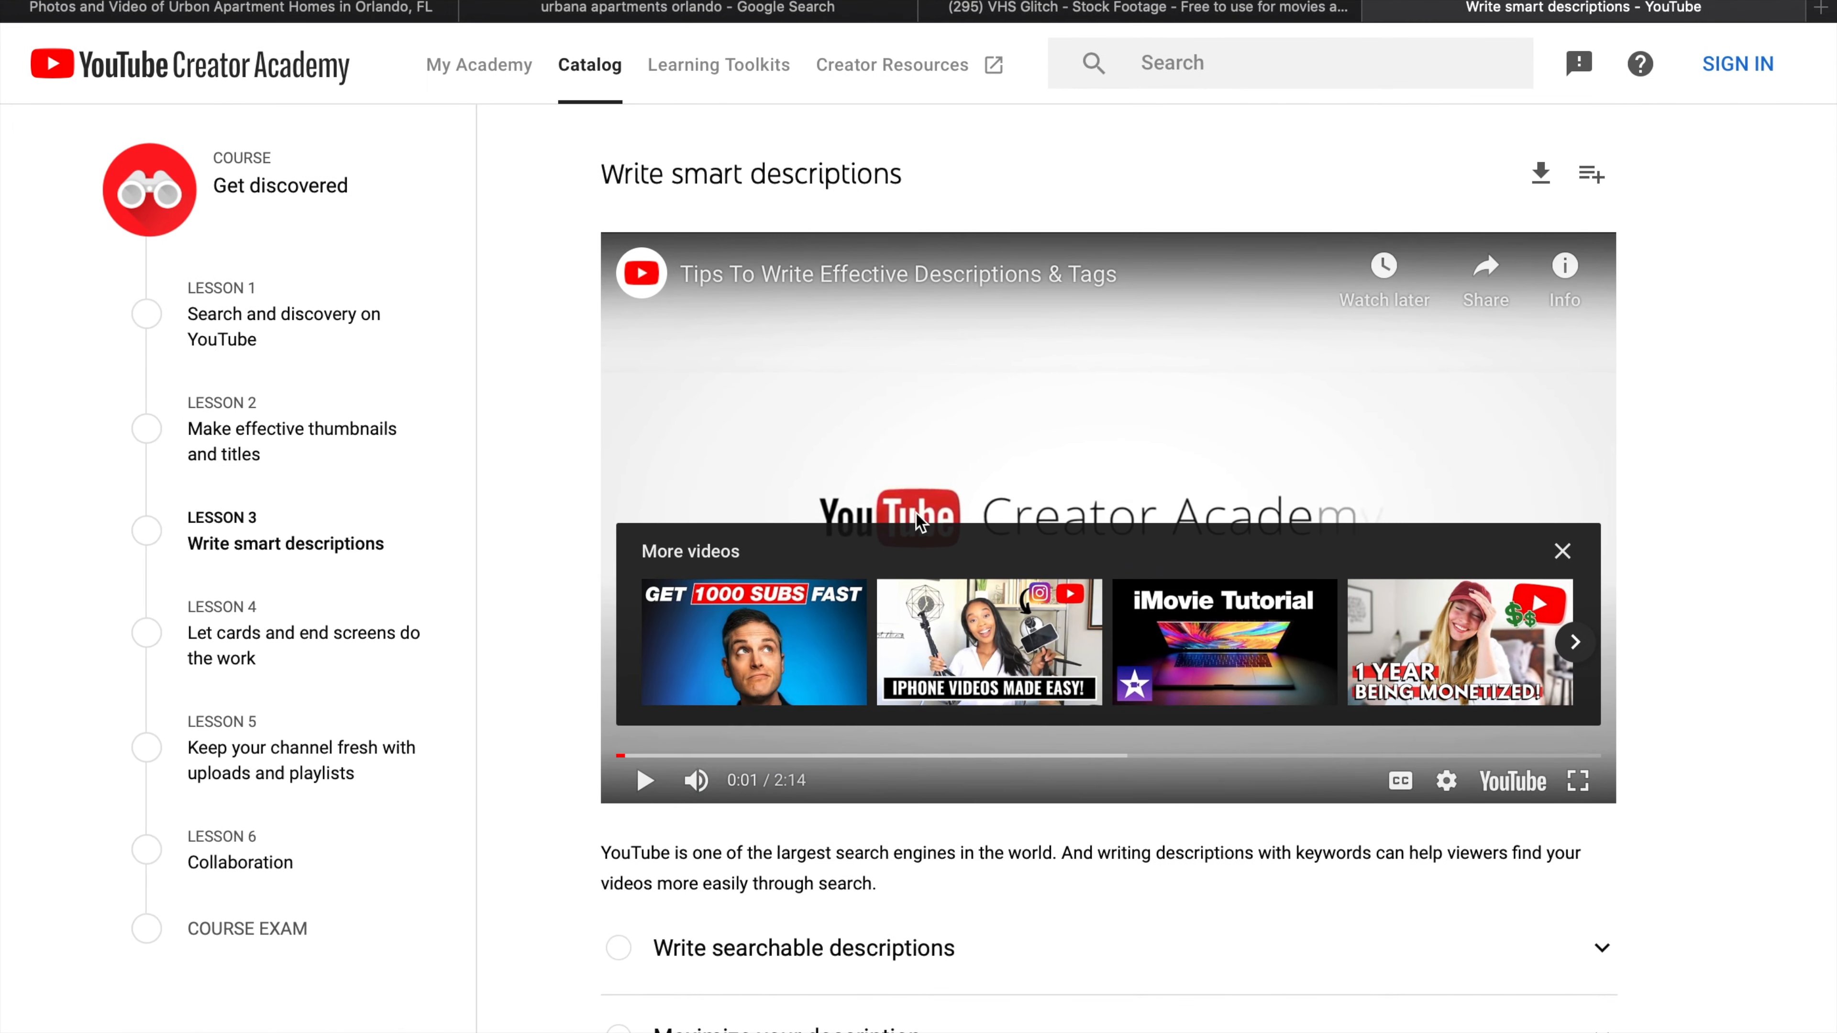
{"action": "left_click", "coordinate": [904, 467]}
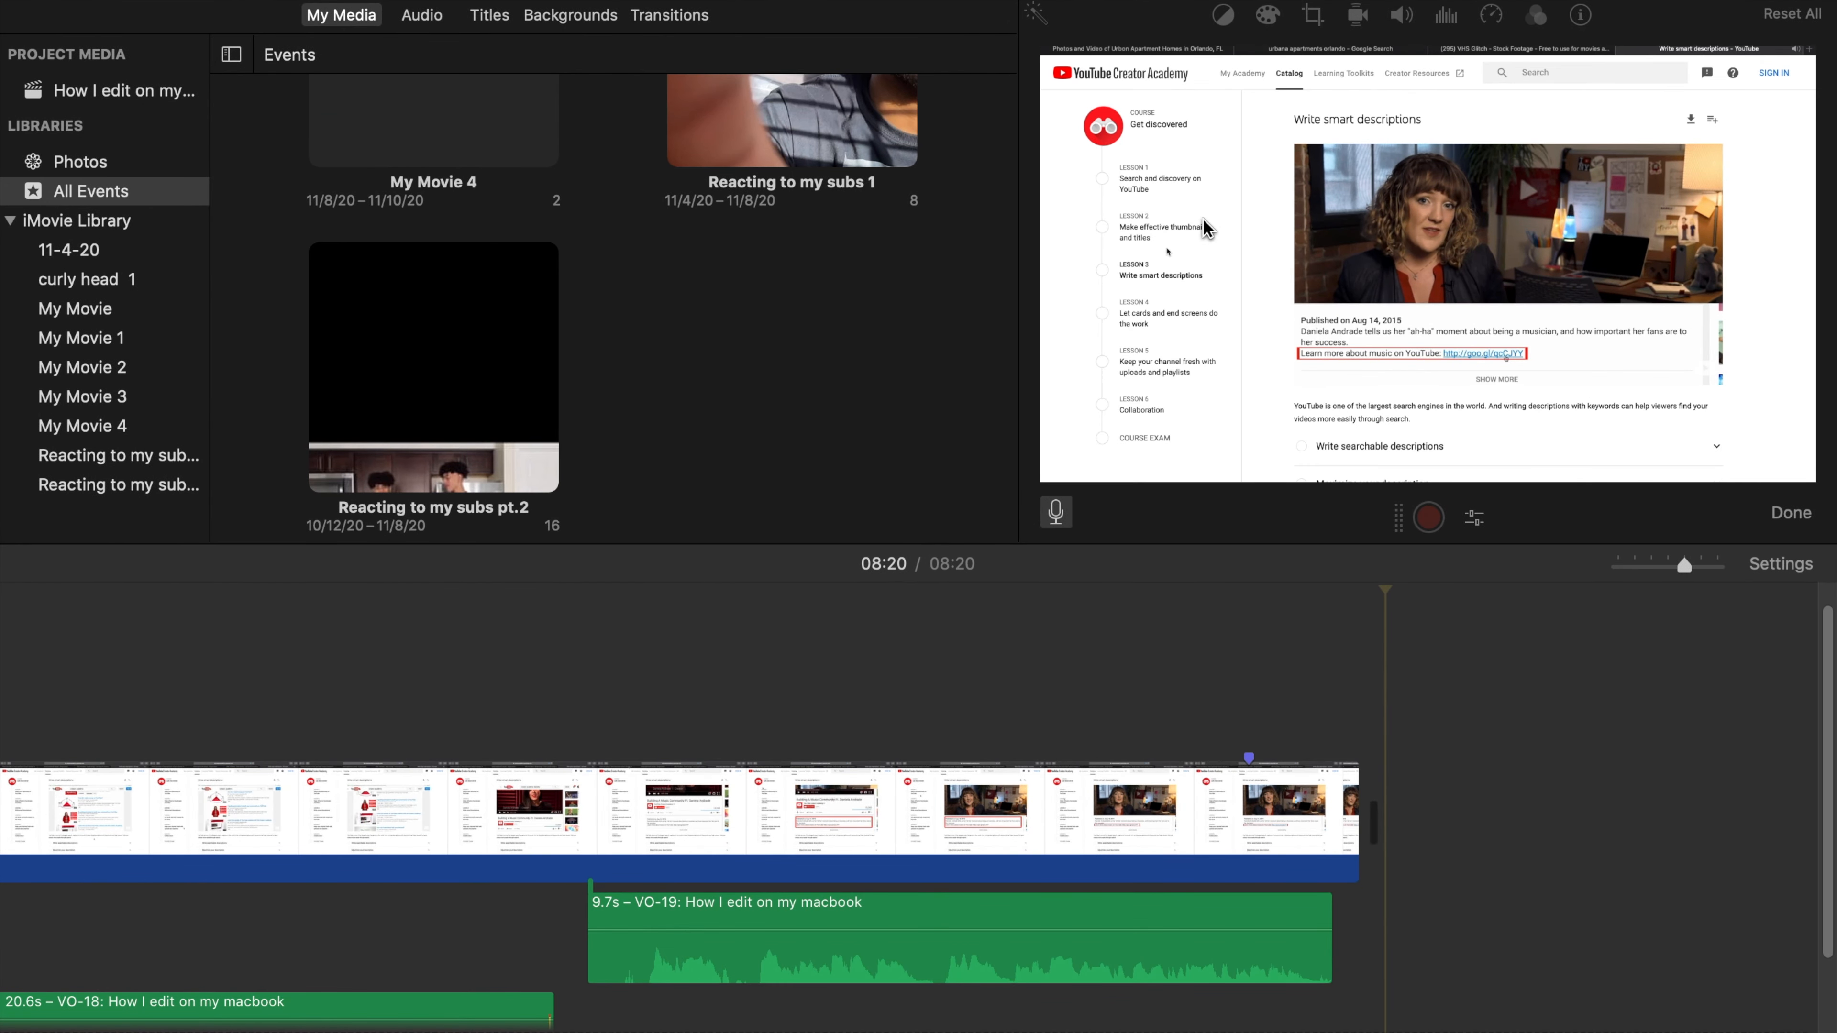
Jump back from the end of the "How I edit on my macbook" project to its start at 00:00.
{"action": "key", "text": "Up"}
{"action": "key", "text": "Up"}
{"action": "key", "text": "Up"}
{"action": "key", "text": "Up"}
{"action": "key", "text": "Up"}
{"action": "key", "text": "Up"}
{"action": "key", "text": "Up"}
{"action": "key", "text": "Up"}
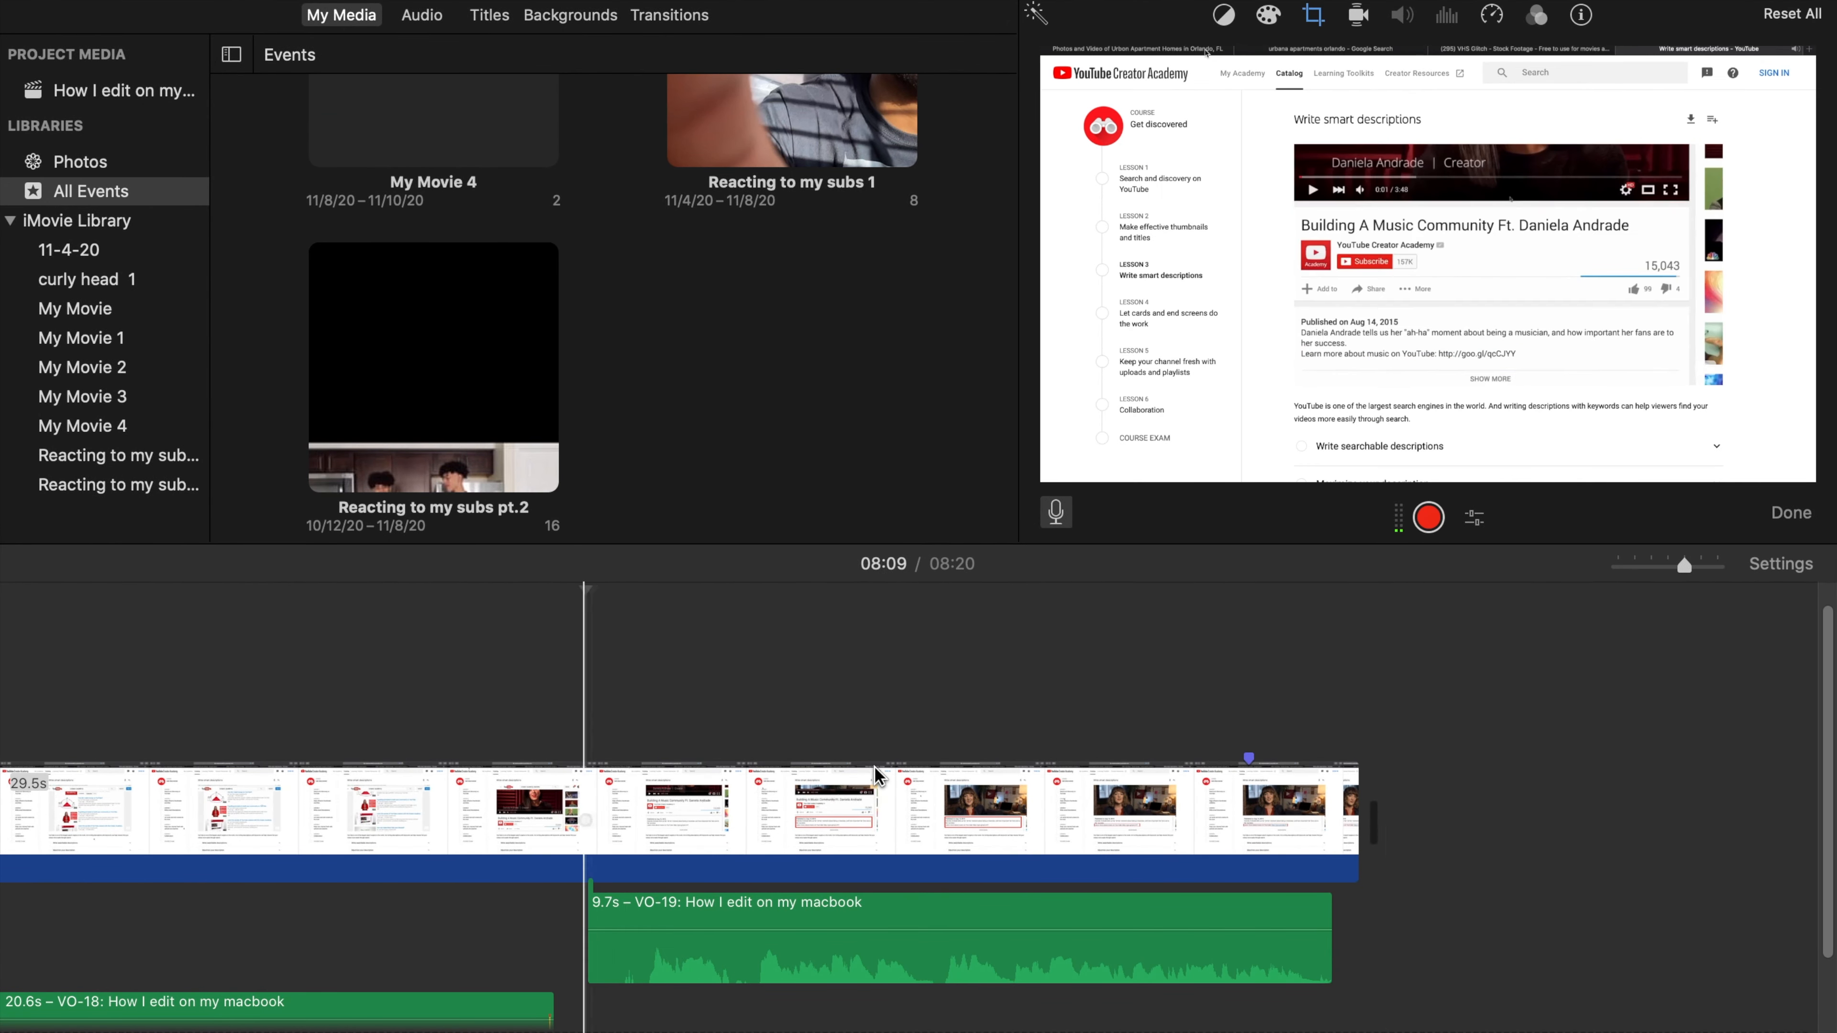
{"action": "key", "text": "Up"}
{"action": "key", "text": "Up"}
{"action": "key", "text": "Up"}
{"action": "key", "text": "Up"}
{"action": "key", "text": "Up"}
{"action": "key", "text": "Up"}
{"action": "key", "text": "Up"}
{"action": "key", "text": "Up"}
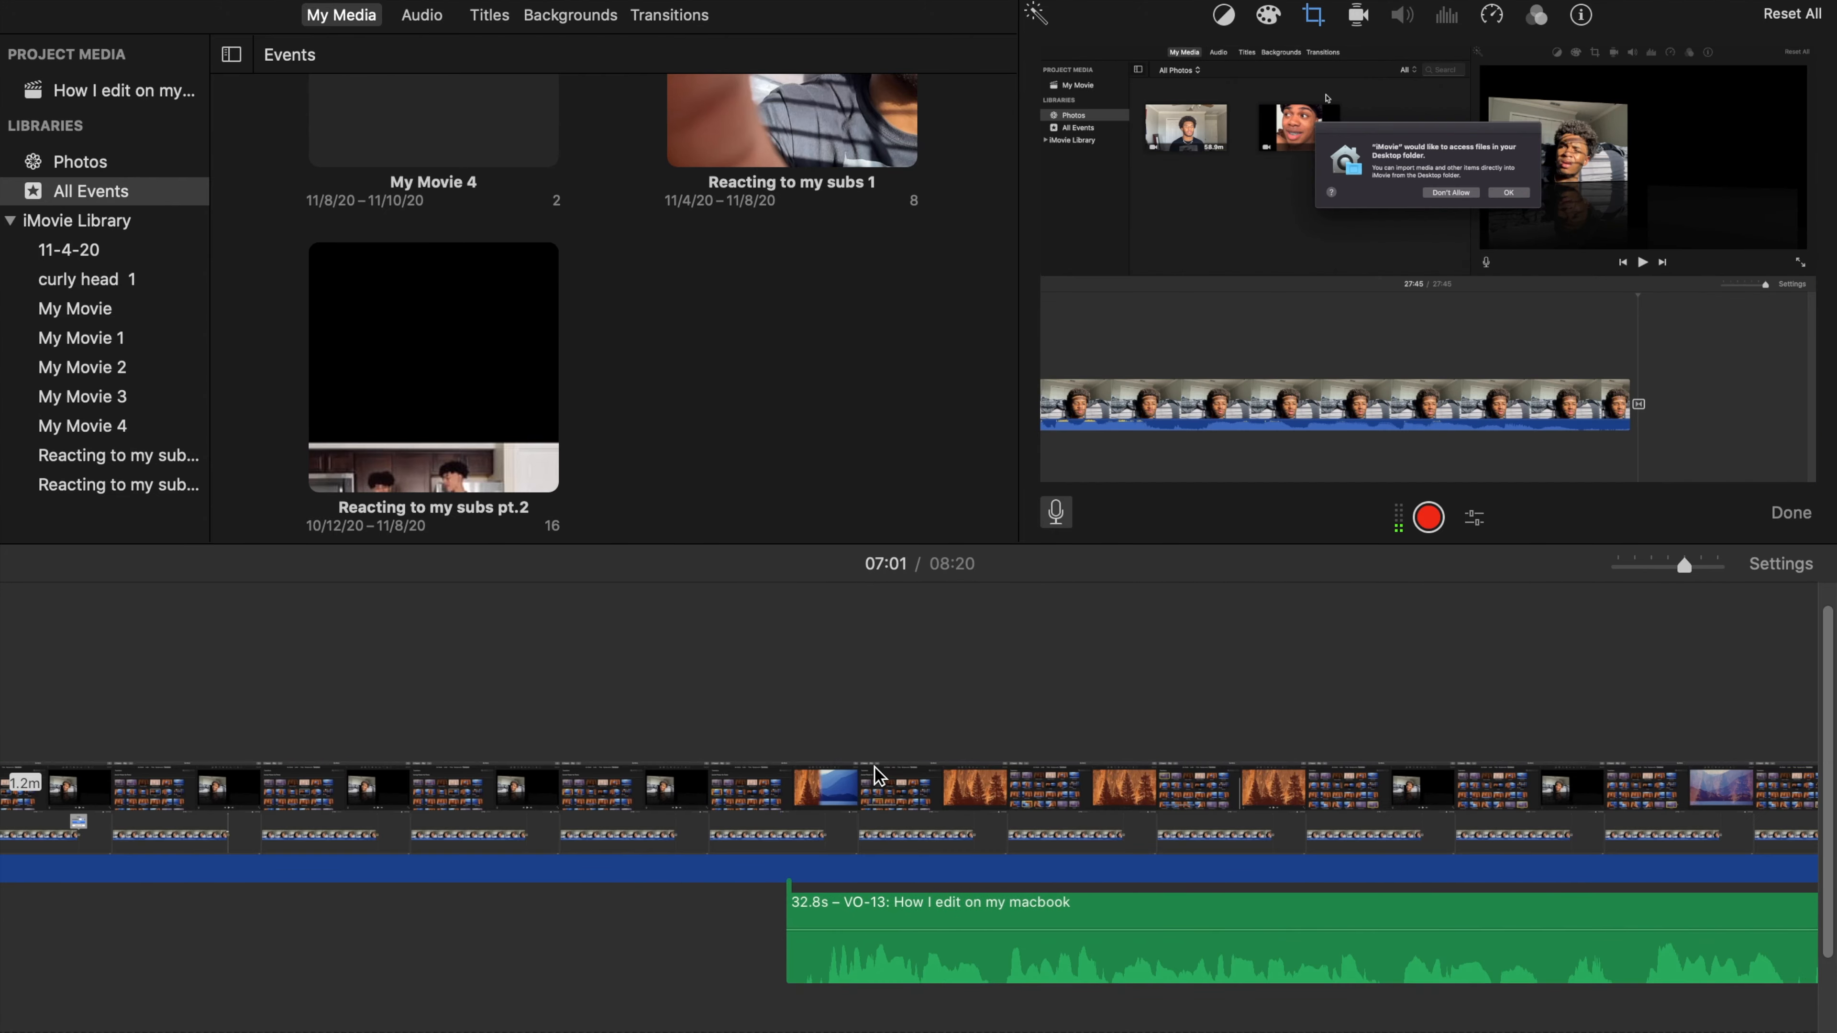
{"action": "key", "text": "Up"}
{"action": "key", "text": "Up"}
{"action": "key", "text": "Up"}
{"action": "key", "text": "Up"}
{"action": "key", "text": "Up"}
{"action": "key", "text": "Up"}
{"action": "key", "text": "Up"}
{"action": "key", "text": "Up"}
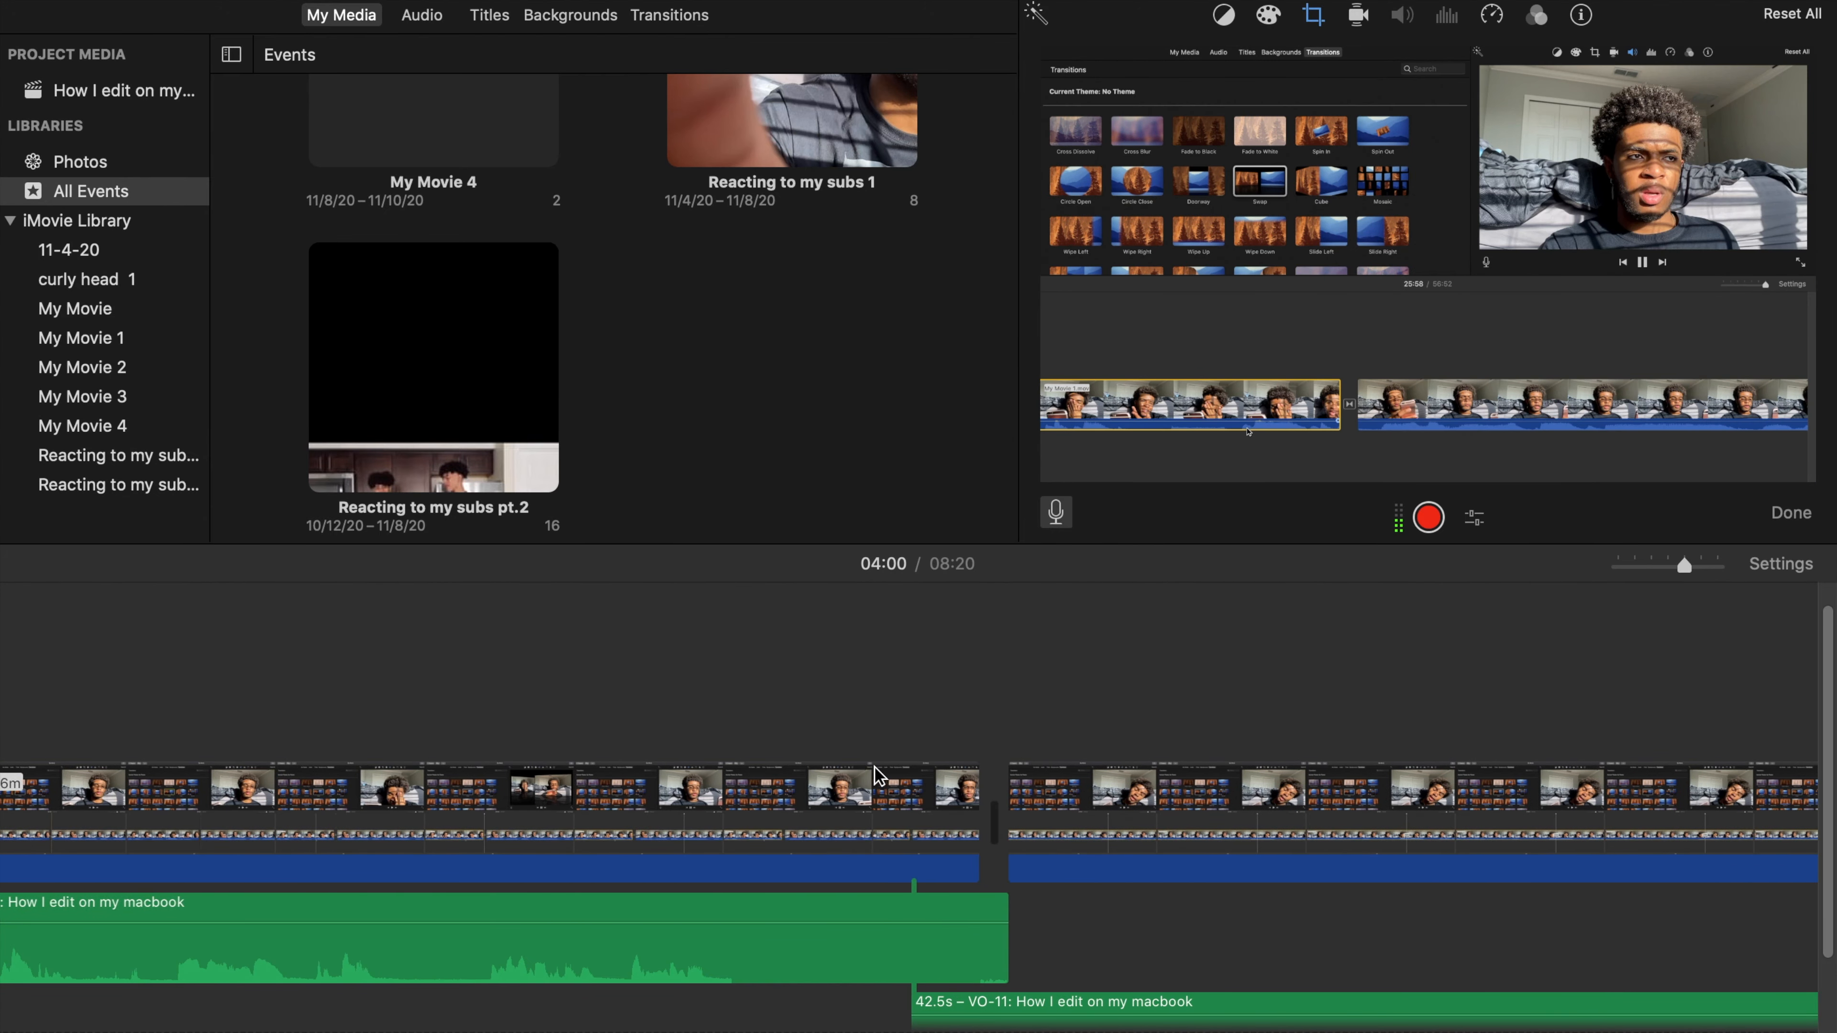
{"action": "key", "text": "Up"}
{"action": "key", "text": "Up"}
{"action": "key", "text": "Up"}
{"action": "key", "text": "Up"}
{"action": "key", "text": "Up"}
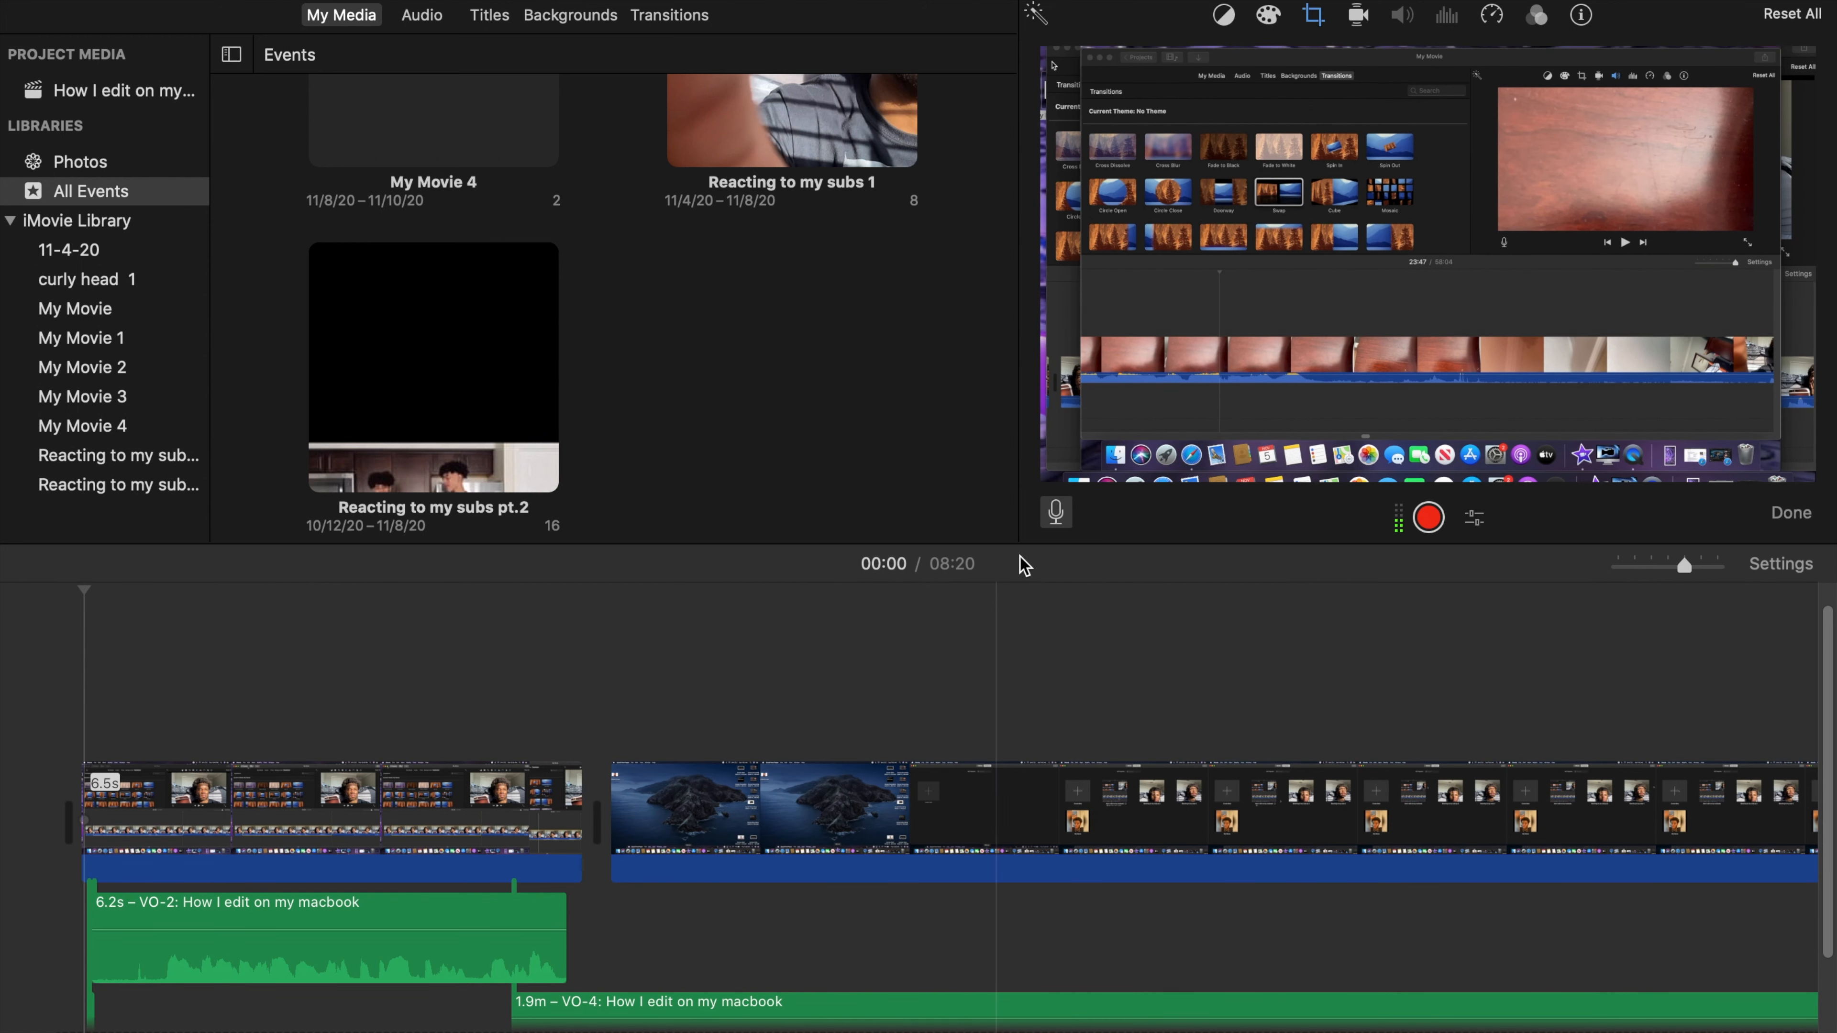
Auto-enhance the project's first clip and set its cropping style to Fit after trying Crop to Fill.
{"action": "left_click", "coordinate": [1036, 13]}
{"action": "left_click", "coordinate": [1312, 15]}
{"action": "left_click", "coordinate": [1313, 62]}
{"action": "left_click", "coordinate": [1222, 62]}
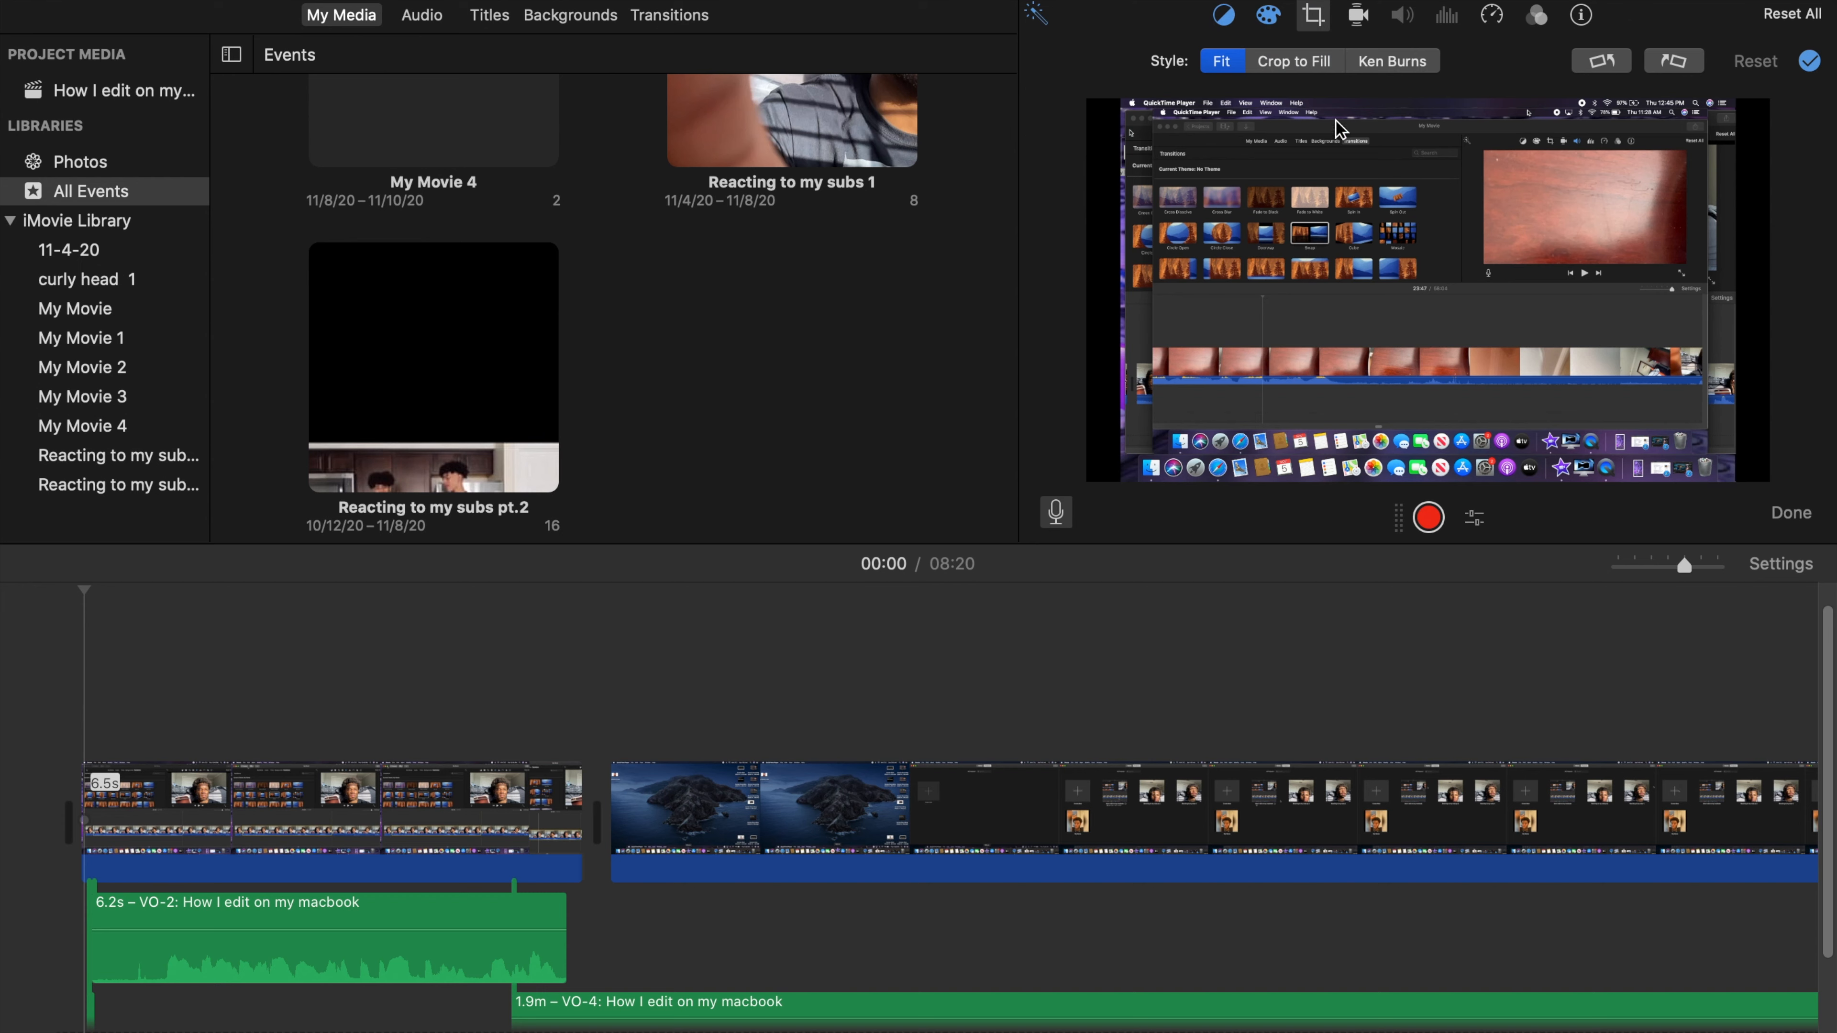
Try the Ken Burns effect on the first clip with the start frame over the image's lower-right area, and play it.
{"action": "left_click", "coordinate": [1411, 65]}
{"action": "left_click_drag", "start_coordinate": [1390, 241], "coordinate": [1569, 347]}
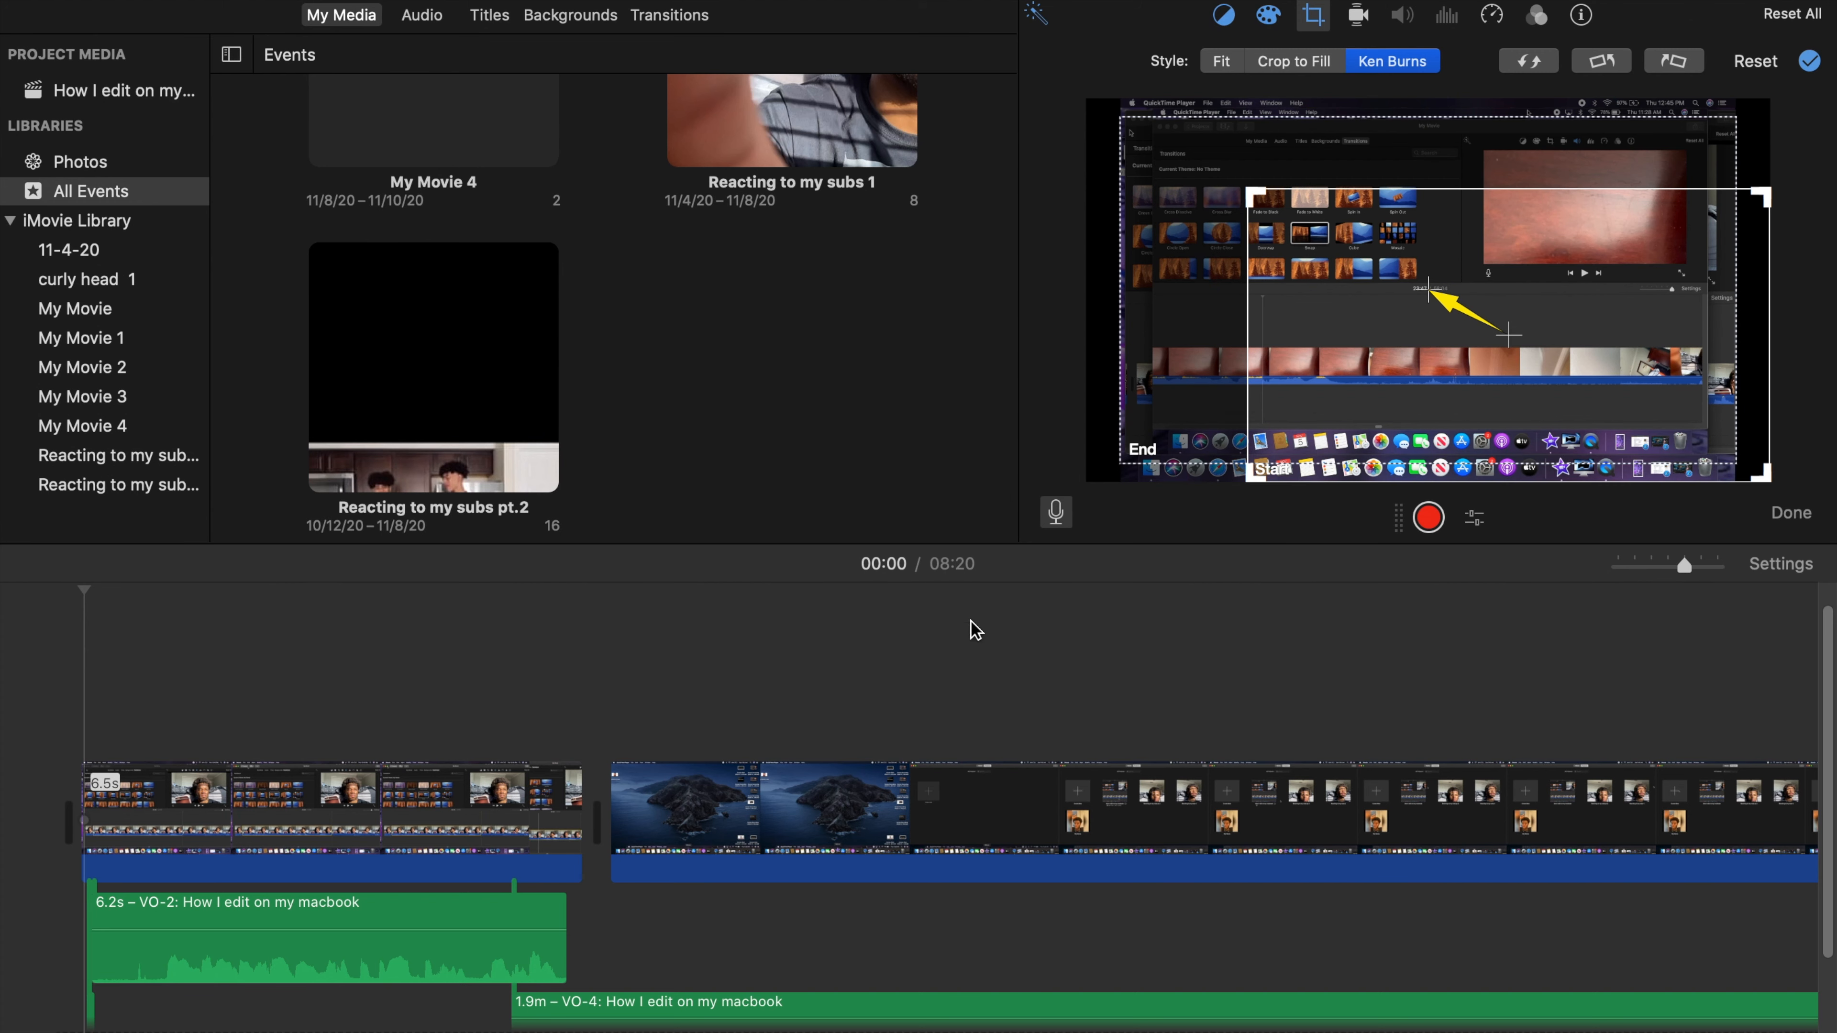
{"action": "key", "text": "space"}
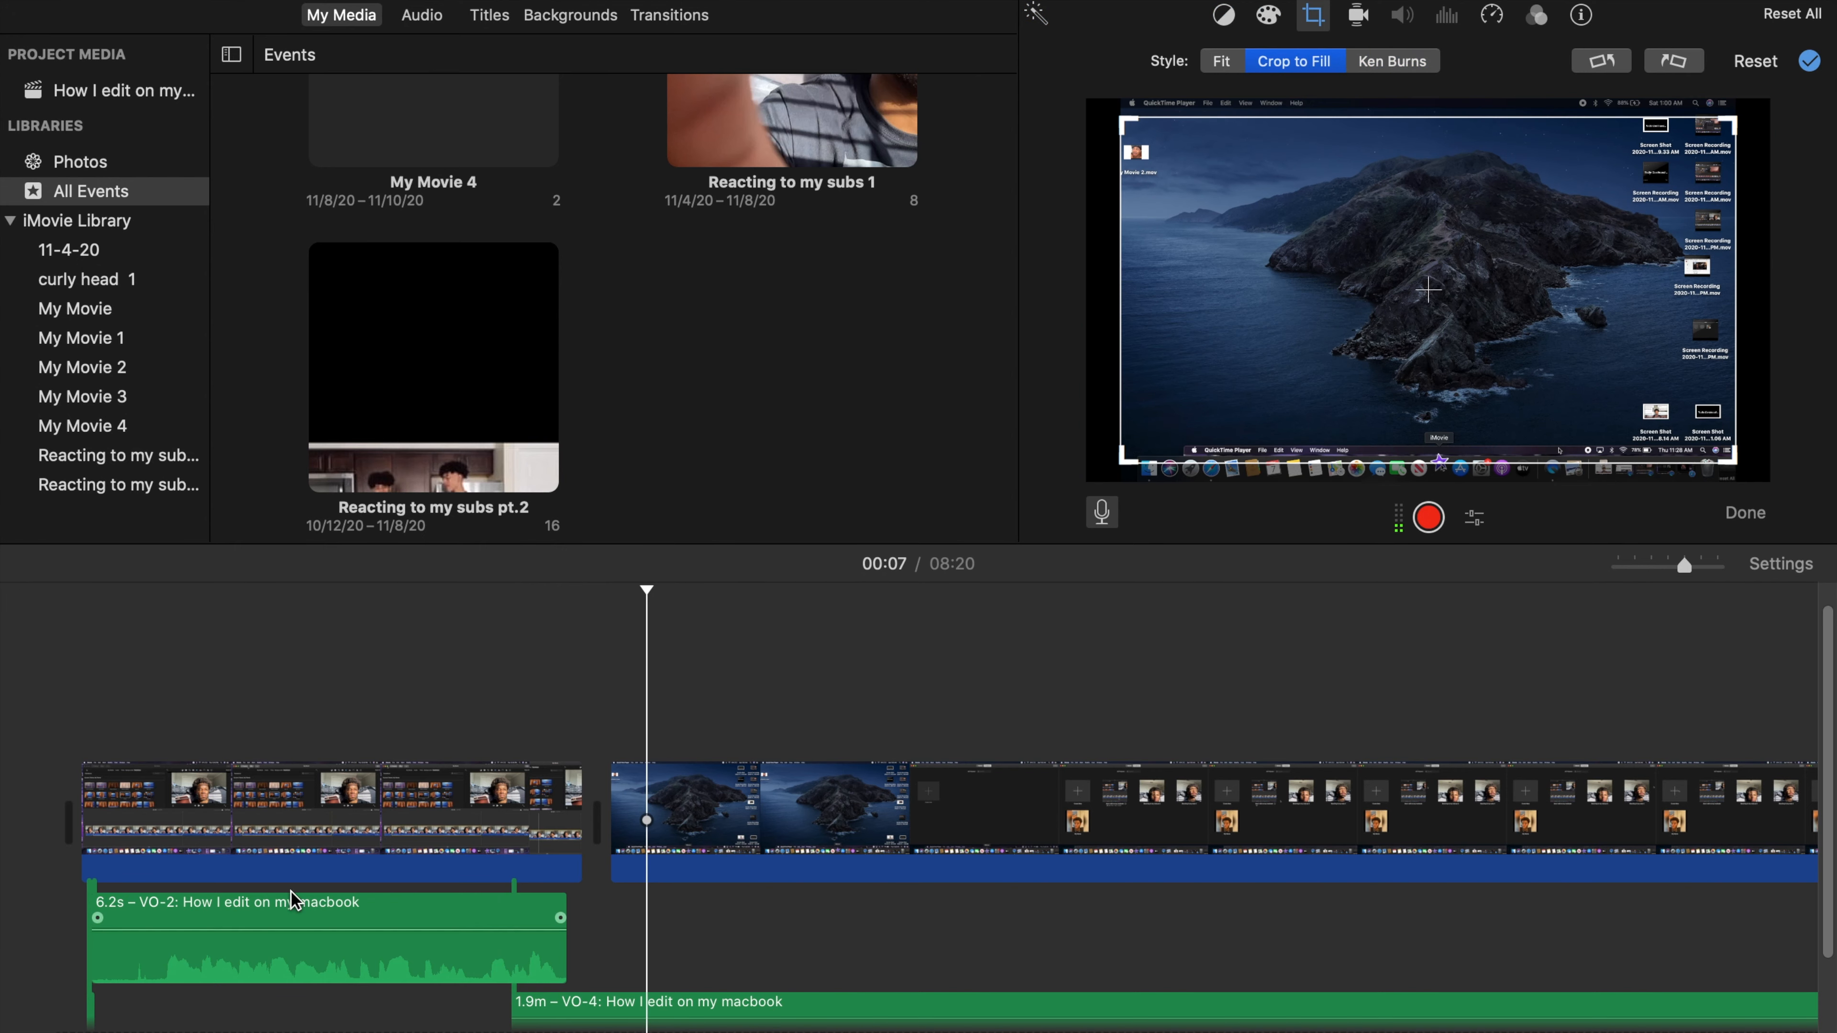
Return the first clip's cropping style to Fit and play the project from the beginning.
{"action": "left_click", "coordinate": [358, 840]}
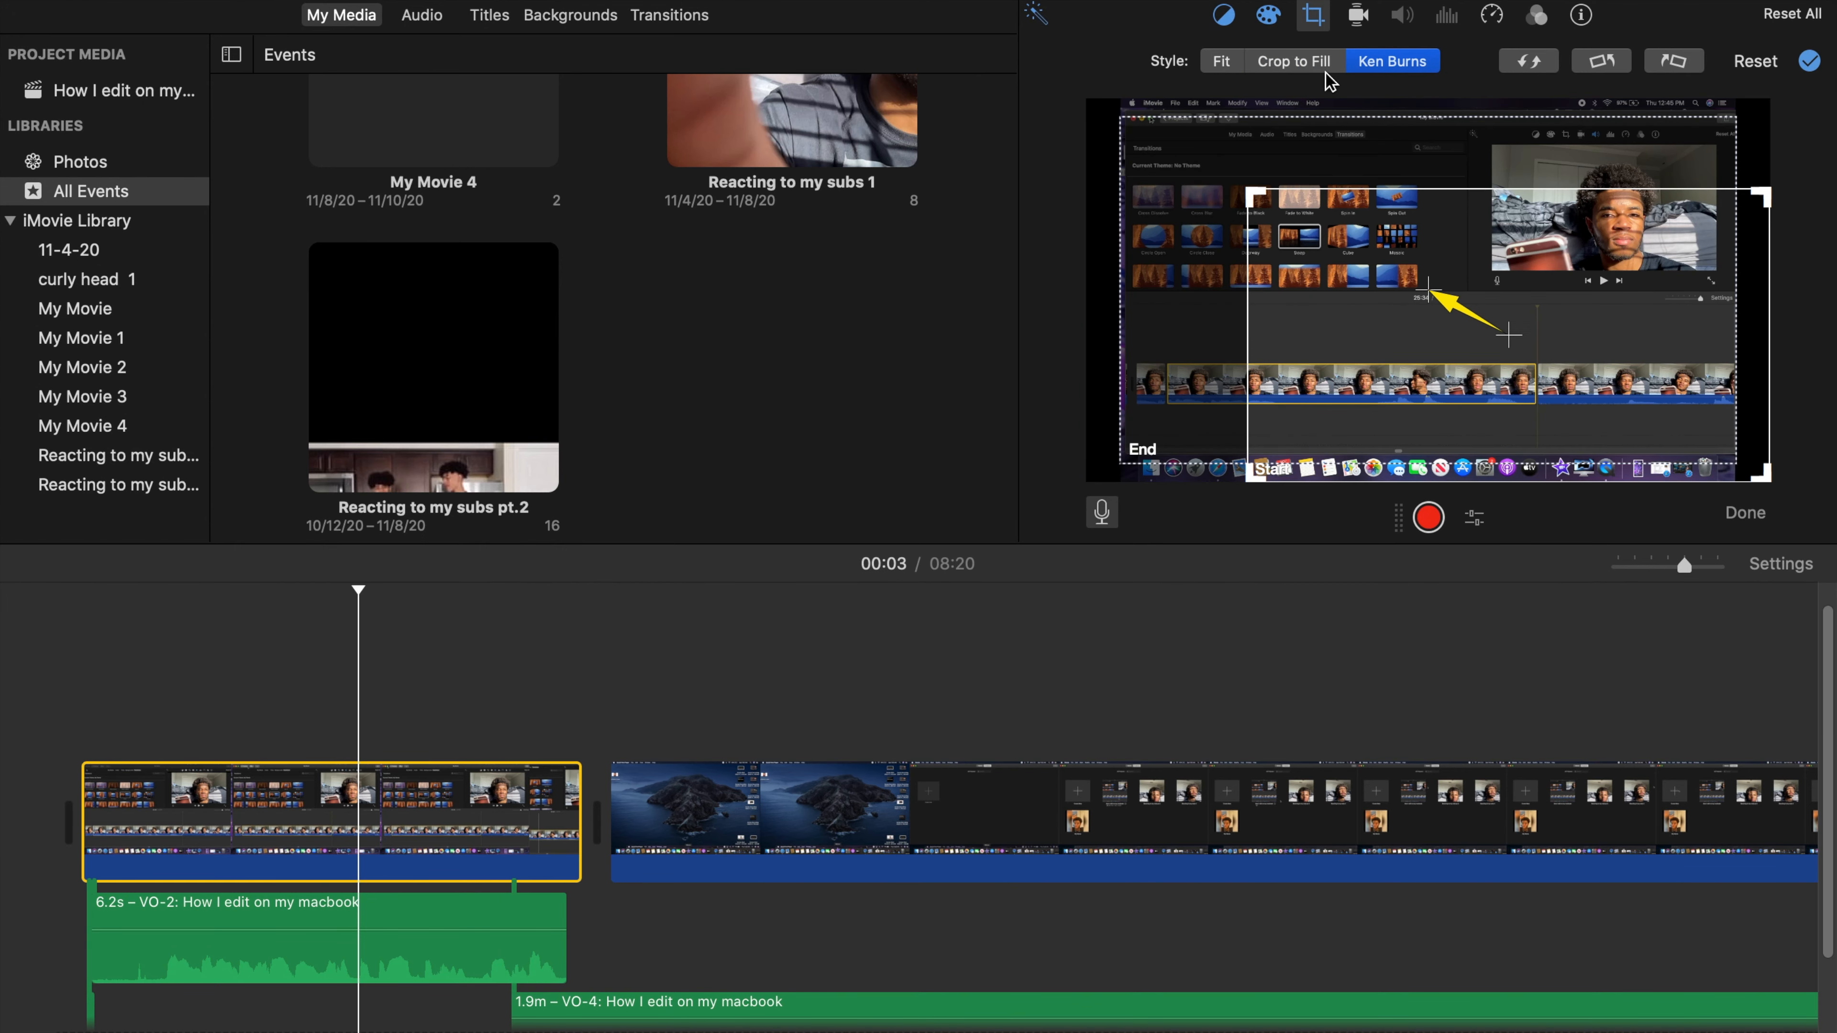
{"action": "left_click_drag", "start_coordinate": [1450, 260], "coordinate": [1206, 227]}
{"action": "left_click", "coordinate": [45, 825]}
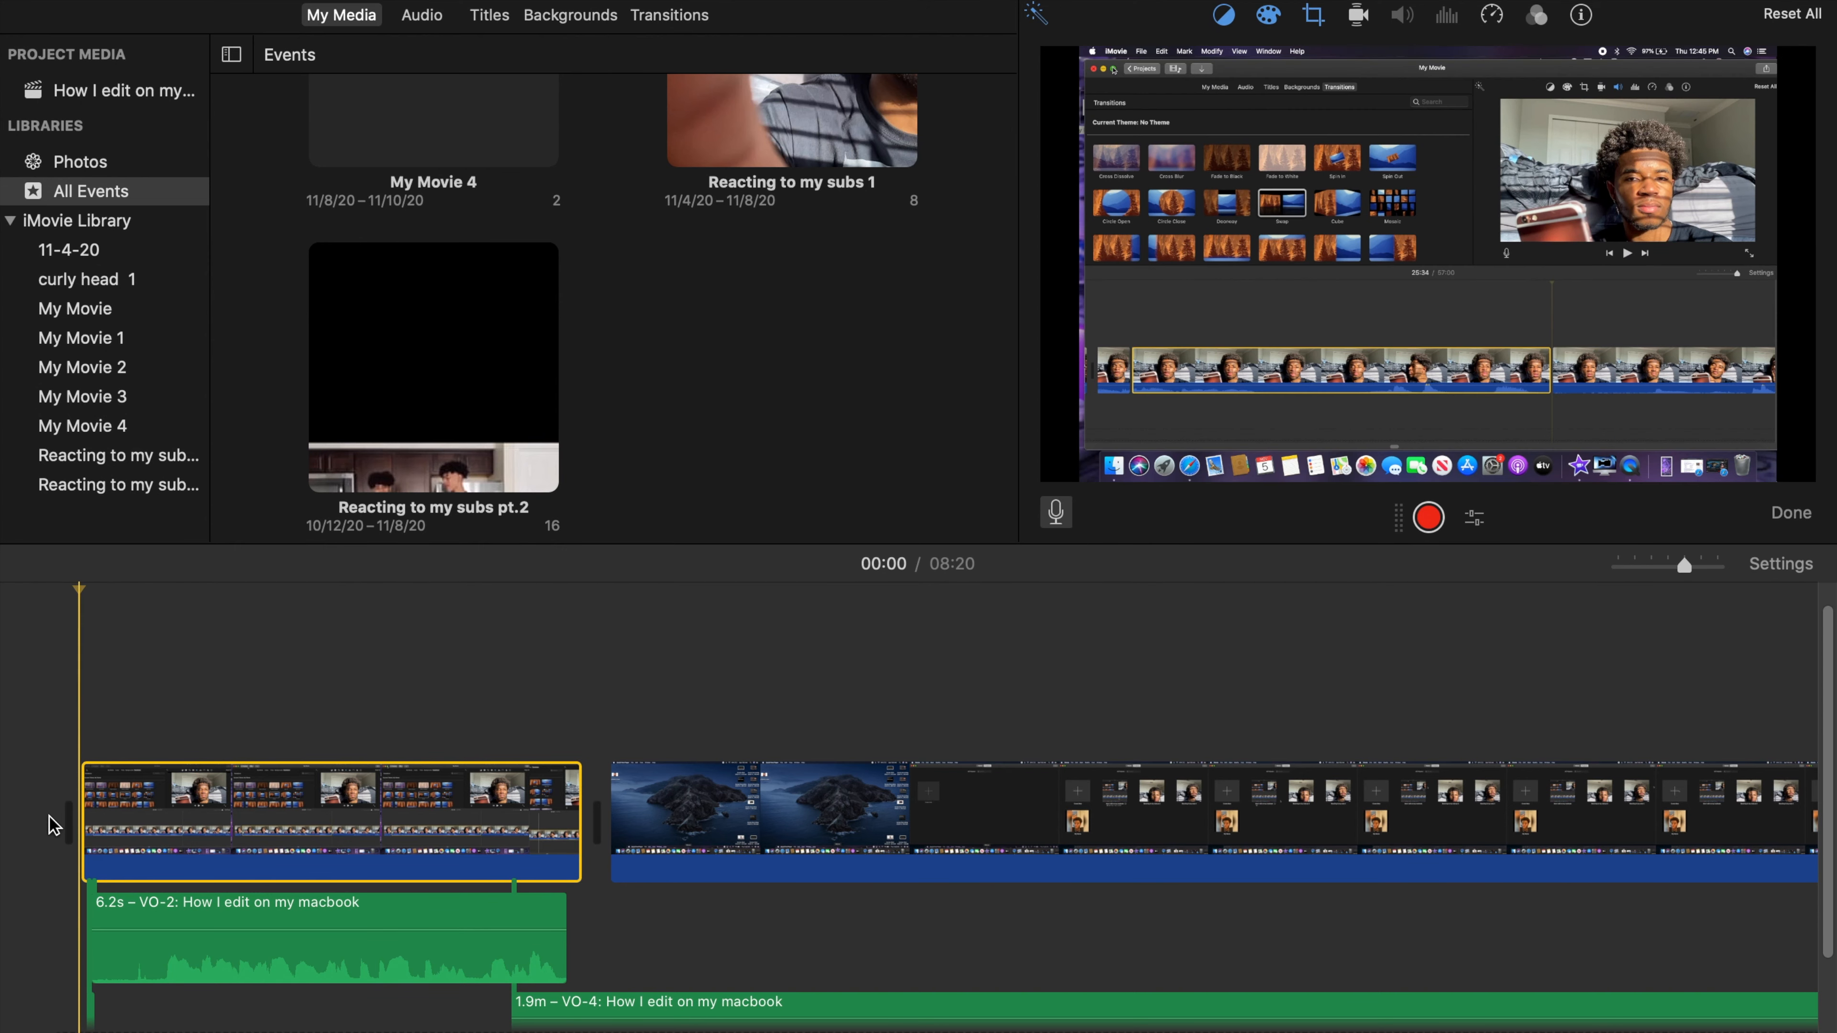
{"action": "key", "text": "space"}
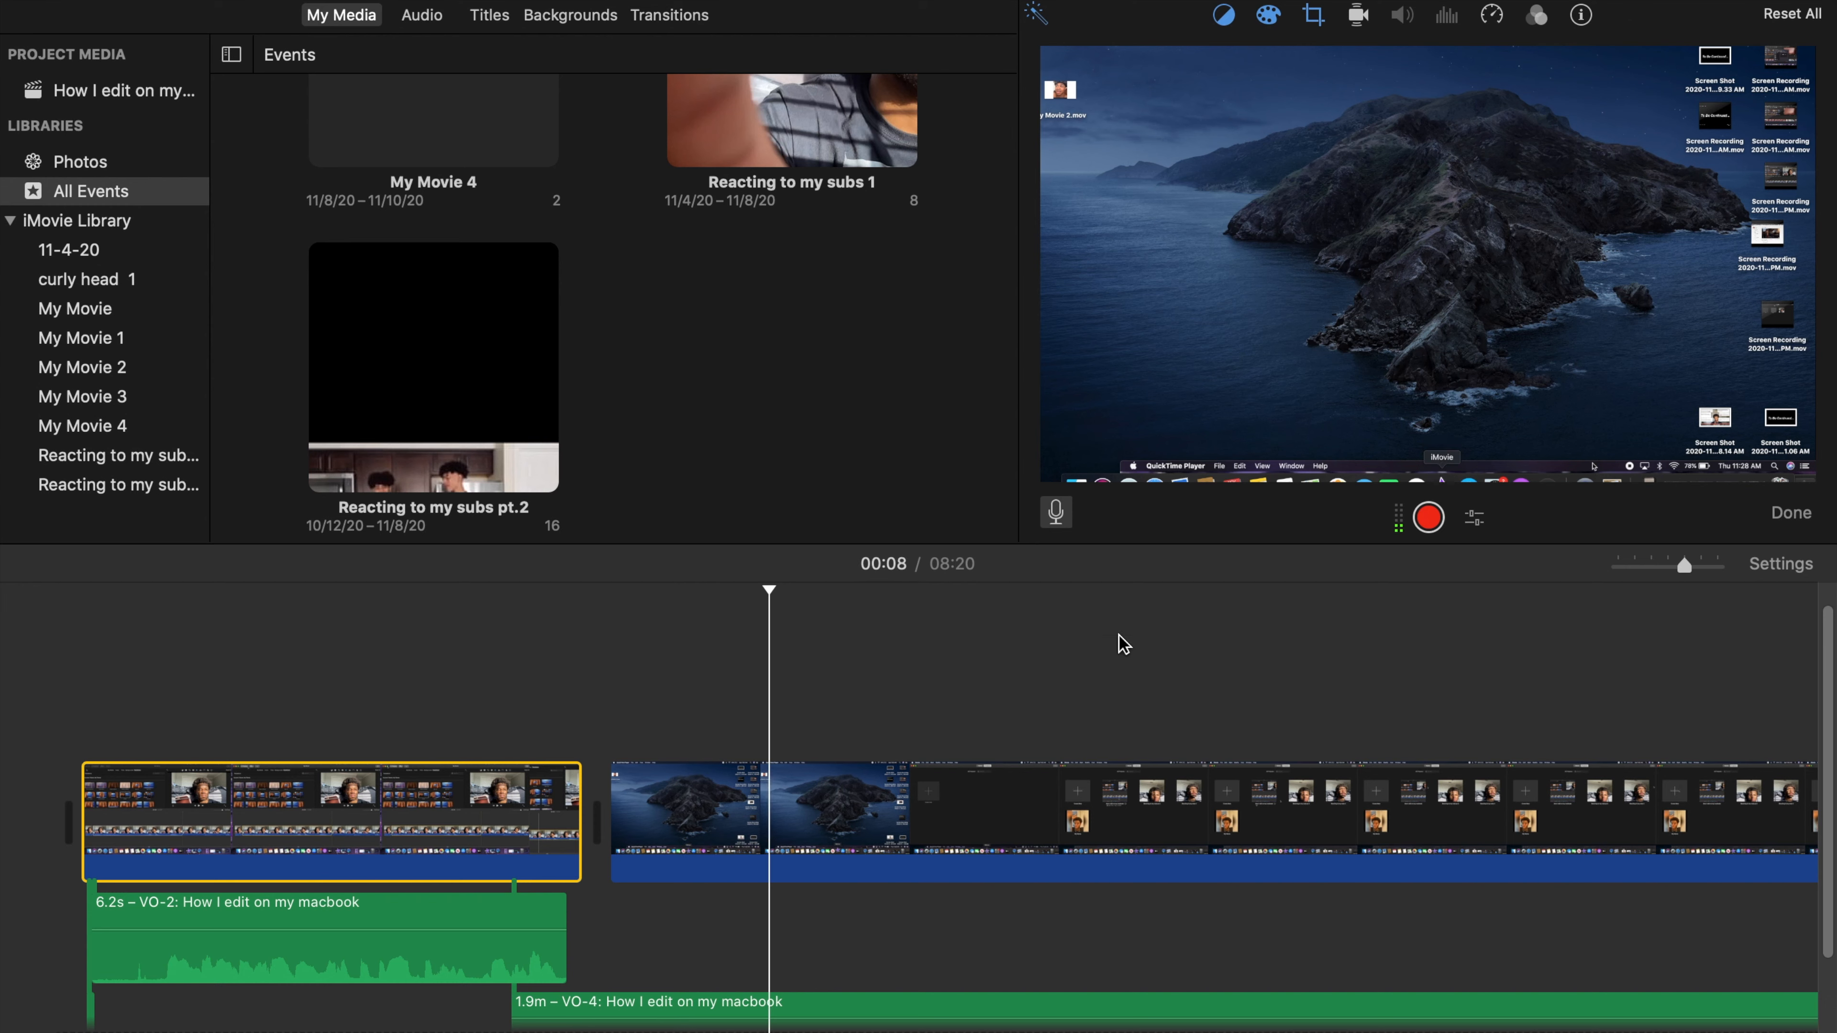
Colour-correct the second clip at 00:11, brightening its highlights slightly and raising its saturation close to the maximum.
{"action": "left_click", "coordinate": [1018, 753]}
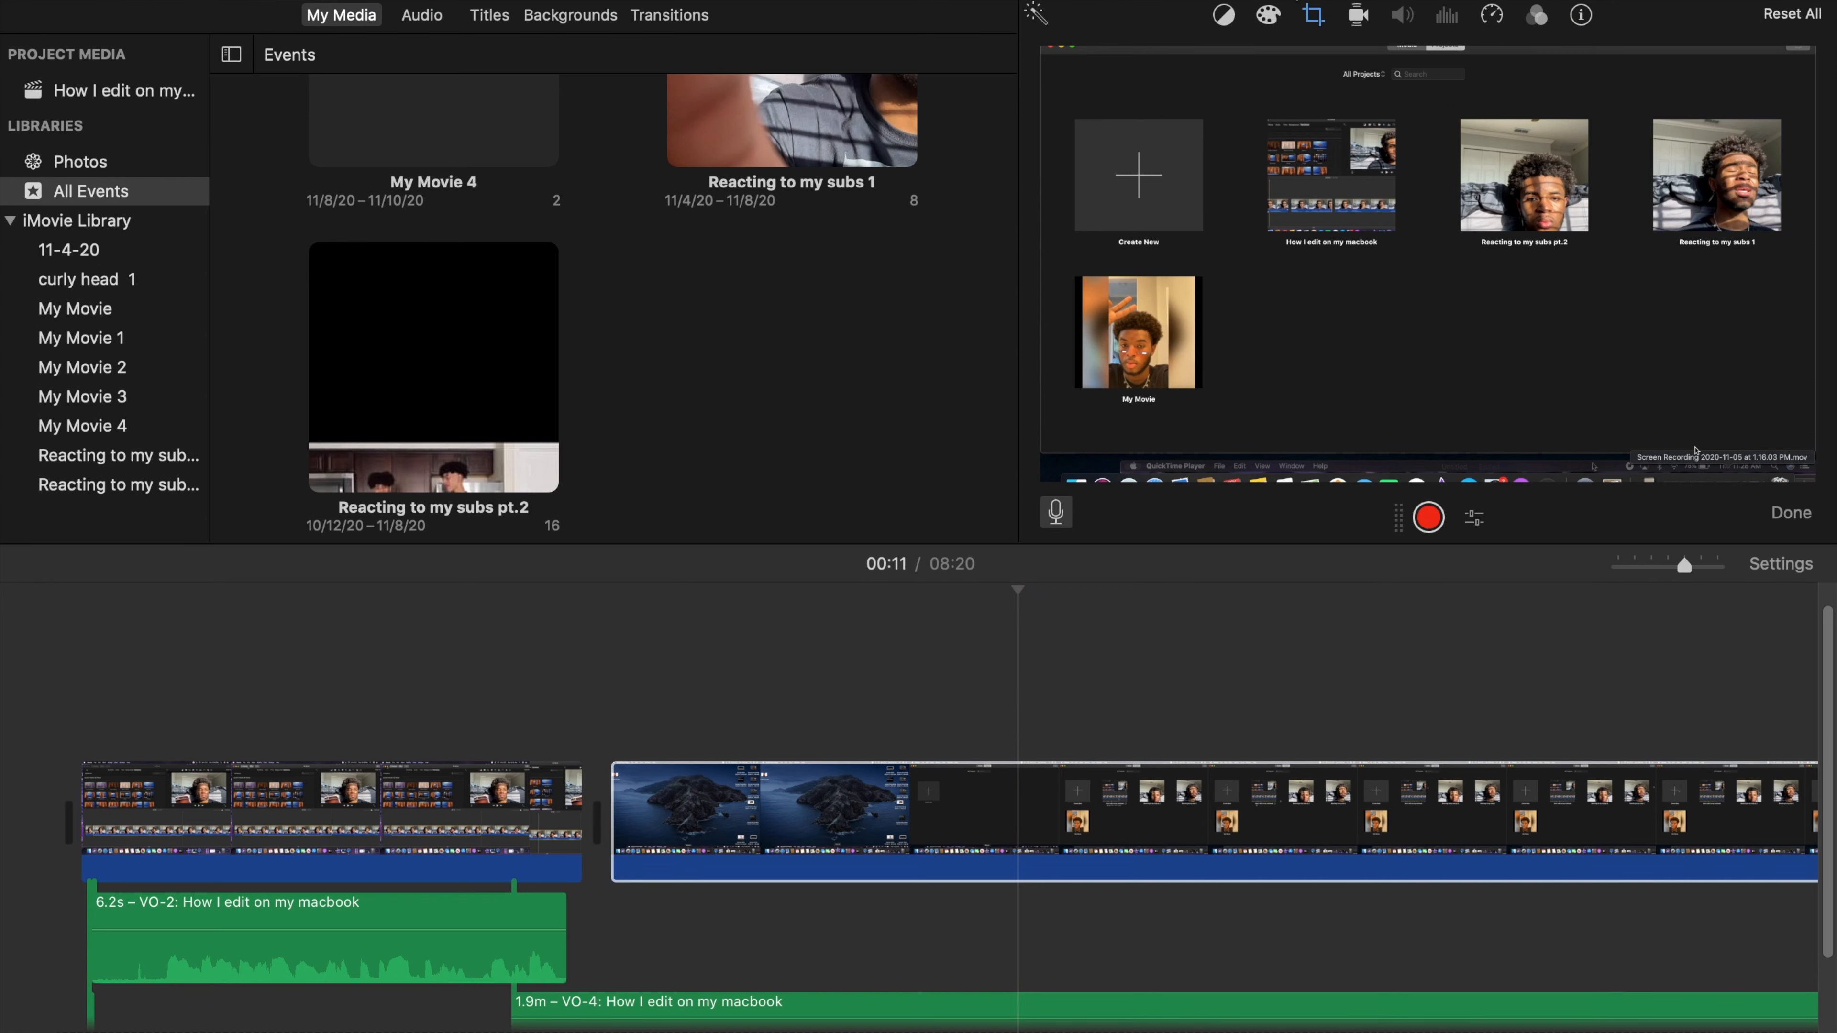
{"action": "left_click", "coordinate": [1268, 15]}
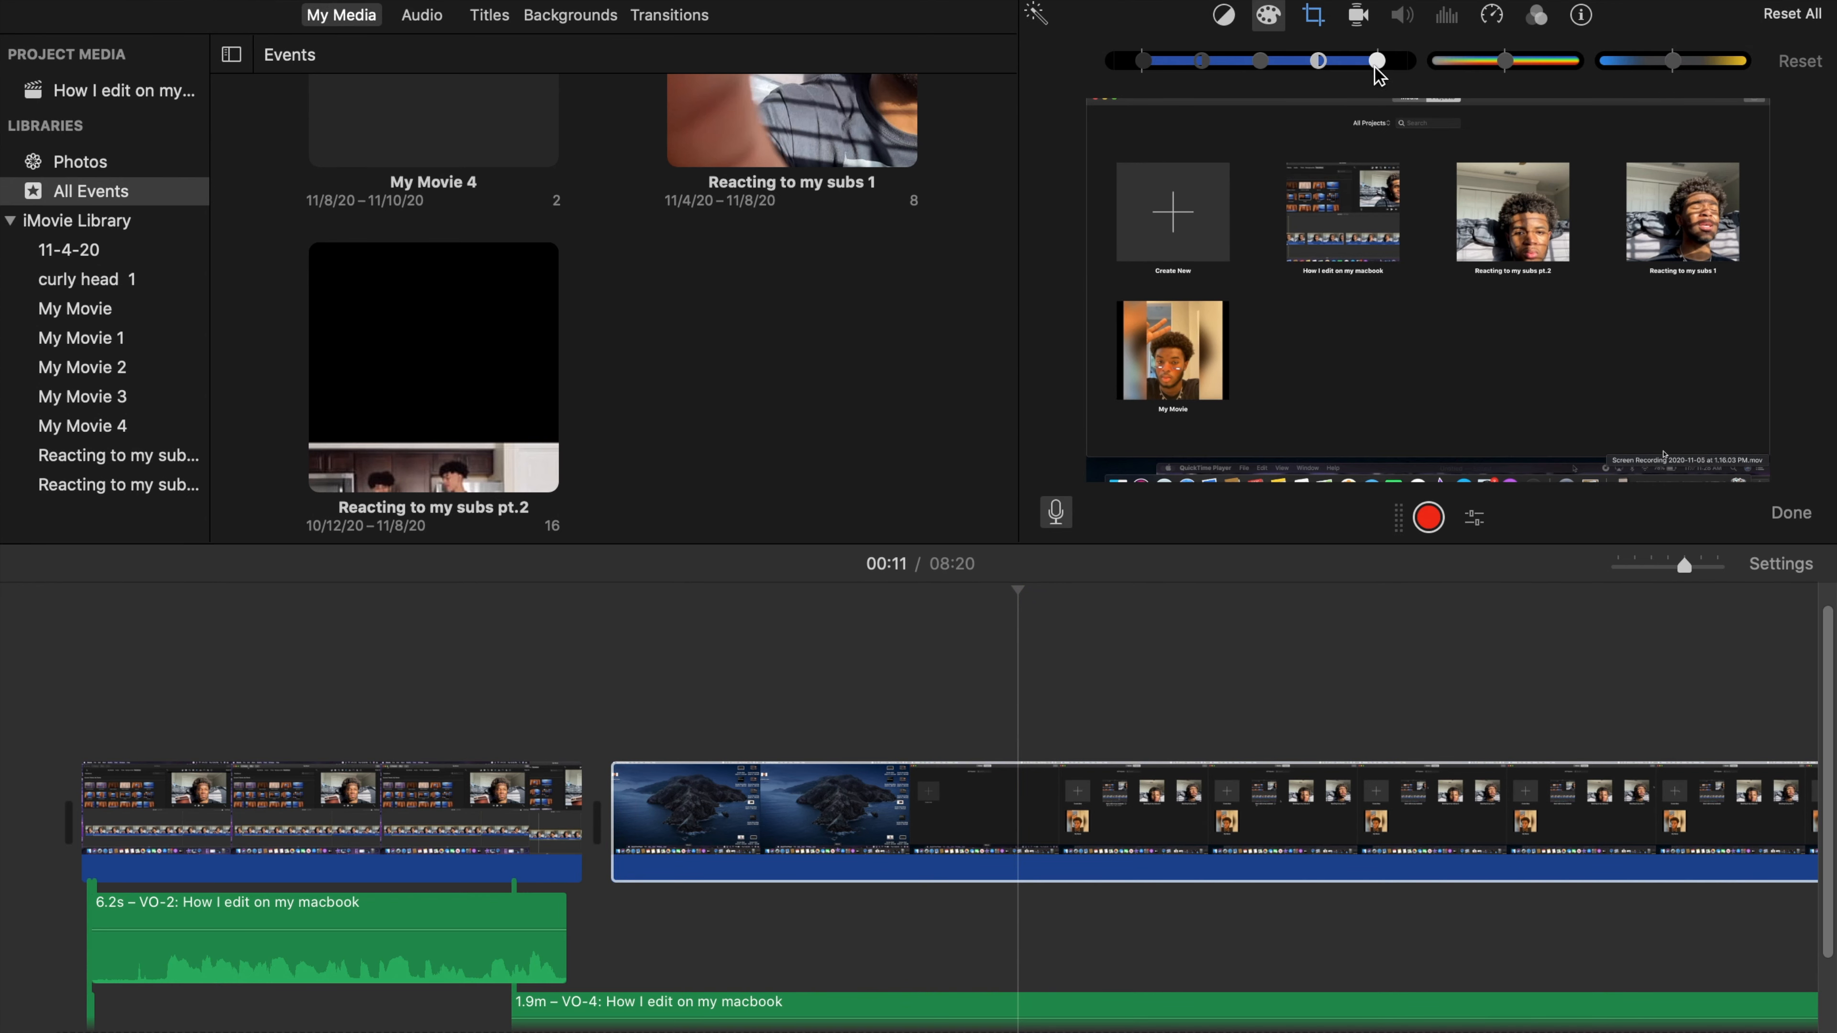
{"action": "mouse_move", "coordinate": [1376, 66]}
{"action": "left_mouse_down"}
{"action": "mouse_move", "coordinate": [1212, 51]}
{"action": "mouse_move", "coordinate": [1350, 79]}
{"action": "mouse_move", "coordinate": [1172, 83]}
{"action": "mouse_move", "coordinate": [1402, 81]}
{"action": "left_mouse_up"}
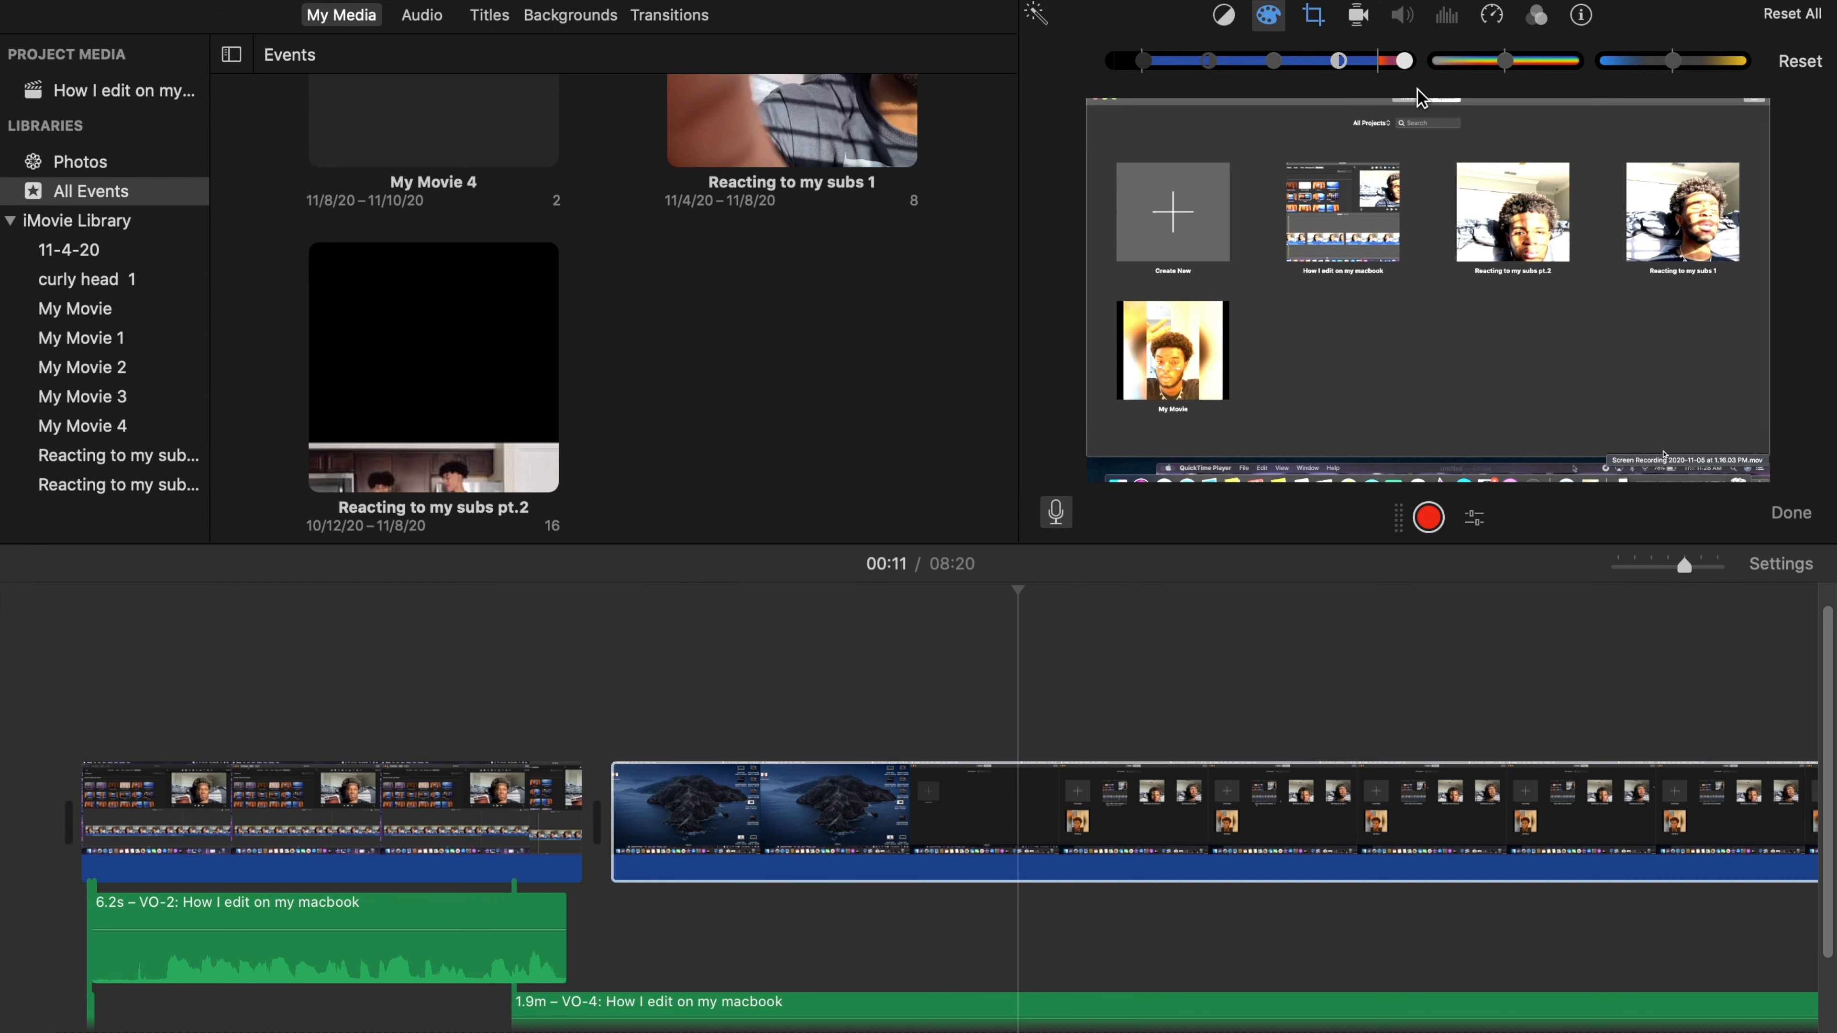
{"action": "left_click_drag", "start_coordinate": [1409, 72], "coordinate": [1383, 74]}
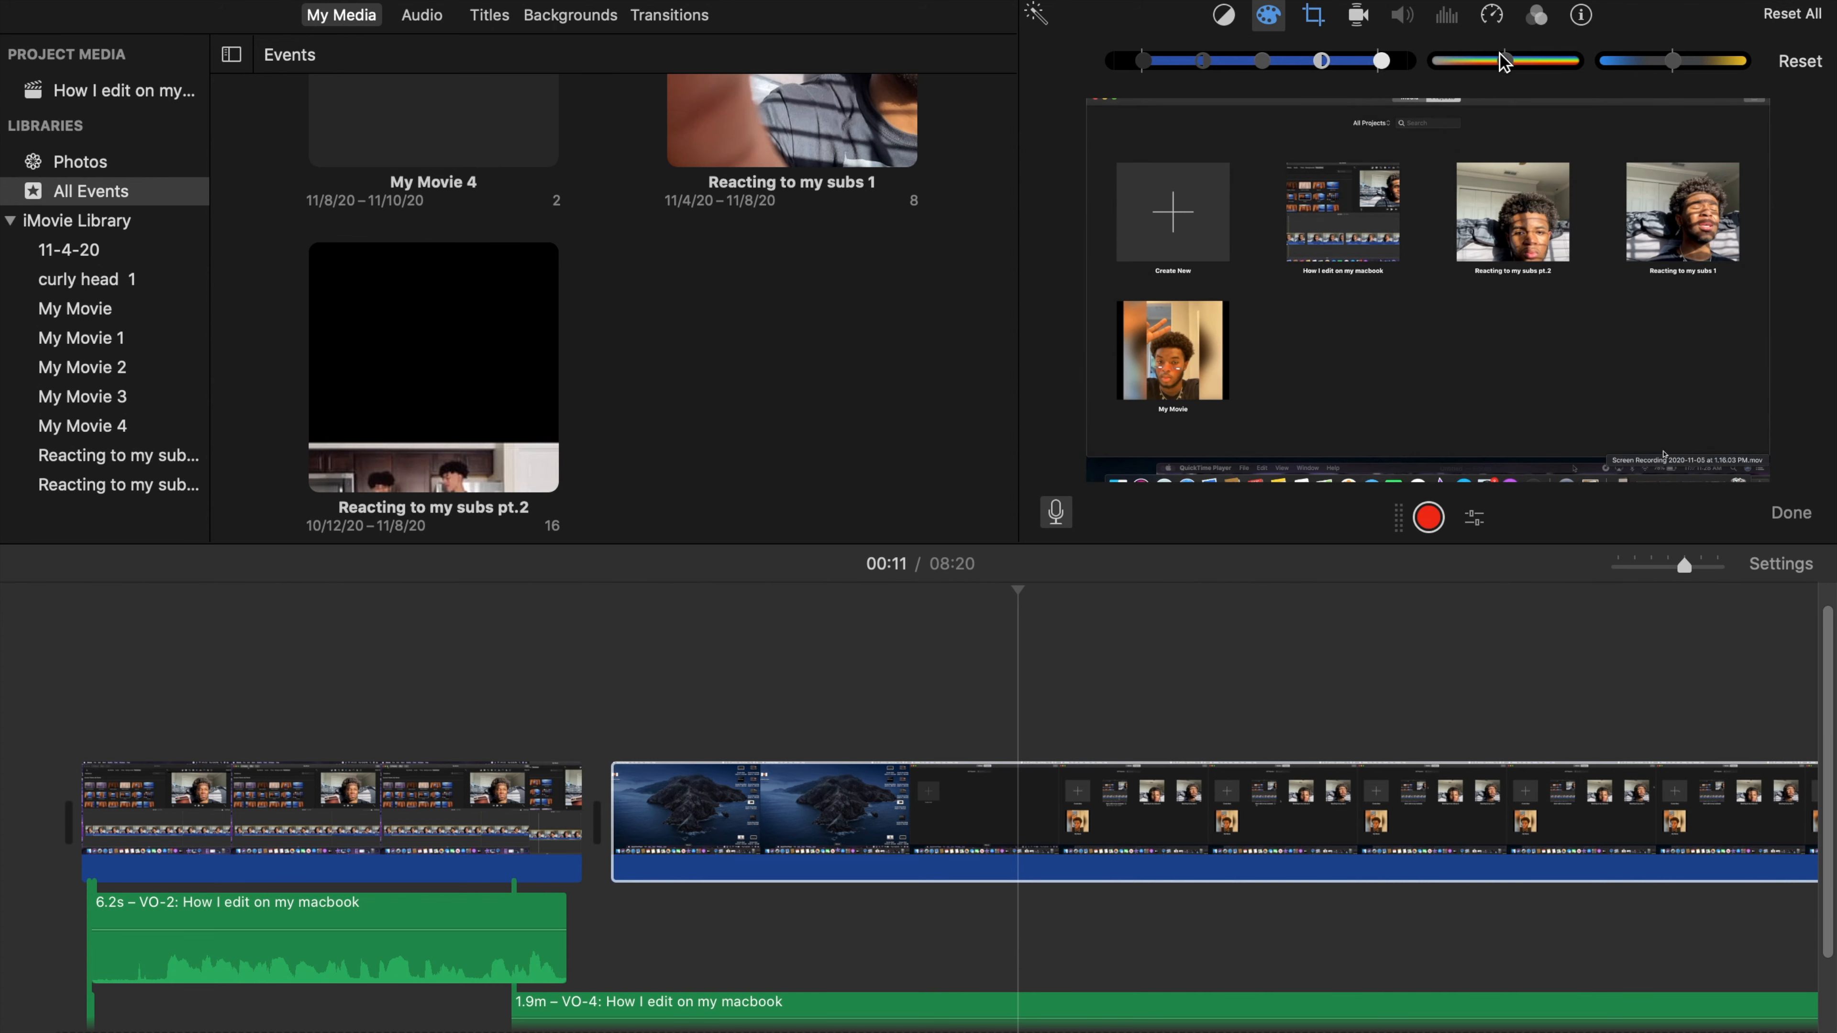
{"action": "left_click_drag", "start_coordinate": [1505, 63], "coordinate": [1556, 73]}
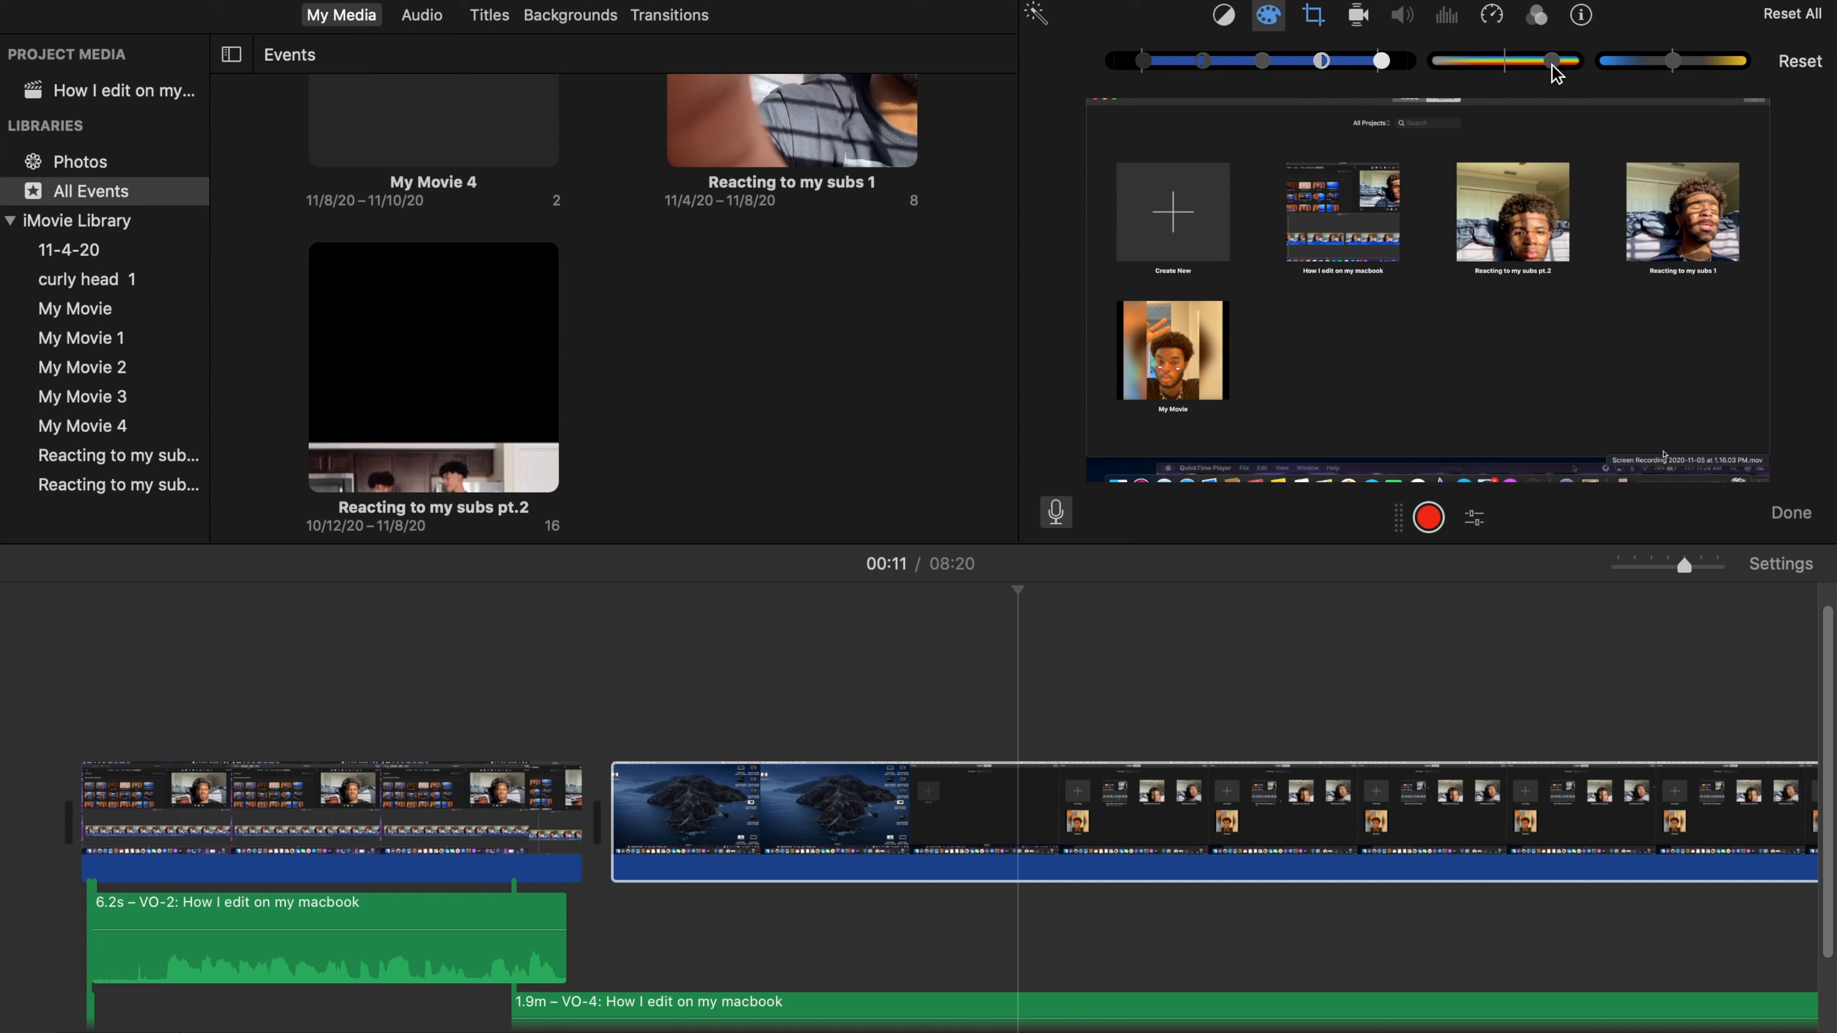
{"action": "left_click_drag", "start_coordinate": [1547, 65], "coordinate": [1589, 88]}
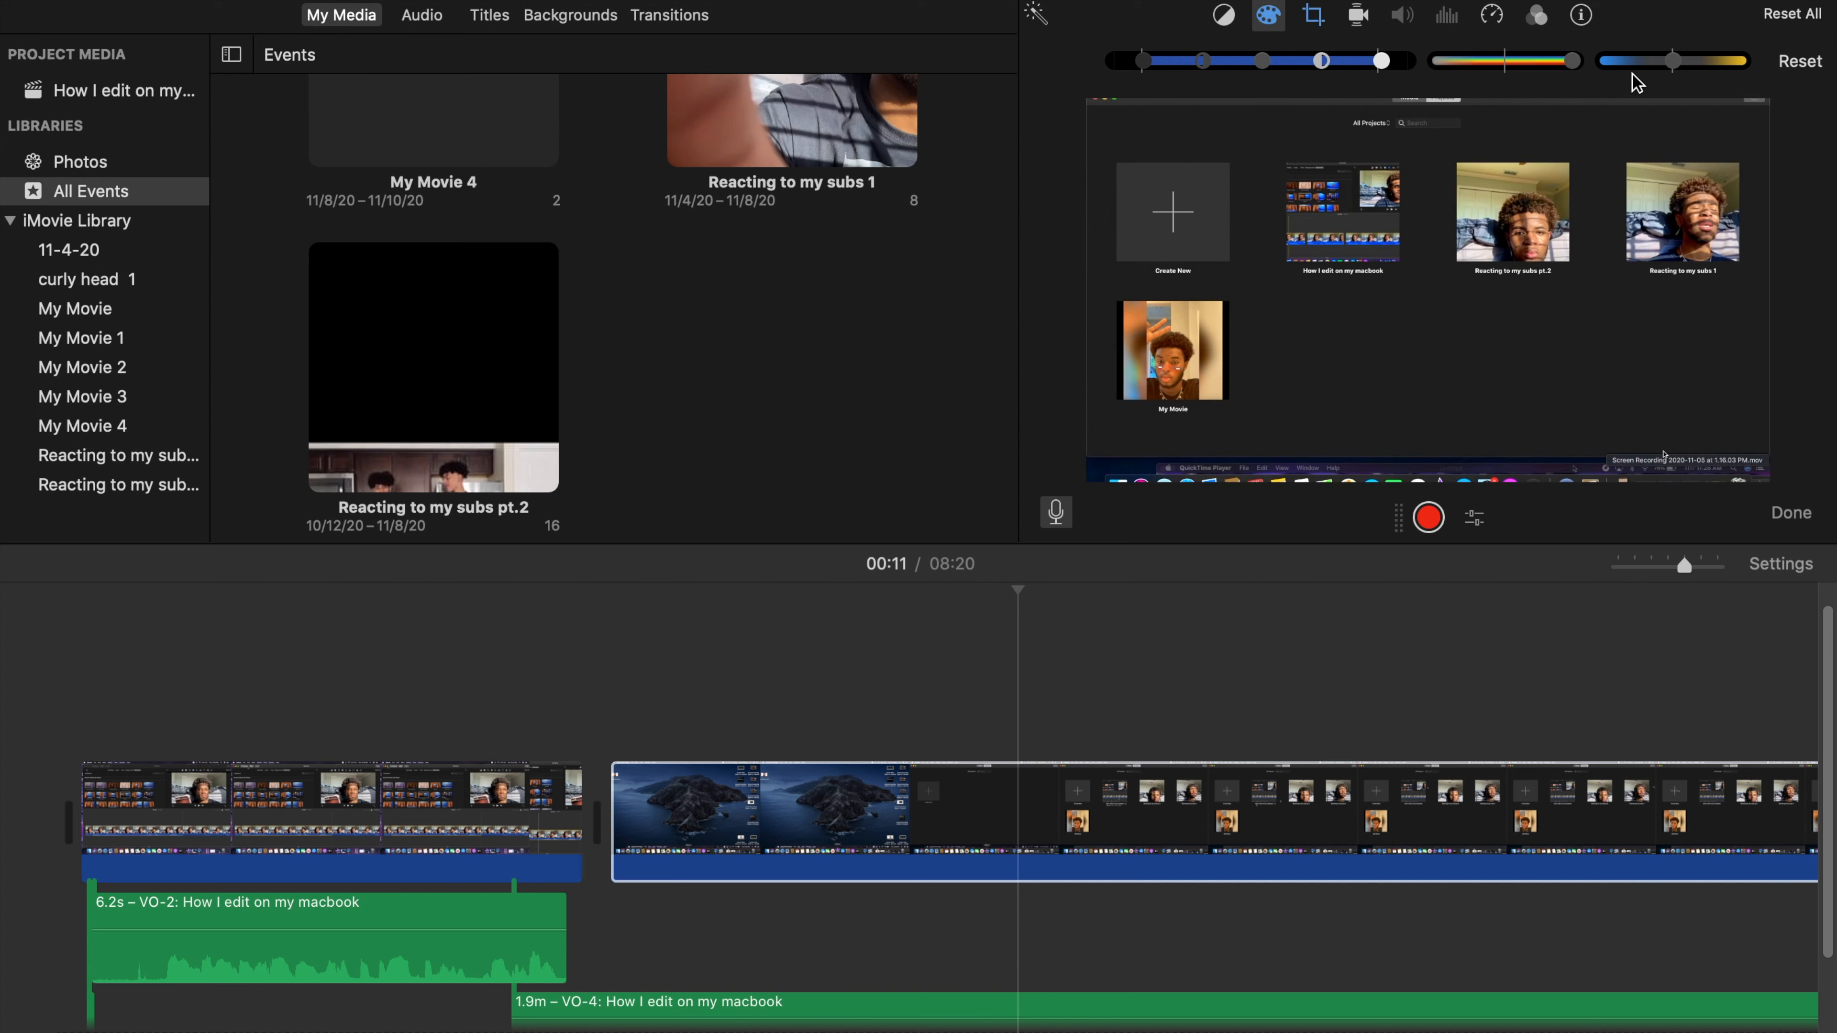